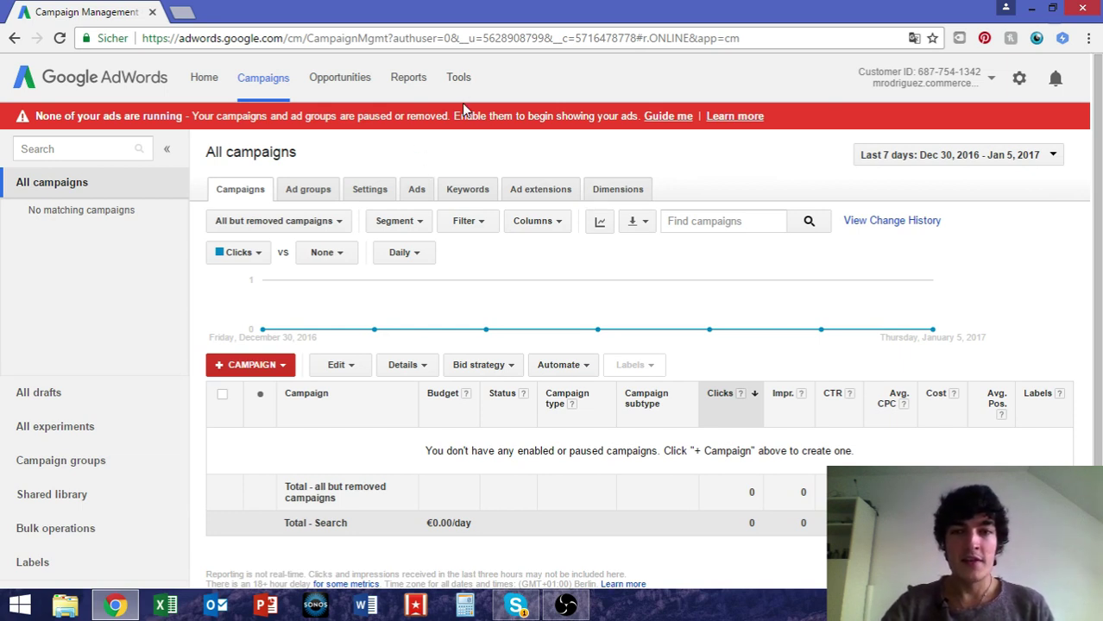
# Examine the All campaigns overview, including the notice about ads not running and the campaign table.
pyautogui.moveTo(455, 115); pyautogui.dragTo(622, 115)
pyautogui.click(619, 115)
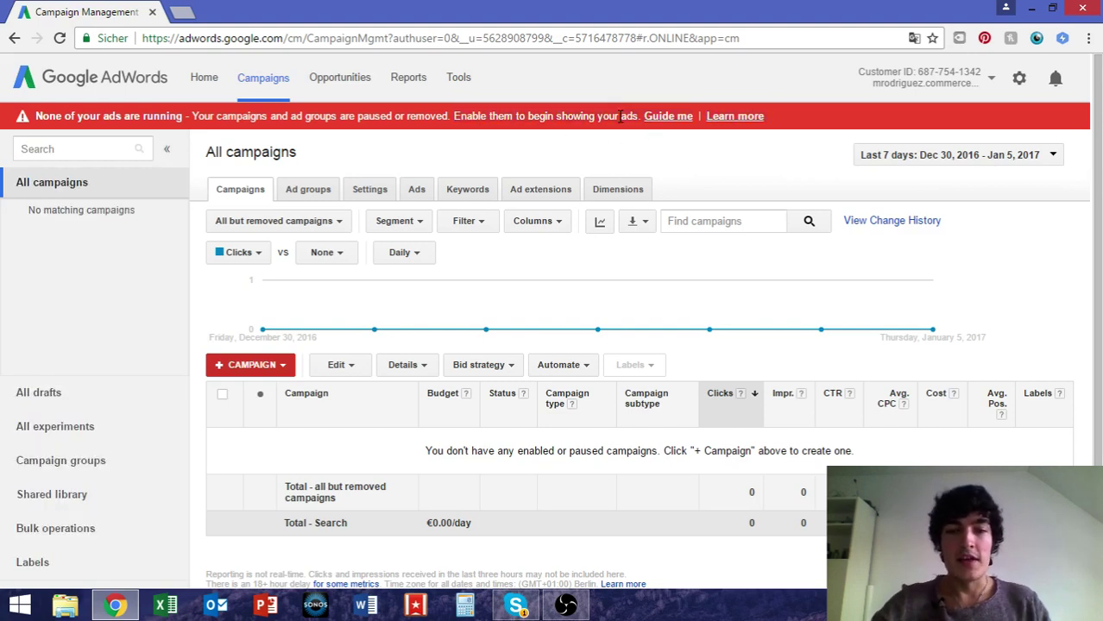
pyautogui.scroll(-1, 520, 315)
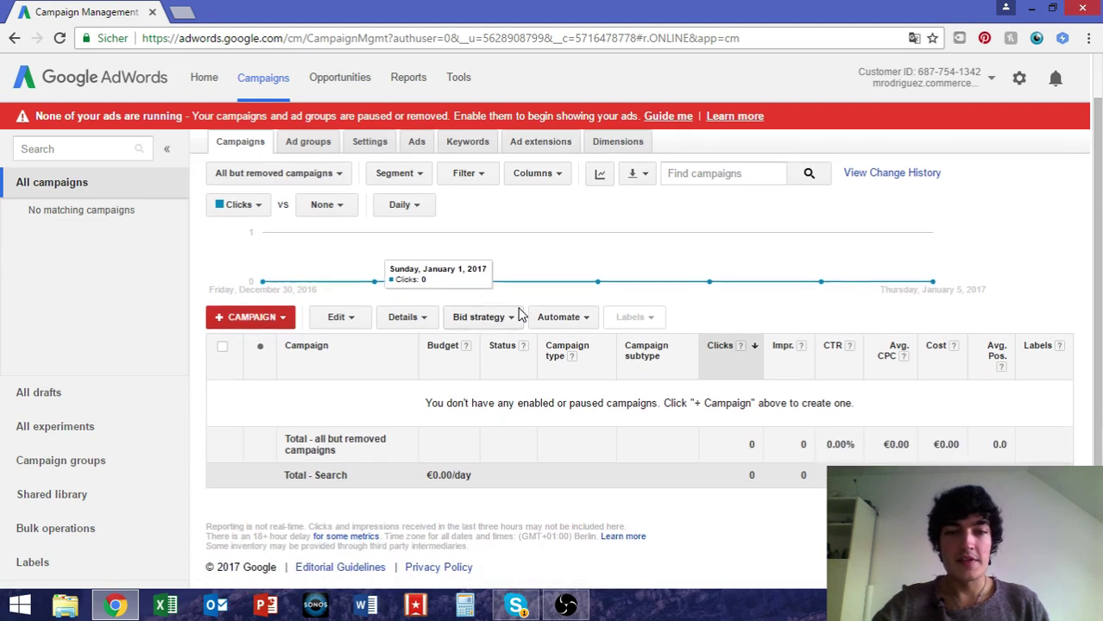
pyautogui.scroll(1, 520, 315)
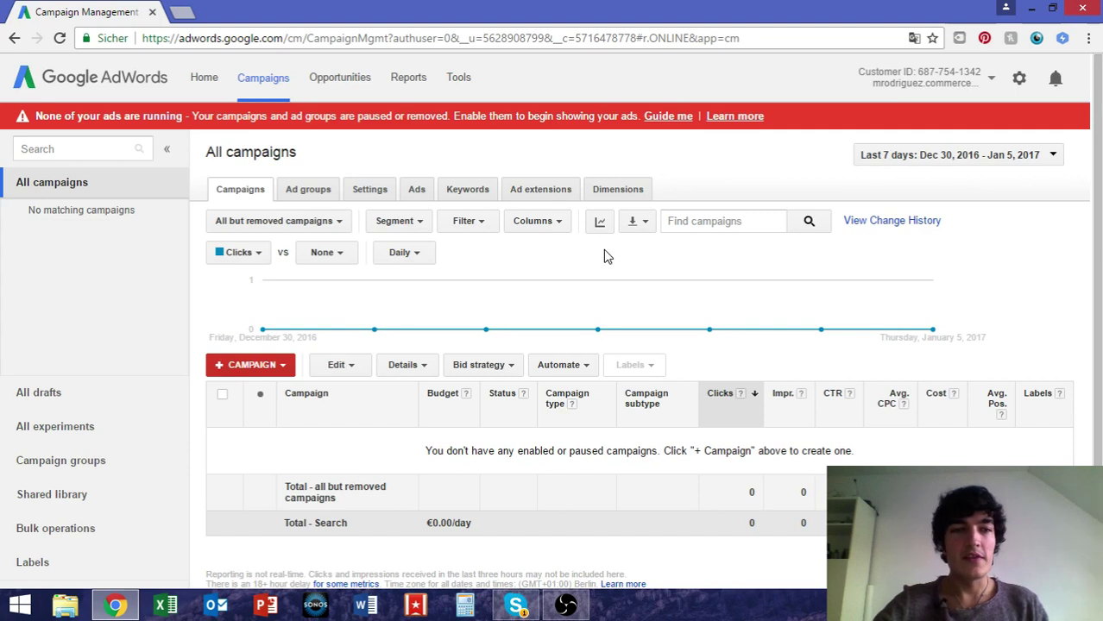
pyautogui.scroll(-1, 610, 287)
pyautogui.scroll(1, 610, 287)
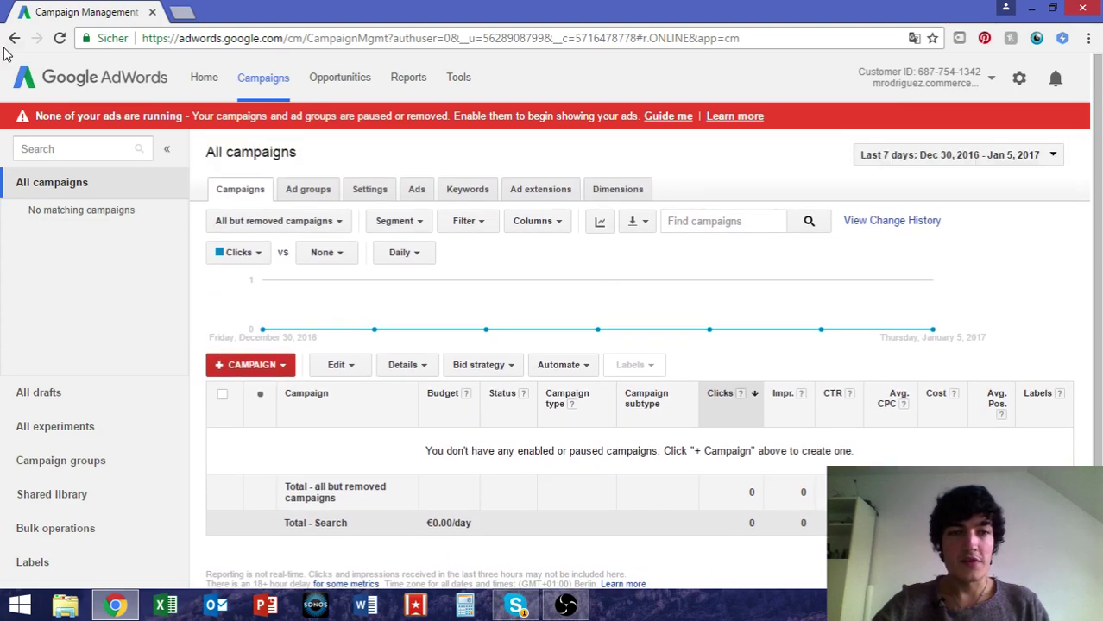
pyautogui.moveTo(40, 117); pyautogui.dragTo(328, 119)
pyautogui.click(327, 119)
pyautogui.scroll(-1, 603, 430)
pyautogui.scroll(1, 603, 431)
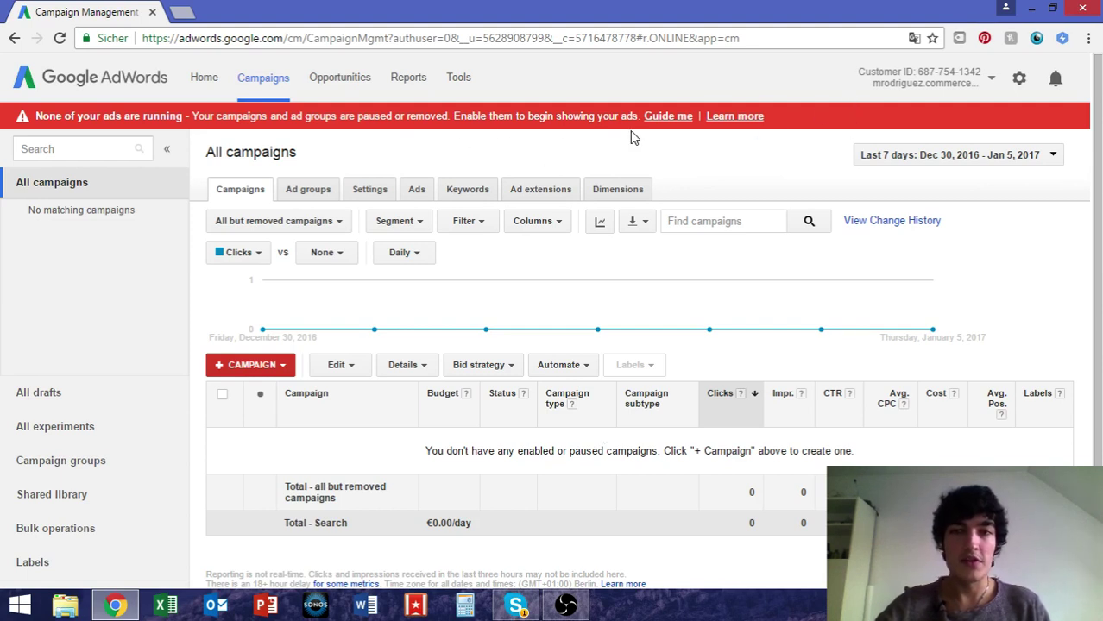
pyautogui.scroll(-2, 652, 338)
pyautogui.scroll(2, 653, 341)
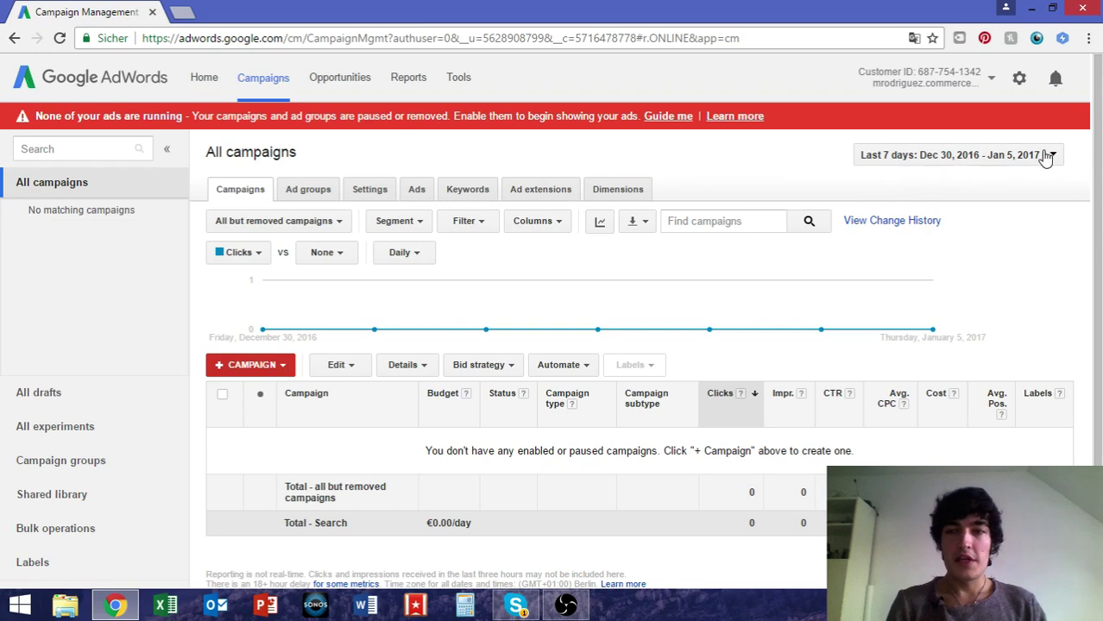
# View the available date range options for the campaign statistics and leave the selection as it is.
pyautogui.click(948, 161)
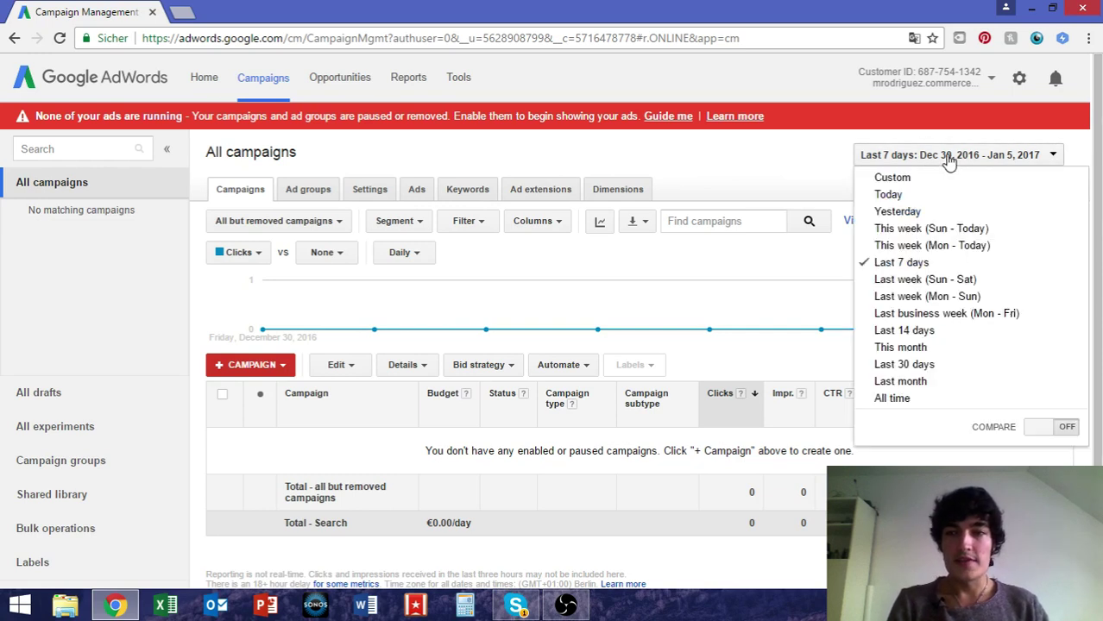
pyautogui.click(843, 181)
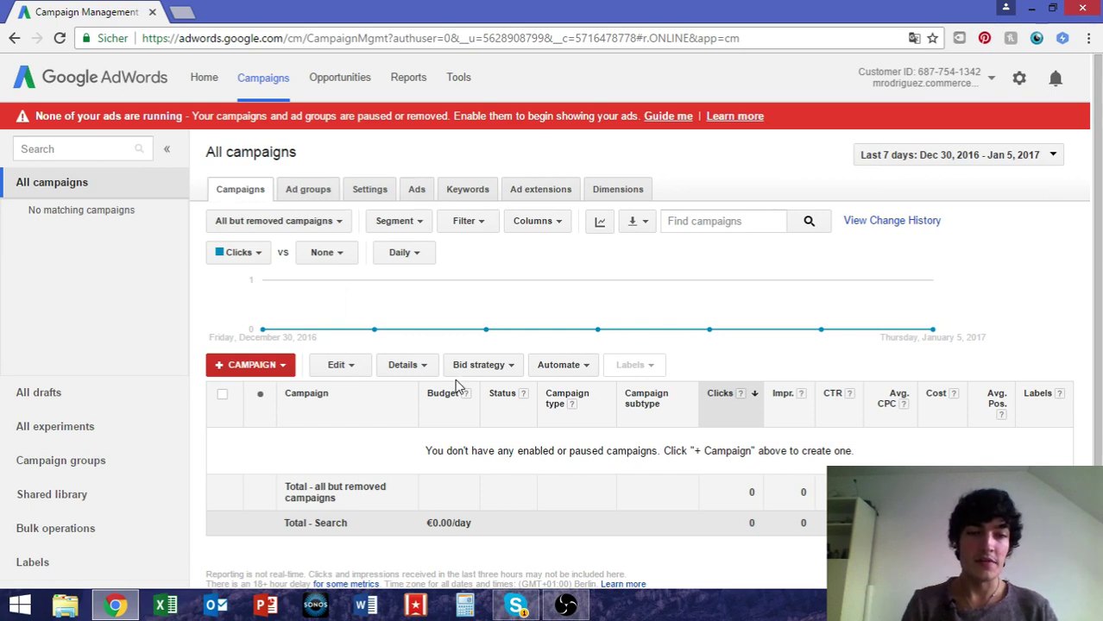
pyautogui.scroll(-1, 455, 386)
pyautogui.scroll(1, 456, 386)
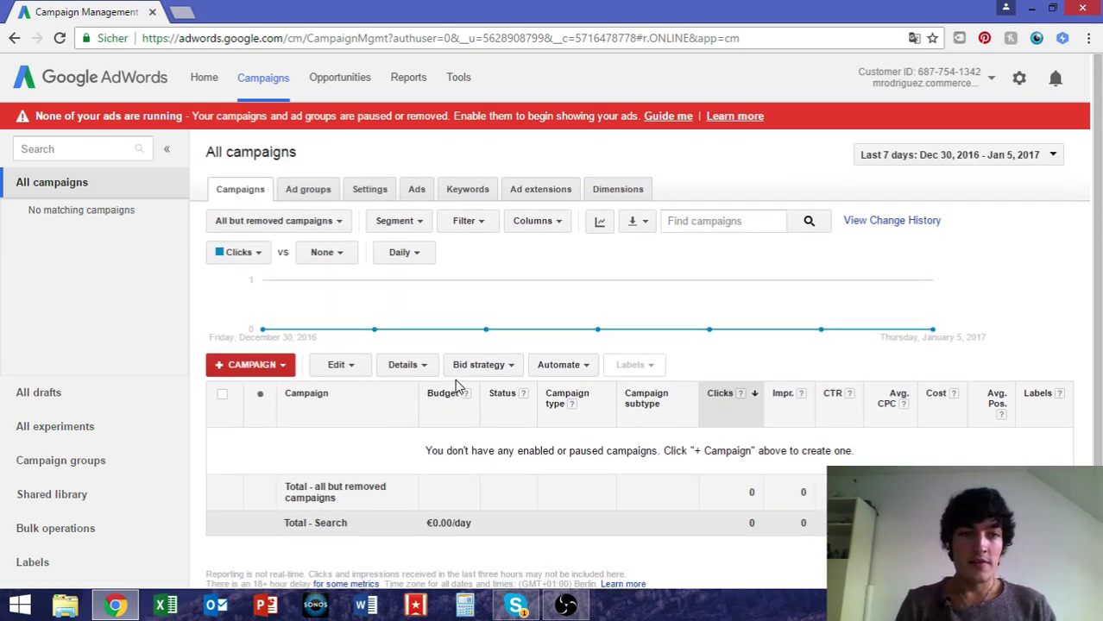
# Start a new campaign of the type Search Network only.
pyautogui.click(272, 369)
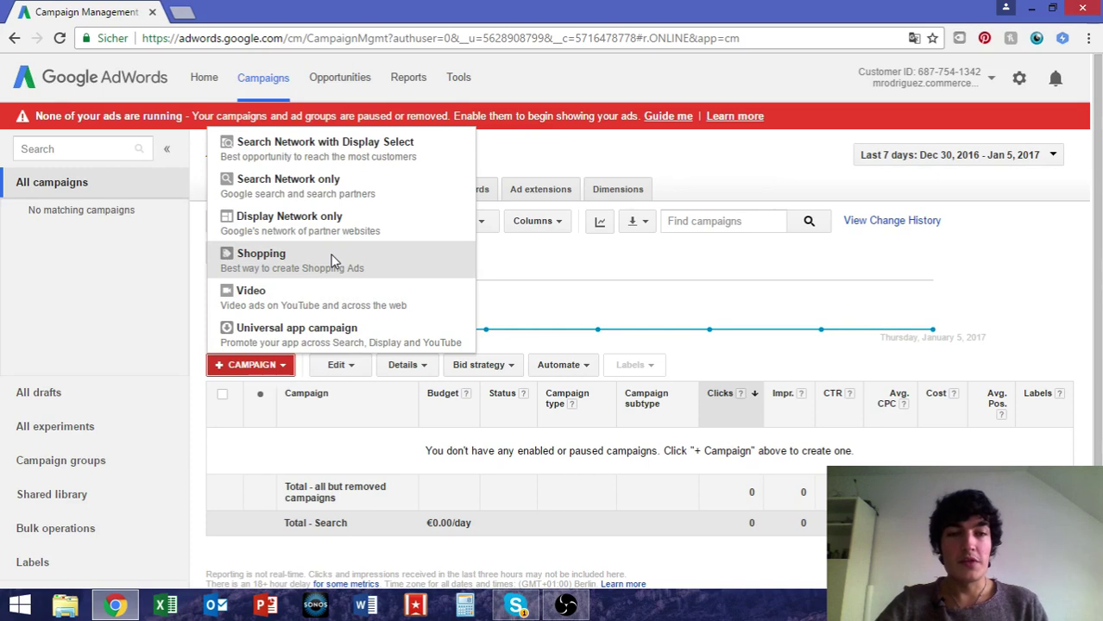
pyautogui.click(280, 188)
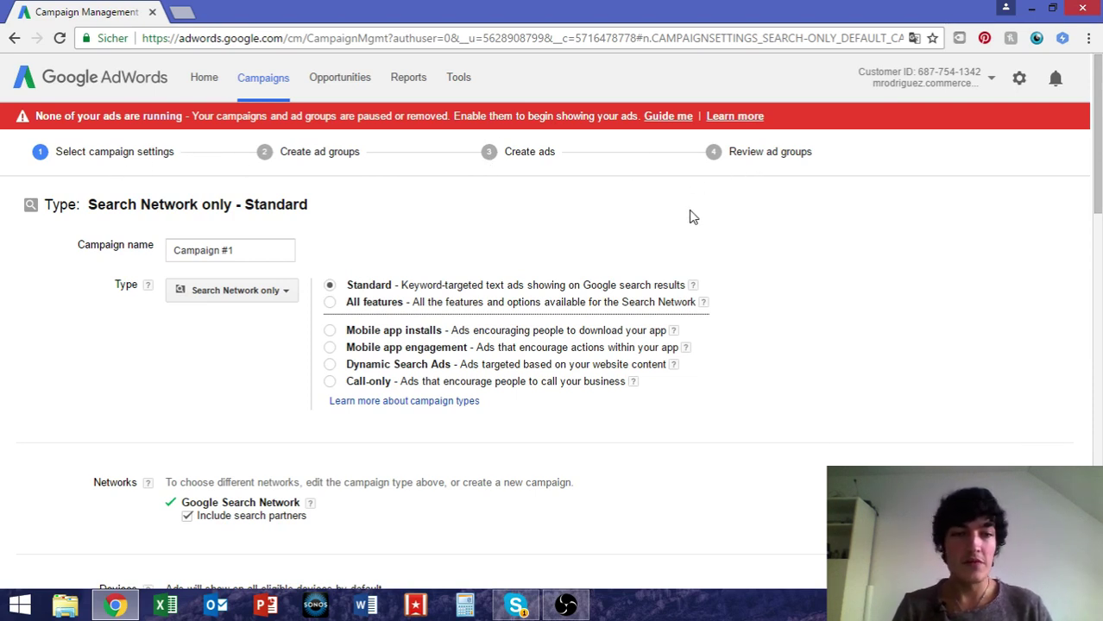
pyautogui.scroll(-1, 278, 239)
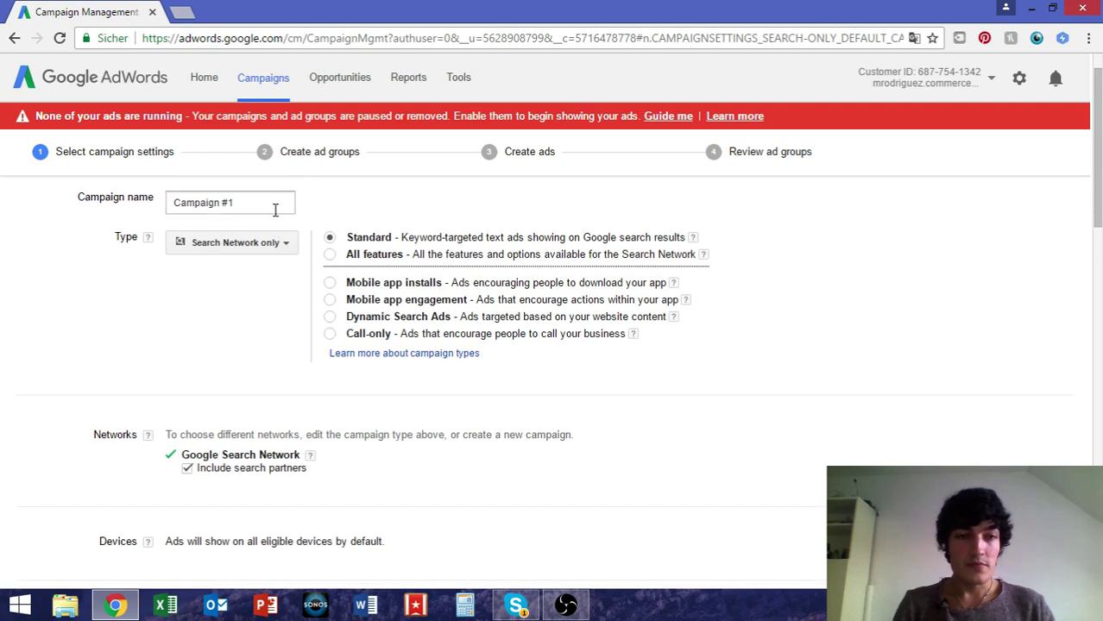
pyautogui.moveTo(275, 210); pyautogui.dragTo(160, 200)
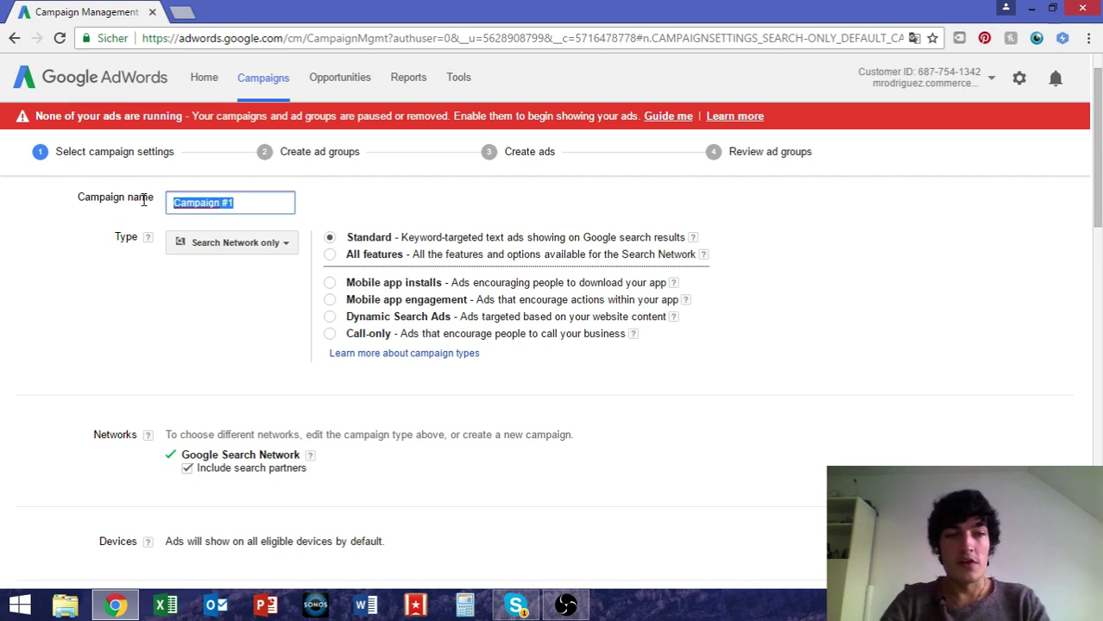
pyautogui.write('www')
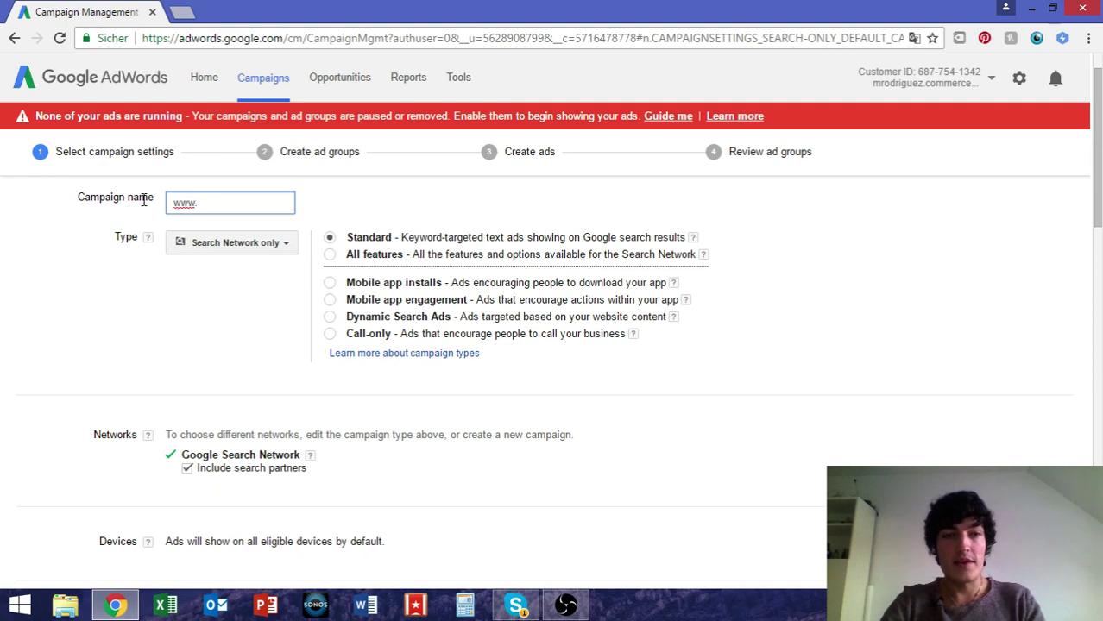
pyautogui.write('.TimeOfMen')
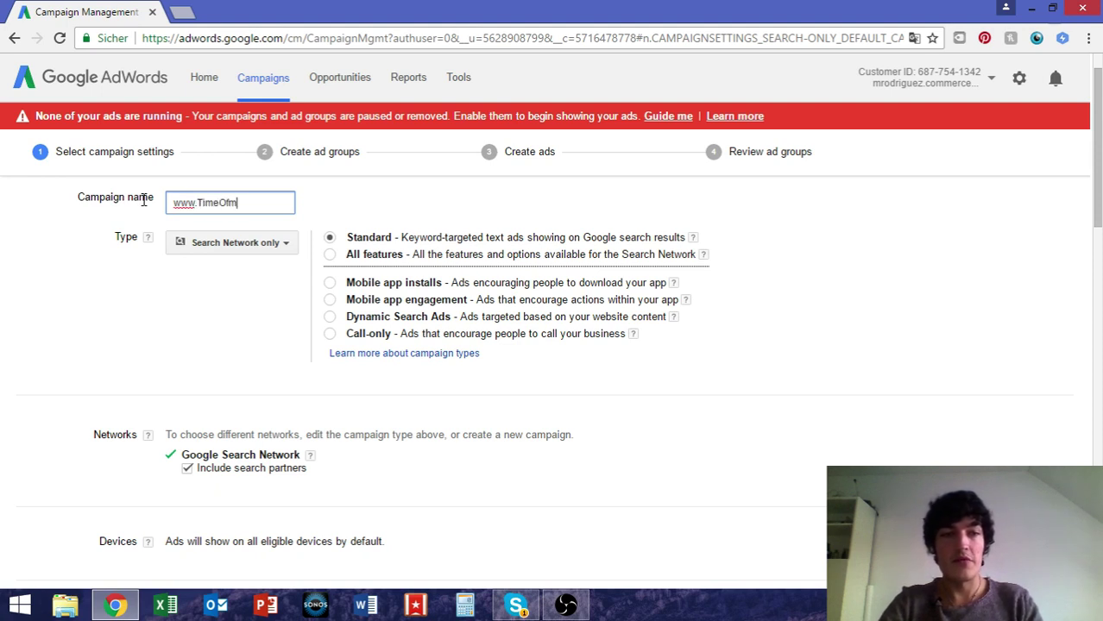
pyautogui.write('.com')
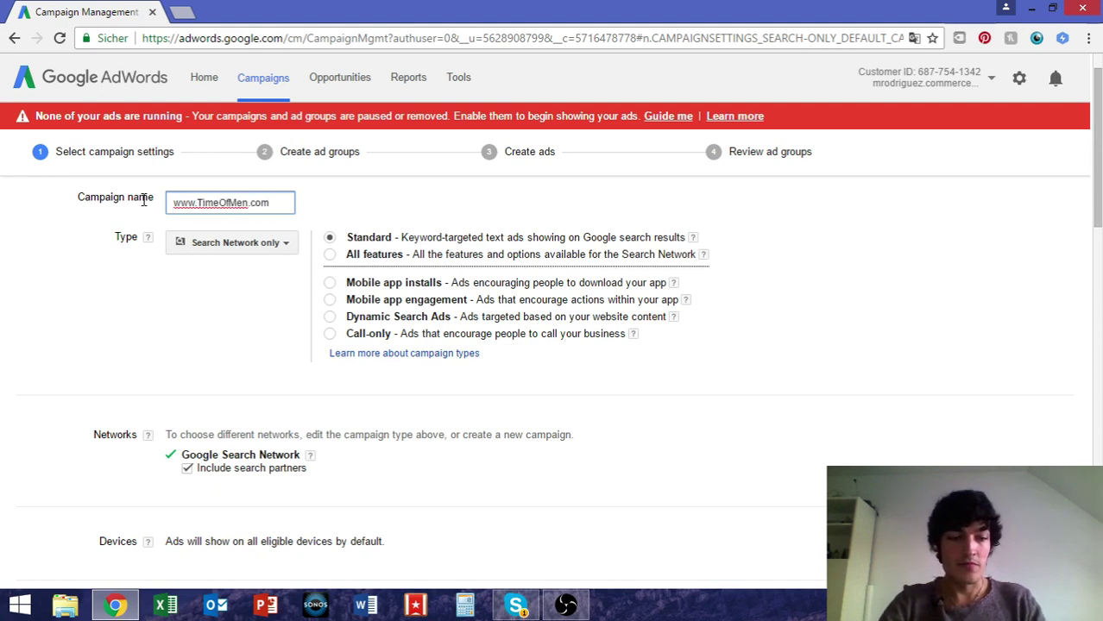
# Replace the campaign name with Time of Men.
pyautogui.hotkey('ctrl', 'a')
pyautogui.write('Time of Men')
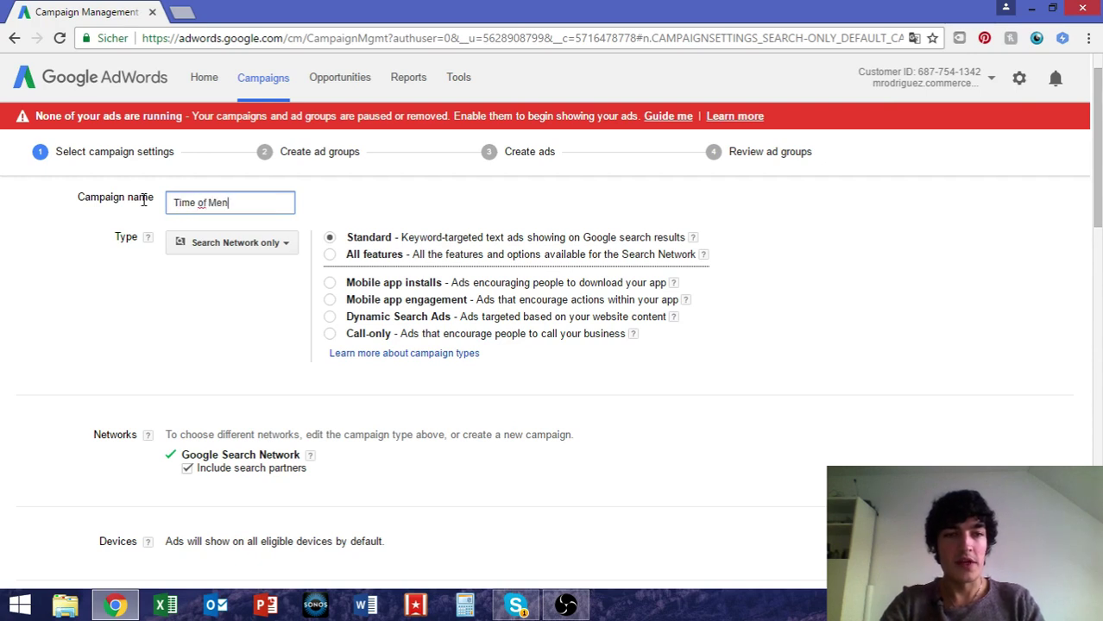
pyautogui.scroll(-1, 218, 290)
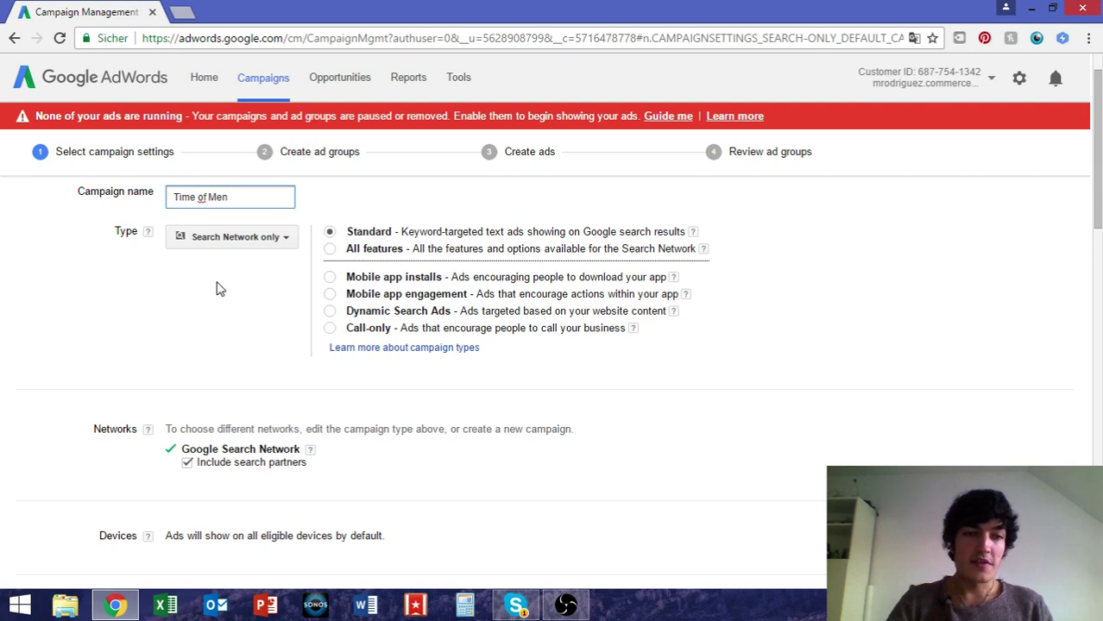
# Check the help for the campaign type and try switching the campaign from Standard to All features.
pyautogui.click(150, 235)
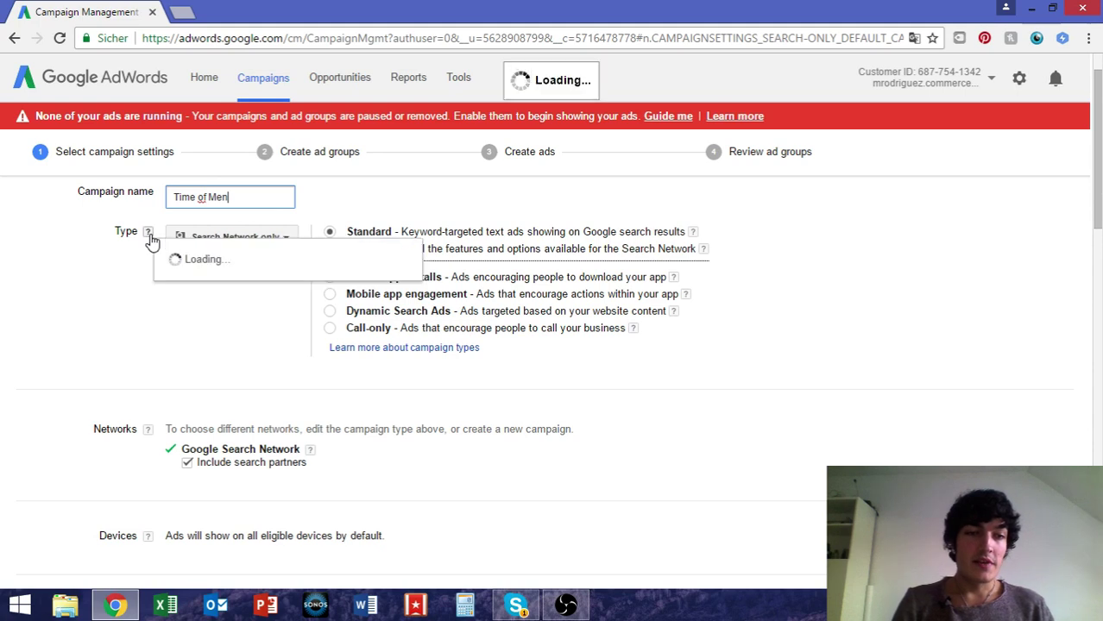
pyautogui.click(83, 278)
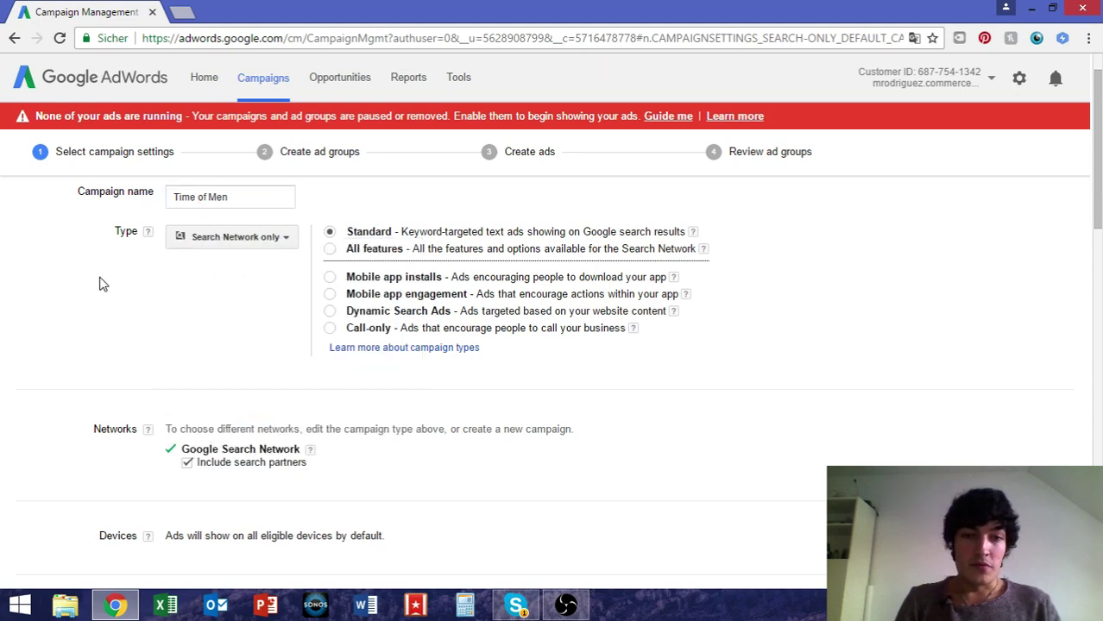
pyautogui.click(370, 250)
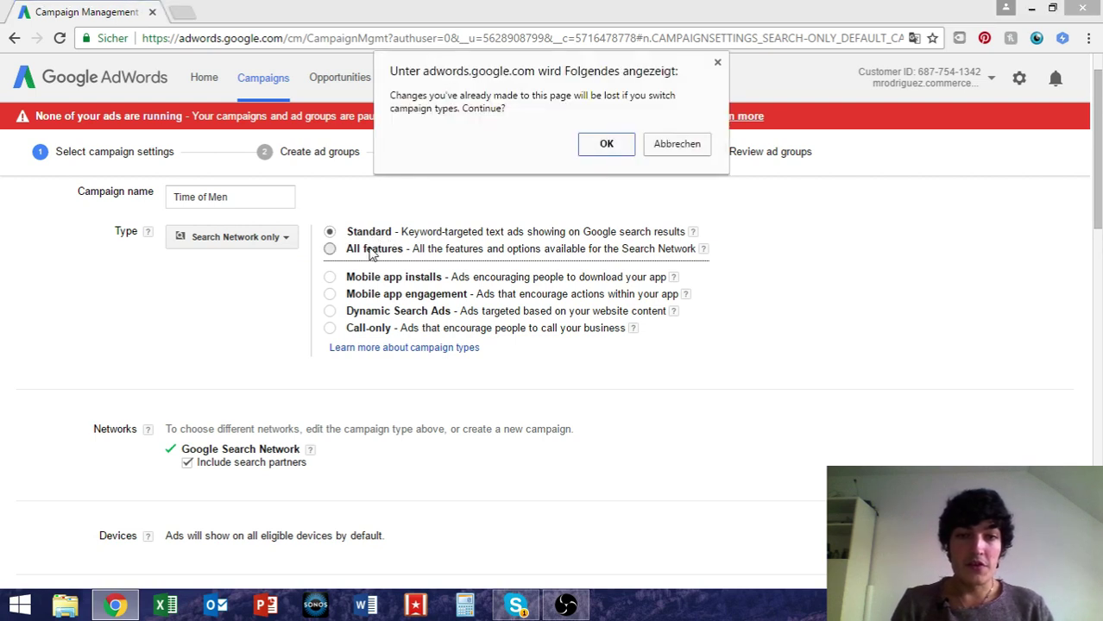
pyautogui.click(699, 145)
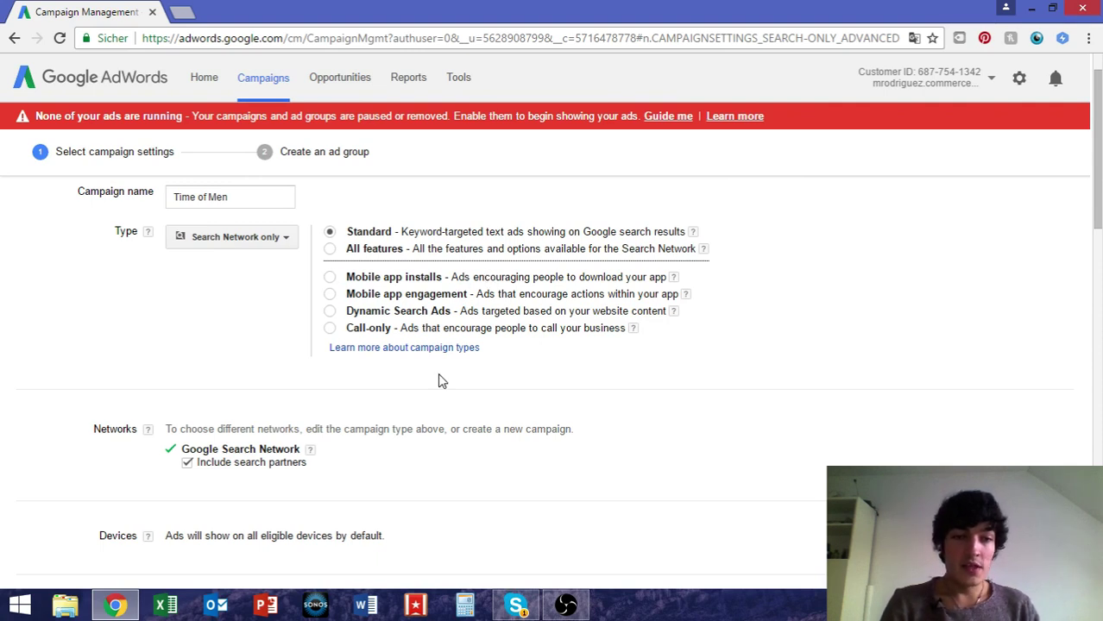
# Review the campaign's type, networks, devices and locations settings.
pyautogui.scroll(-1, 430, 387)
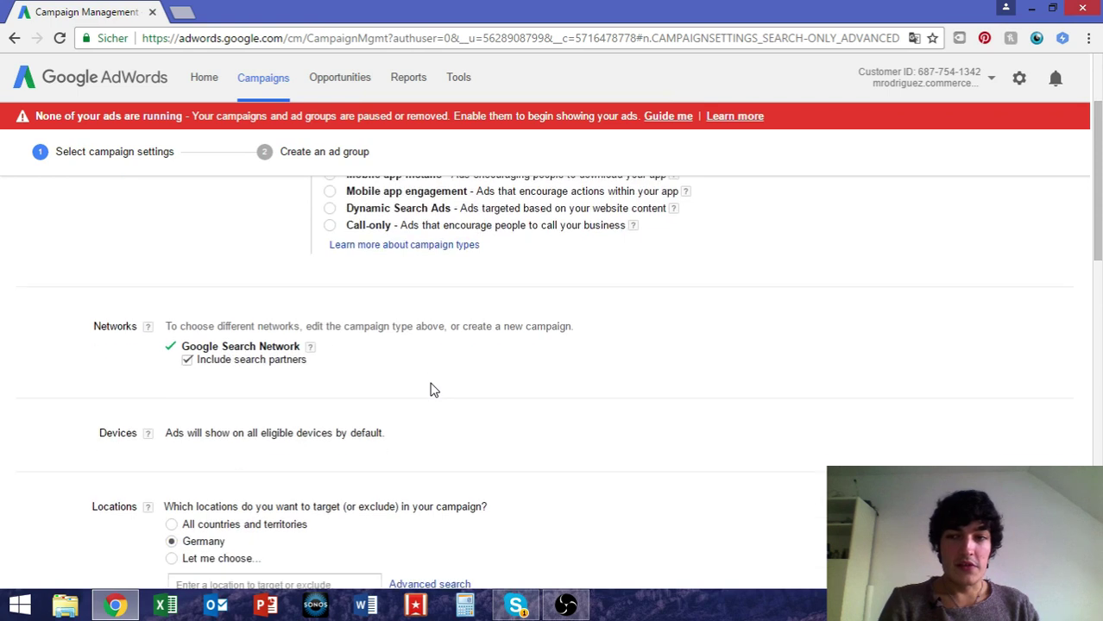
pyautogui.scroll(2, 430, 387)
pyautogui.scroll(-3, 401, 442)
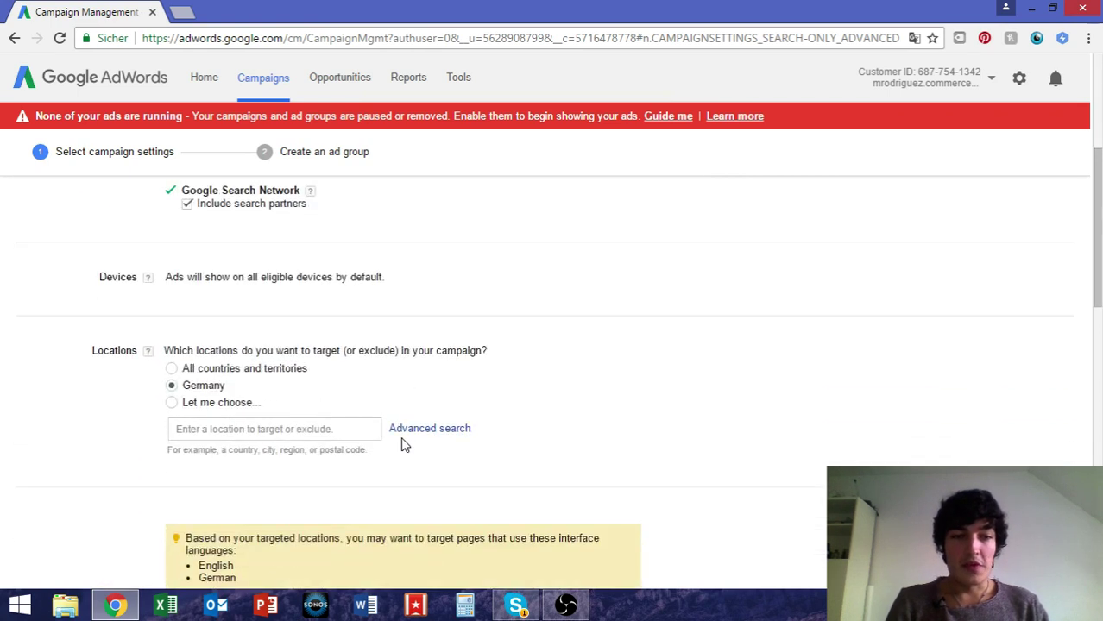
pyautogui.scroll(3, 401, 443)
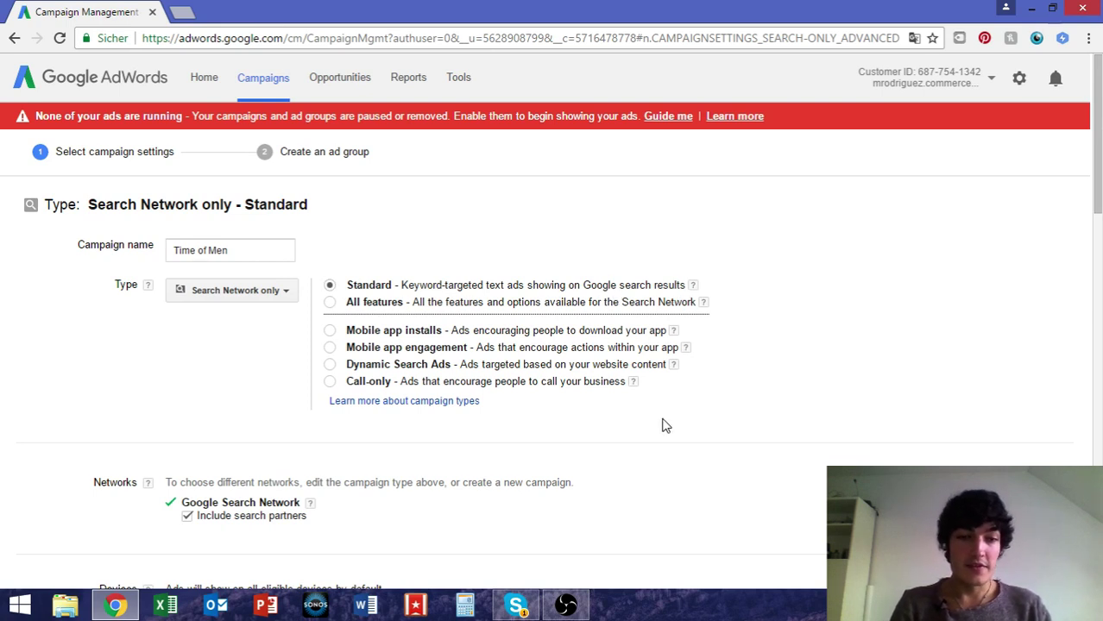
pyautogui.scroll(-1, 664, 425)
pyautogui.scroll(-2, 664, 425)
pyautogui.scroll(3, 665, 426)
pyautogui.scroll(-3, 664, 426)
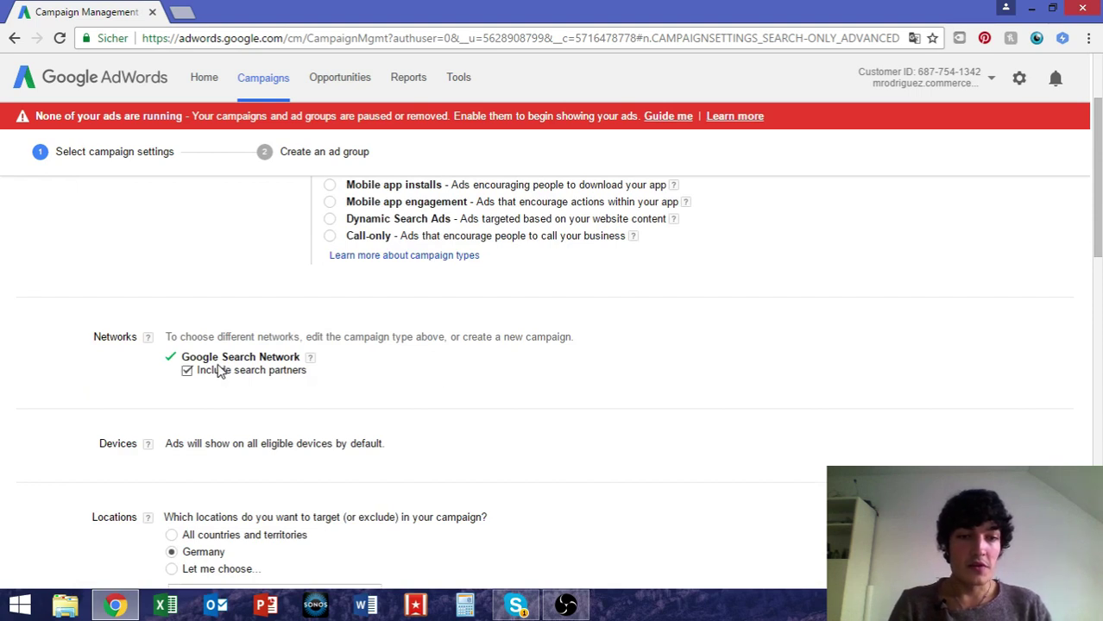
# Check the Include search partners option, keeping it enabled, and read the devices setting.
pyautogui.click(186, 376)
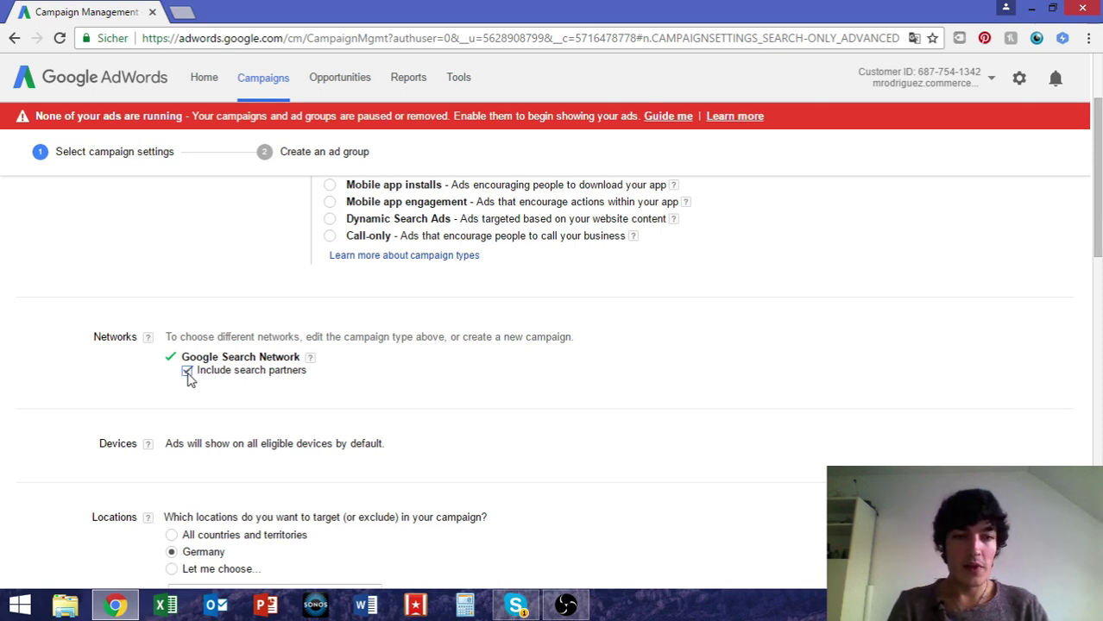
pyautogui.scroll(-1, 192, 379)
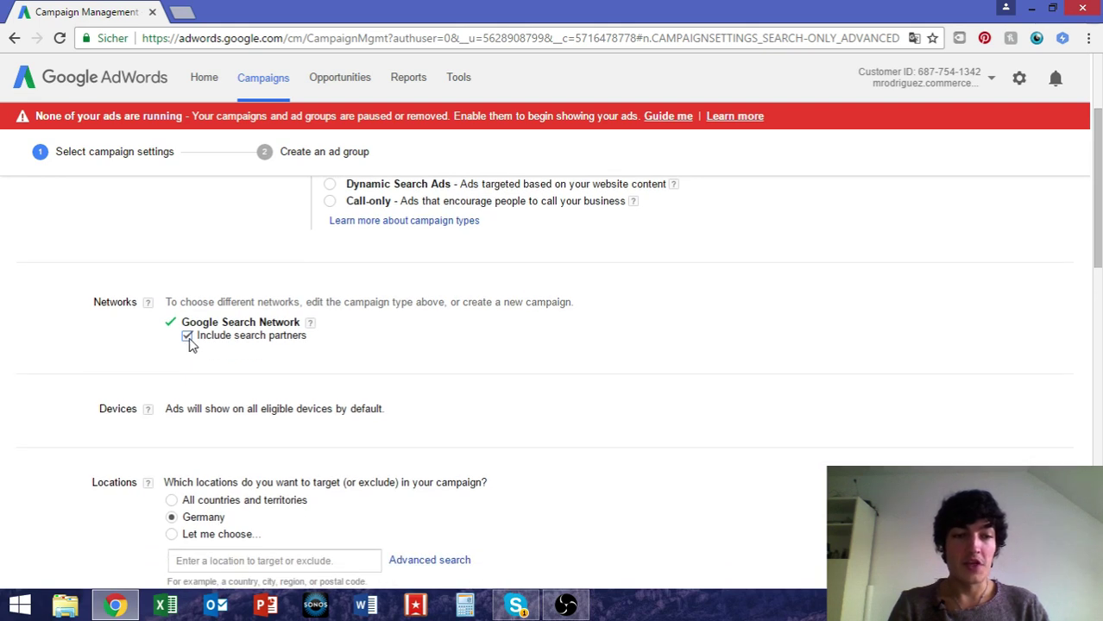
pyautogui.scroll(-1, 293, 366)
pyautogui.scroll(-1, 294, 366)
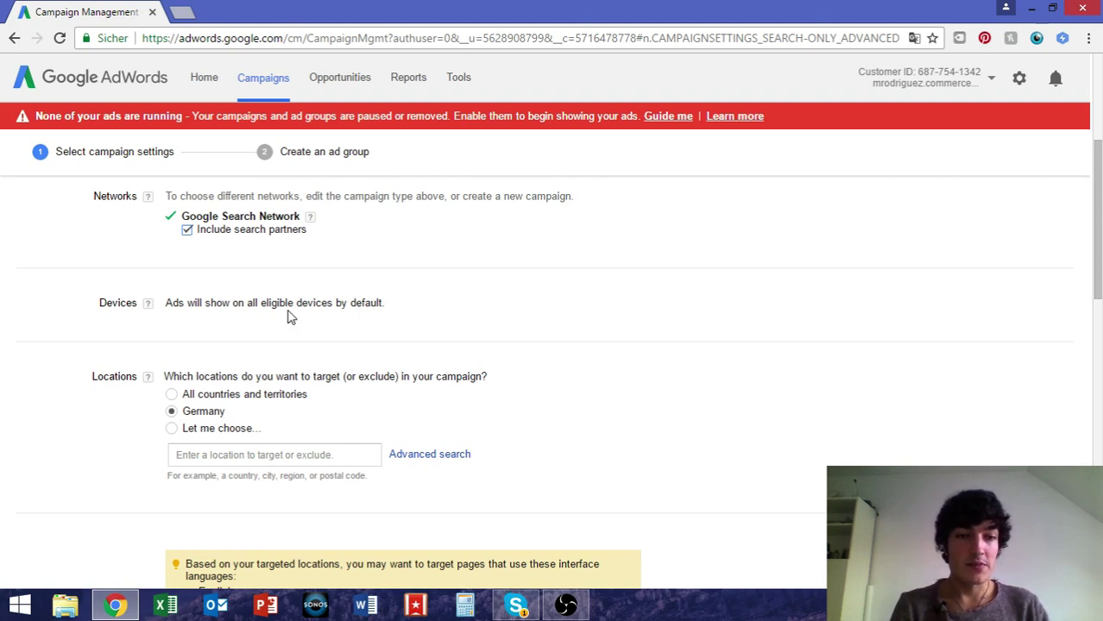
pyautogui.scroll(3, 290, 316)
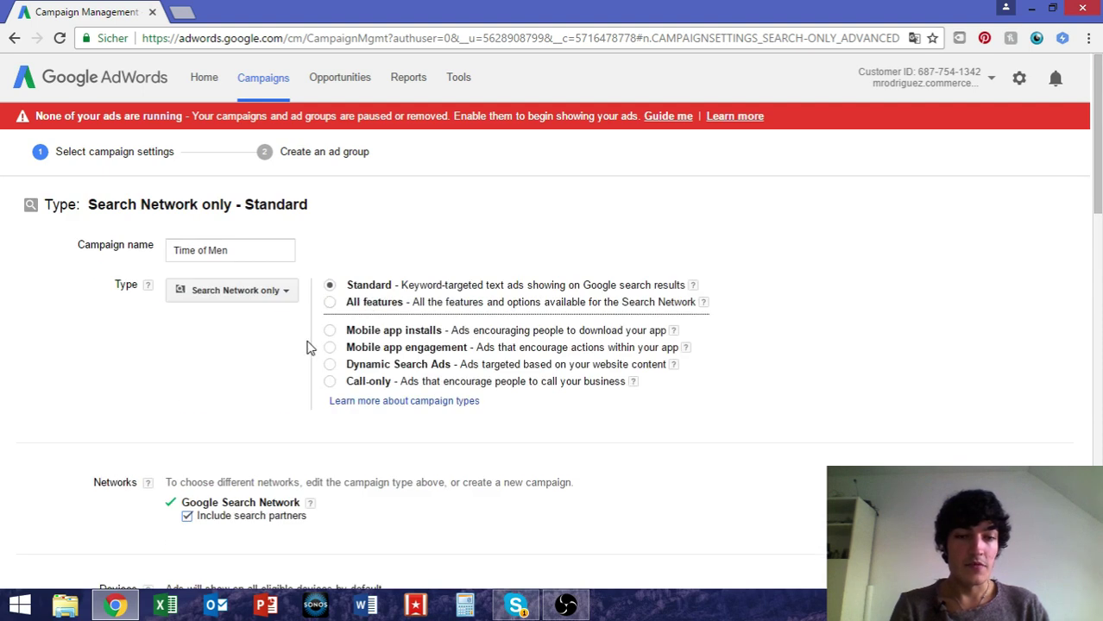
pyautogui.scroll(-3, 308, 345)
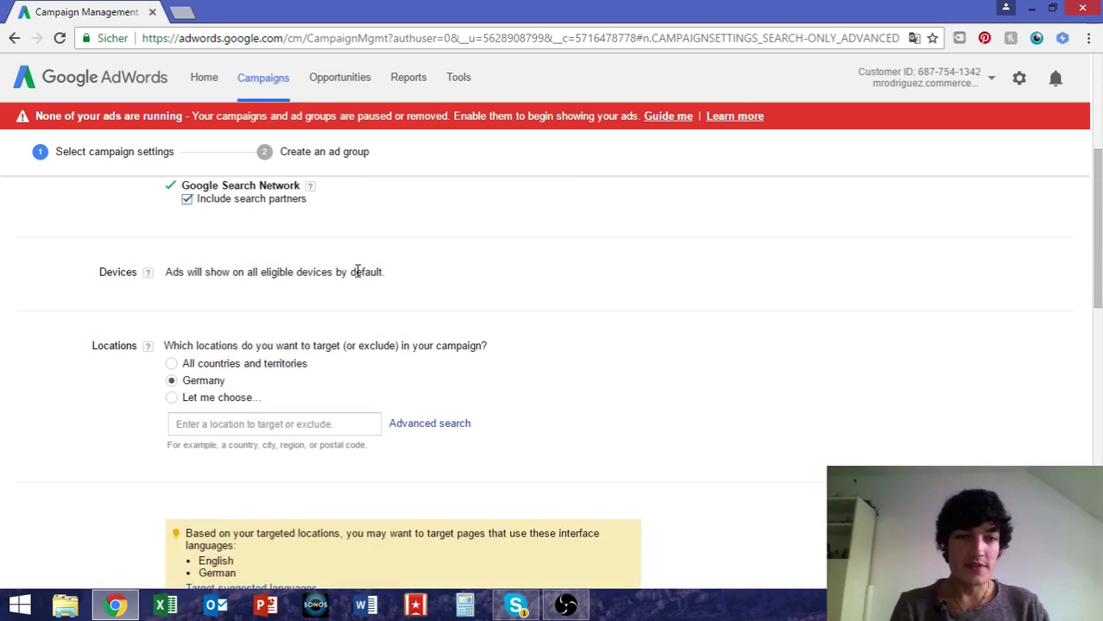
pyautogui.moveTo(379, 273); pyautogui.dragTo(182, 278)
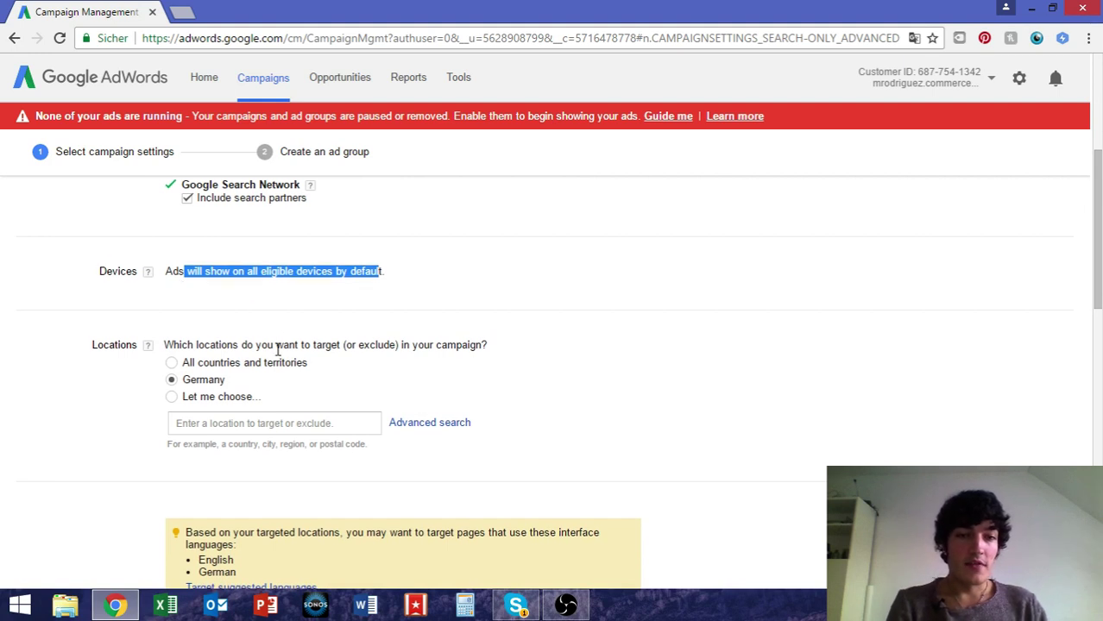
# Choose custom locations for the campaign and target the country United States.
pyautogui.scroll(-1, 274, 350)
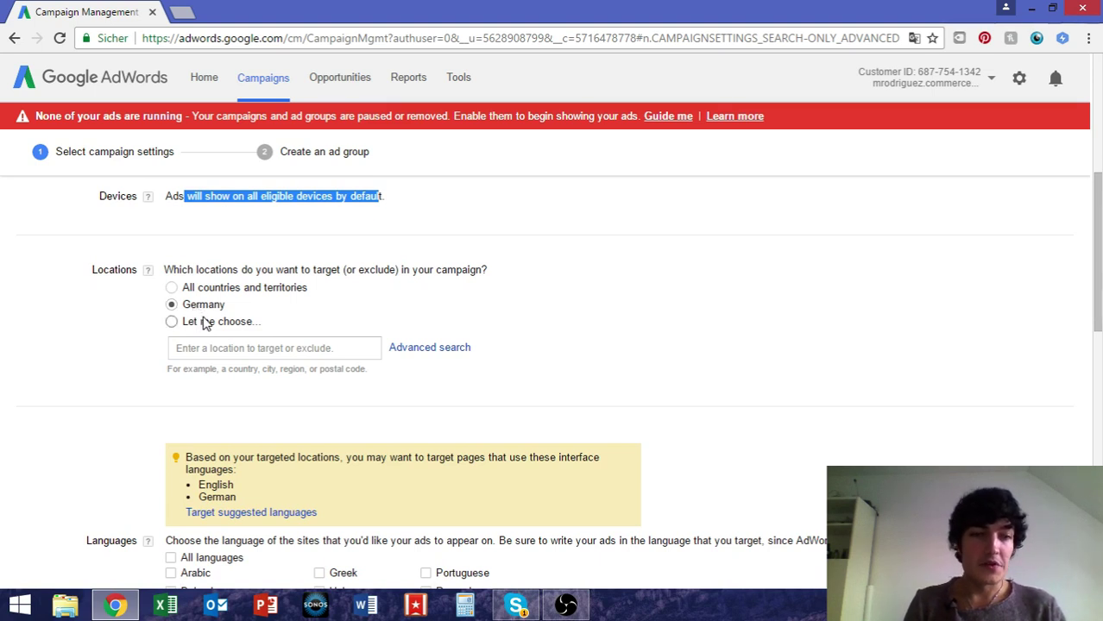
pyautogui.click(206, 324)
pyautogui.click(221, 344)
pyautogui.write('United Stat')
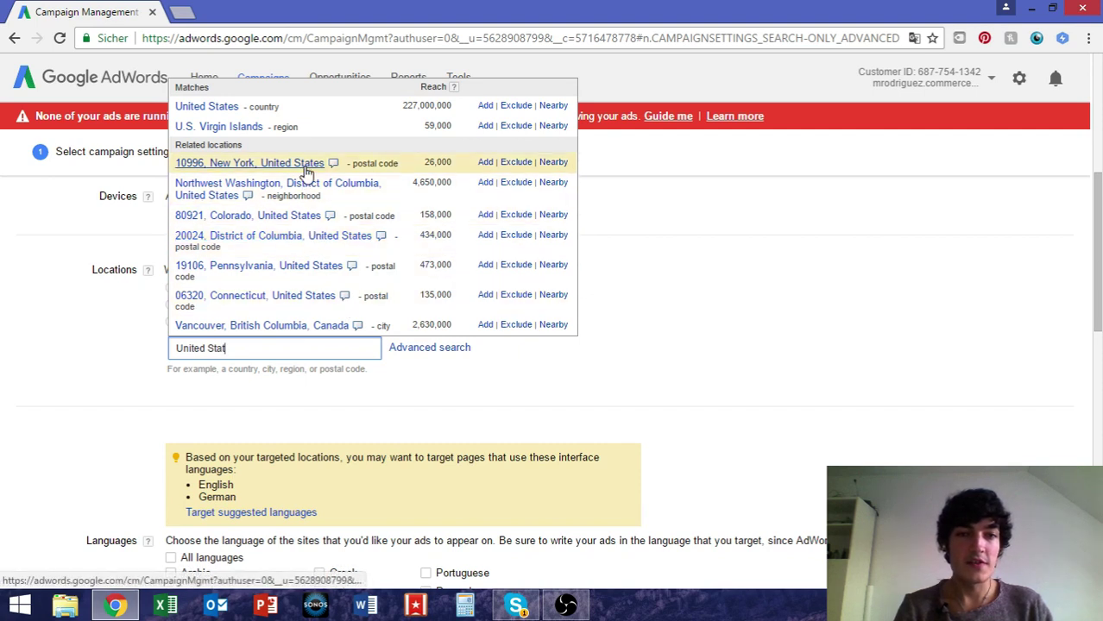
pyautogui.click(220, 107)
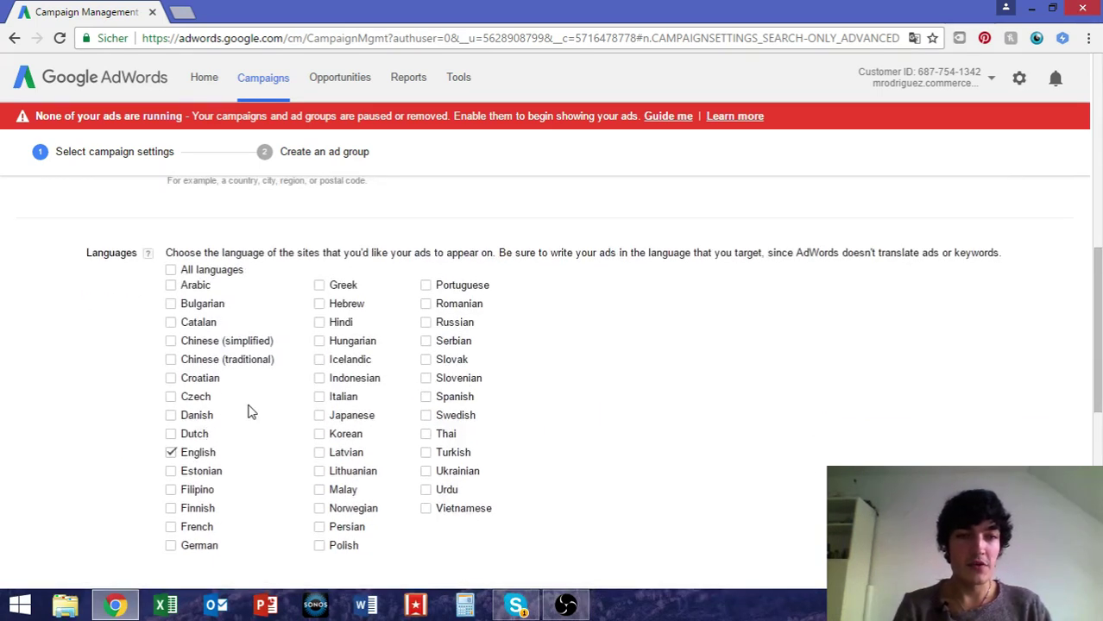
# Review the campaign's language selection and the reach of the targeted United States location.
pyautogui.scroll(2, 248, 411)
pyautogui.scroll(-4, 248, 411)
pyautogui.scroll(4, 248, 412)
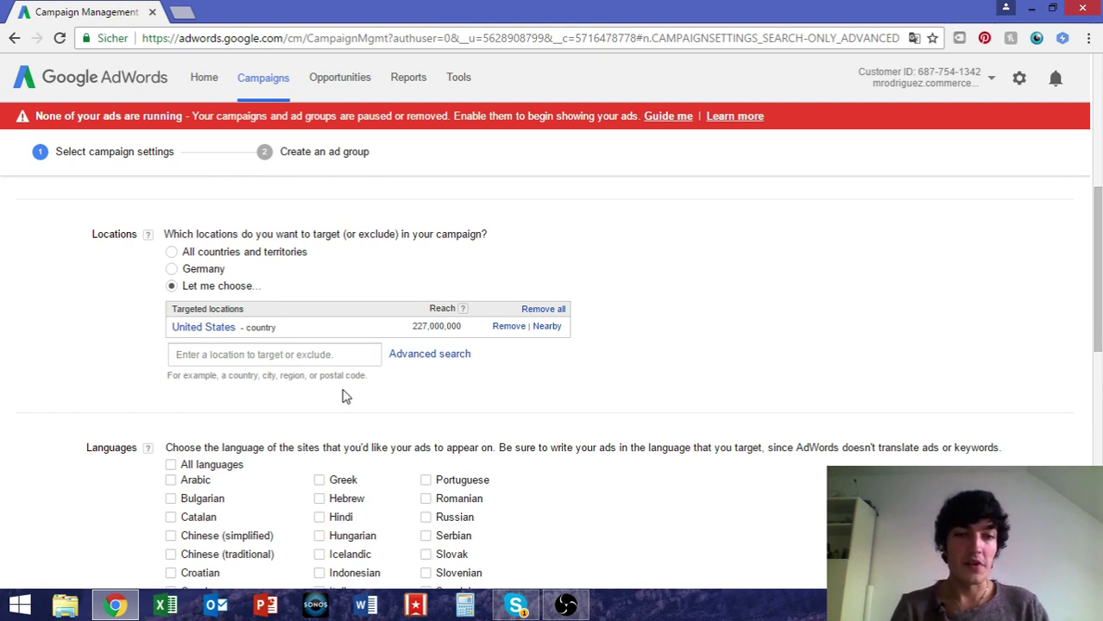
pyautogui.click(463, 309)
pyautogui.click(451, 366)
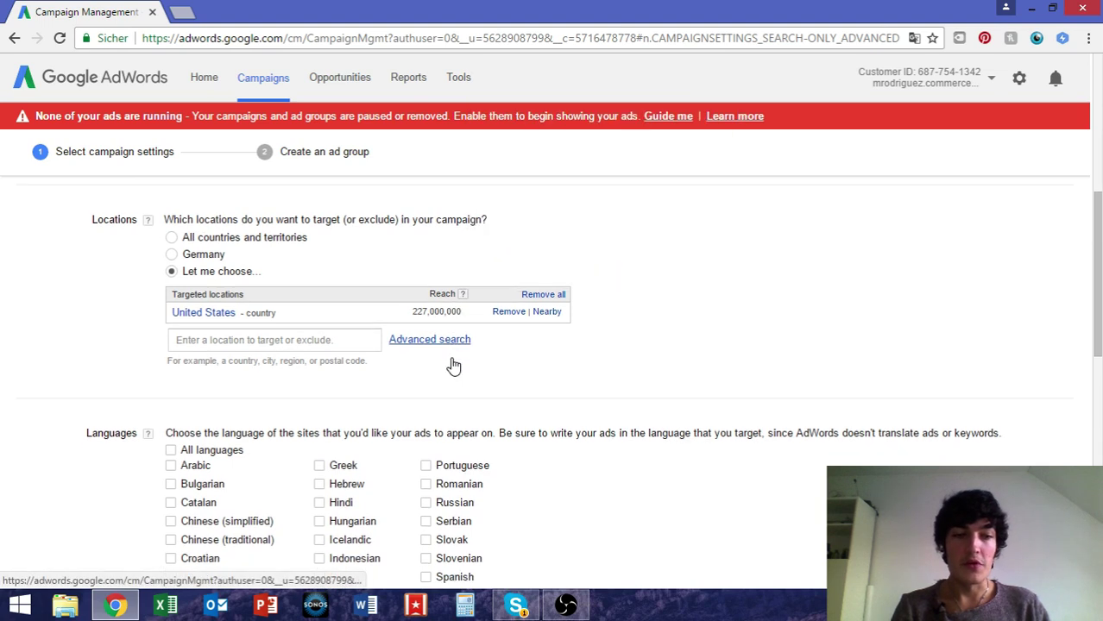
pyautogui.scroll(-7, 451, 367)
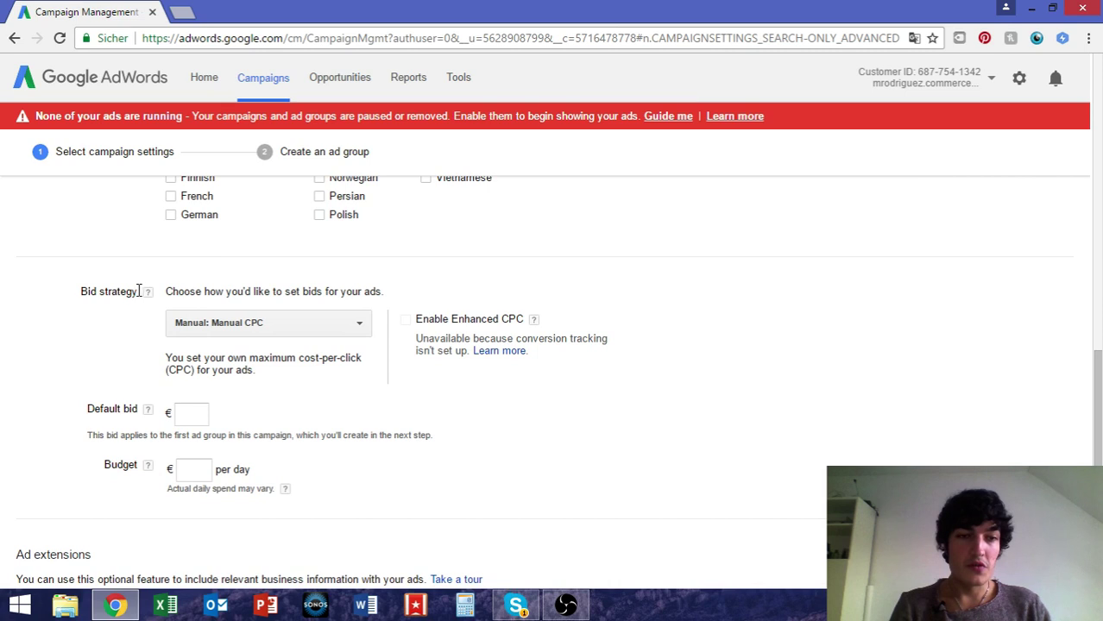
pyautogui.scroll(5, 242, 321)
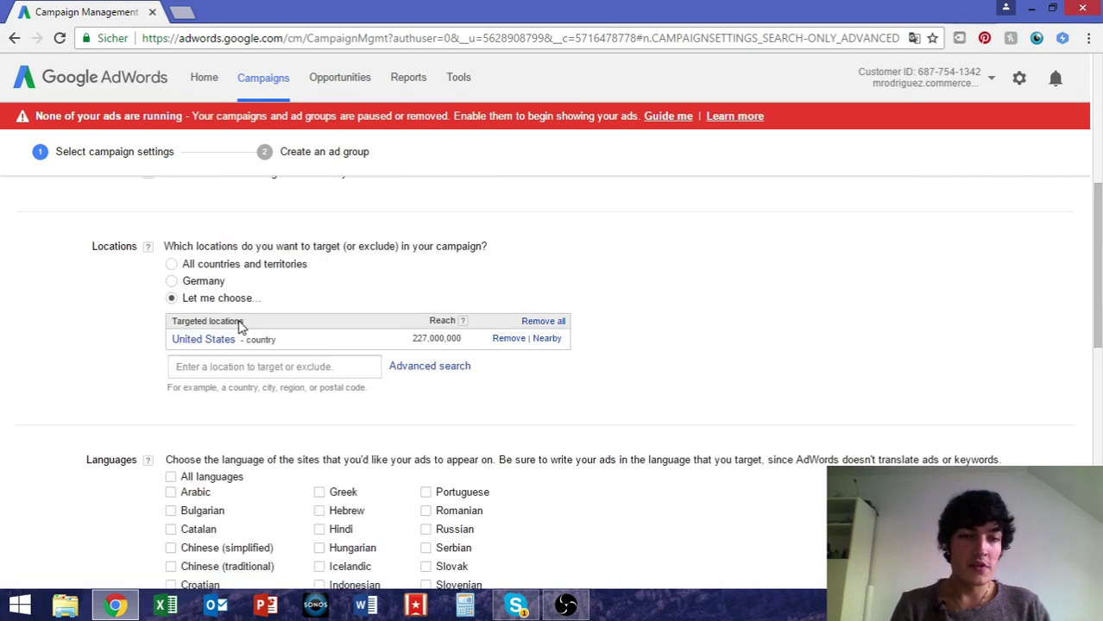
# Try the automated Target CPA bid strategy, then return the campaign to Manual CPC.
pyautogui.scroll(-7, 320, 362)
pyautogui.scroll(2, 320, 362)
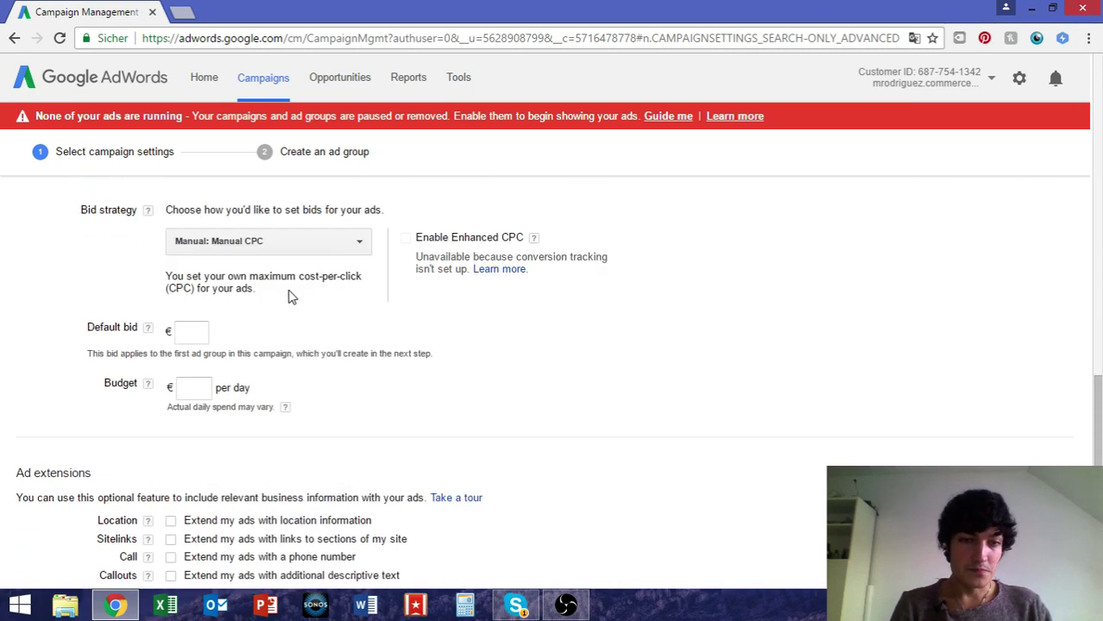
pyautogui.click(288, 249)
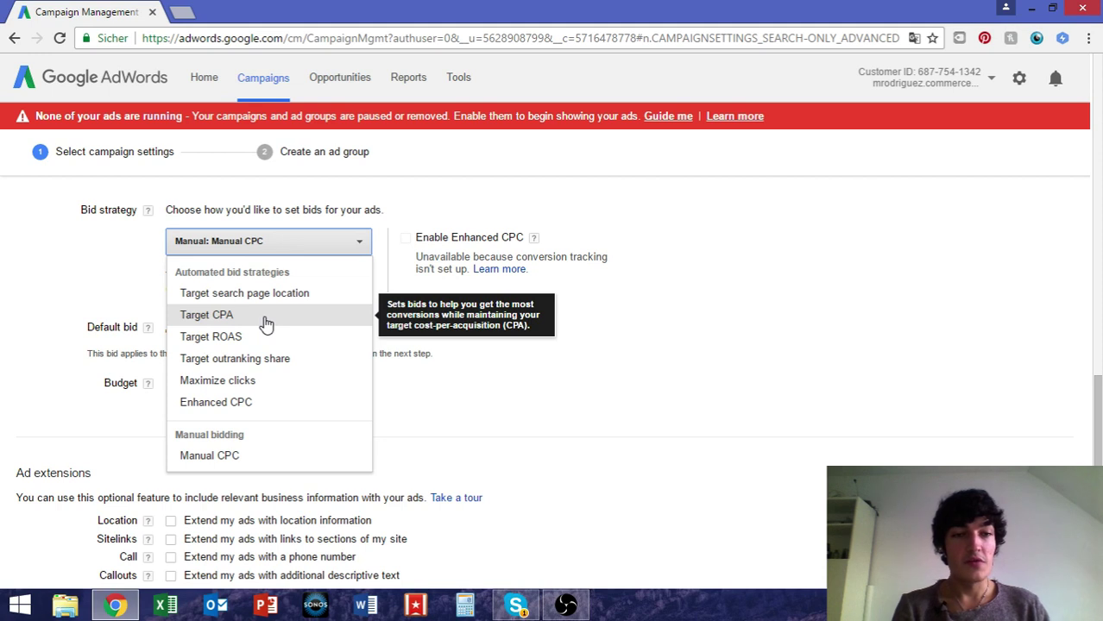
pyautogui.click(207, 315)
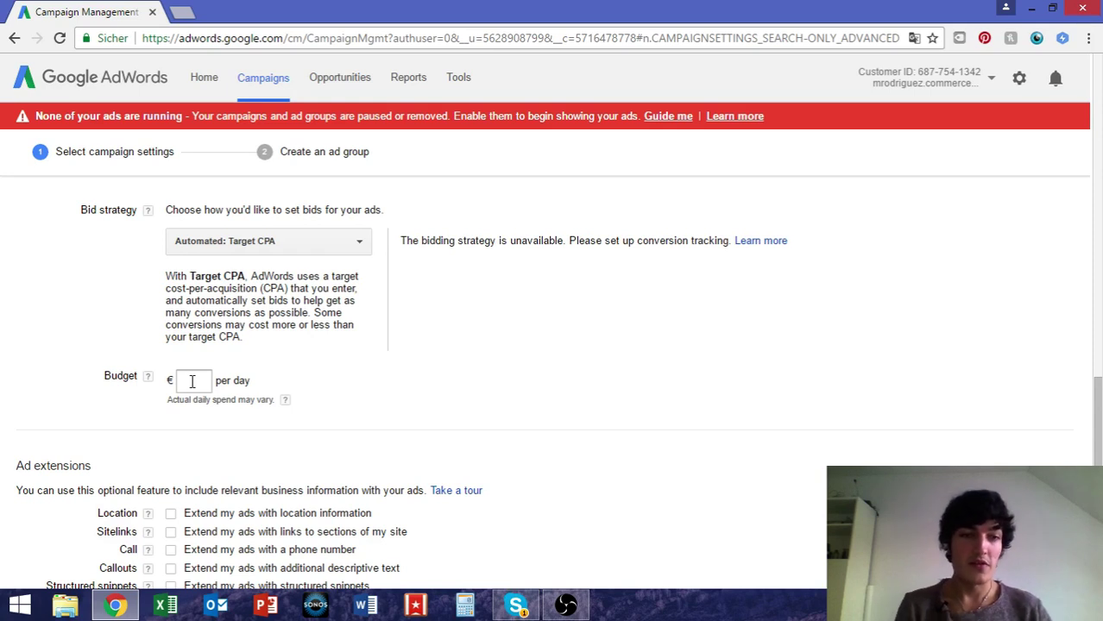
pyautogui.click(310, 240)
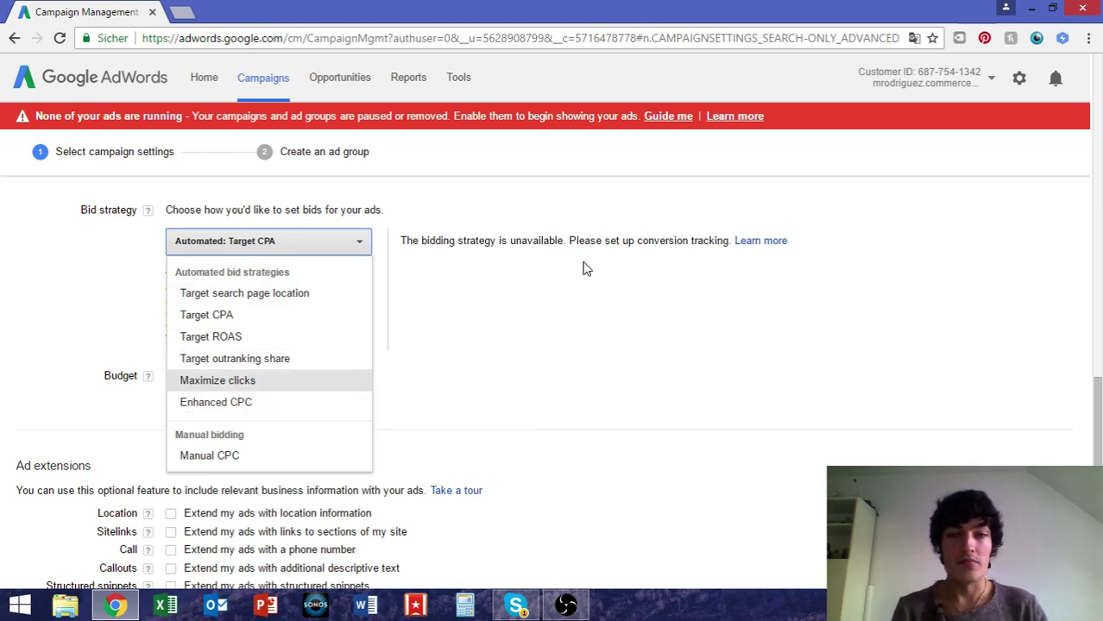
pyautogui.click(274, 459)
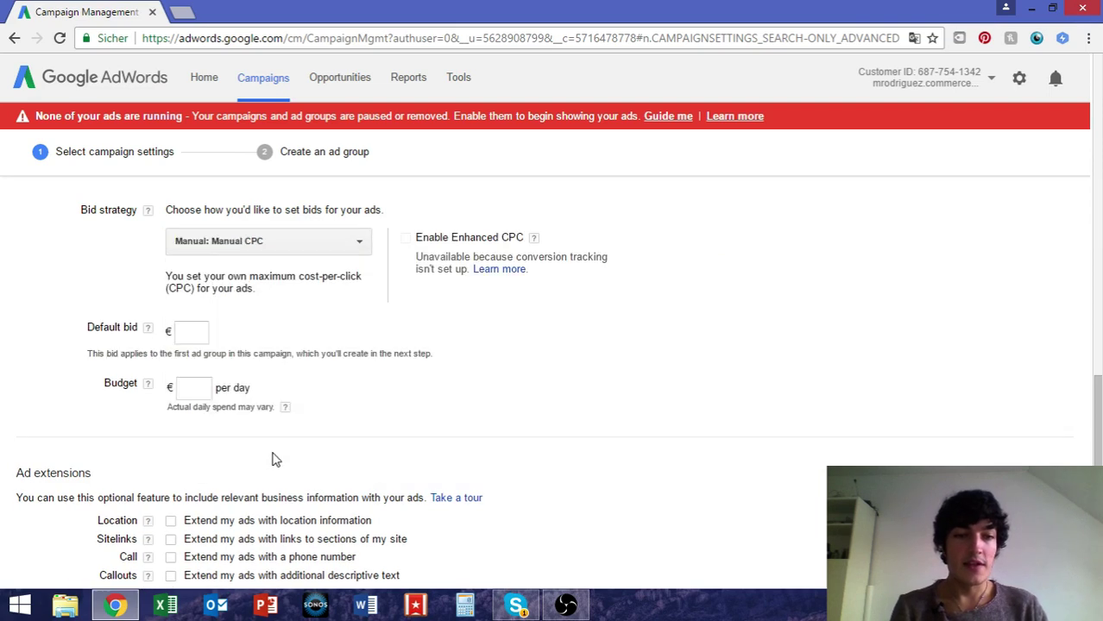
# Set the campaign's default bid to €1 and its budget to €20 per day.
pyautogui.click(202, 330)
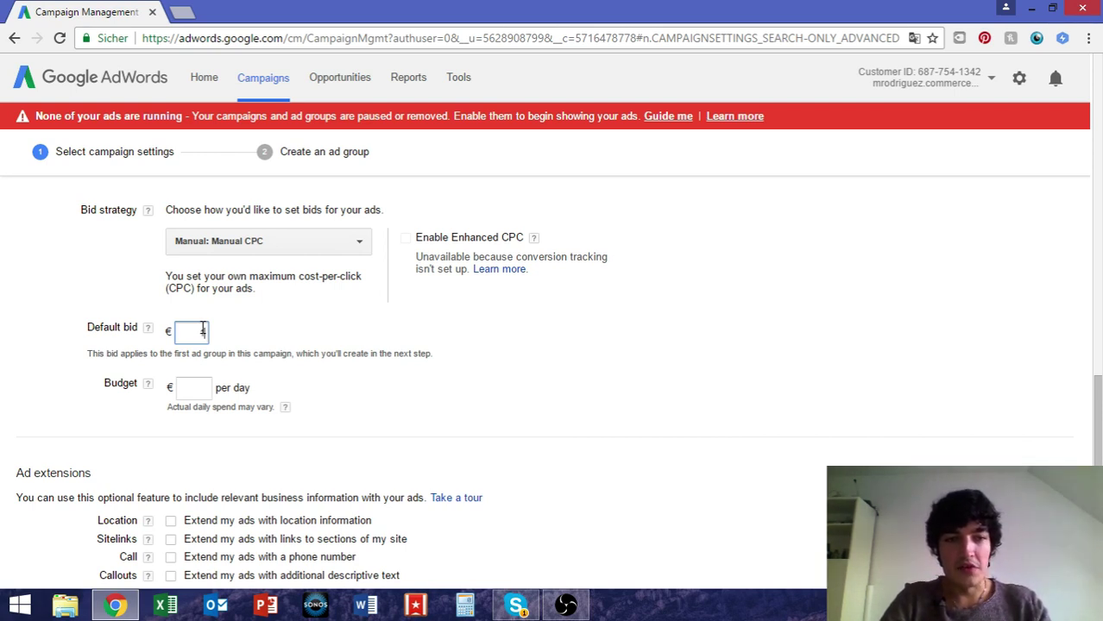
pyautogui.write('1')
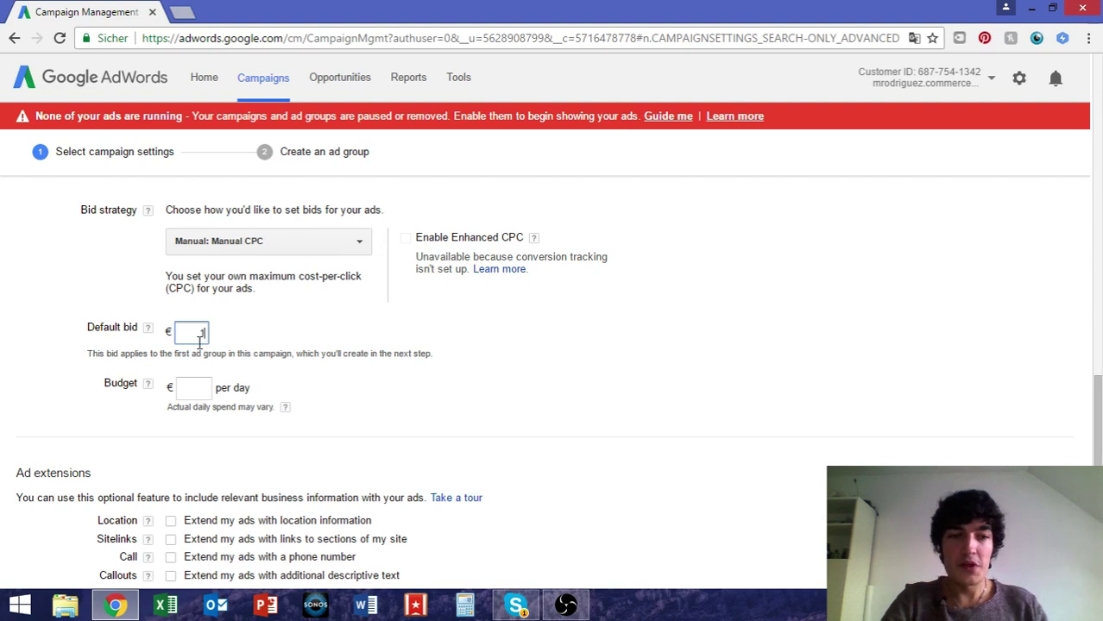
pyautogui.click(194, 394)
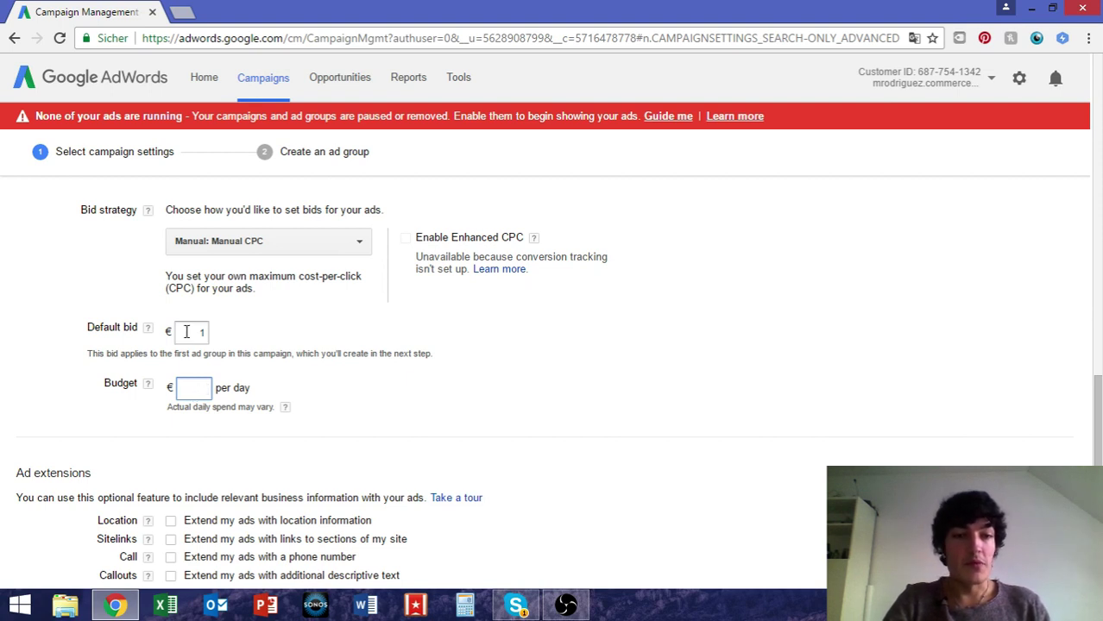
pyautogui.write('20')
pyautogui.click(387, 416)
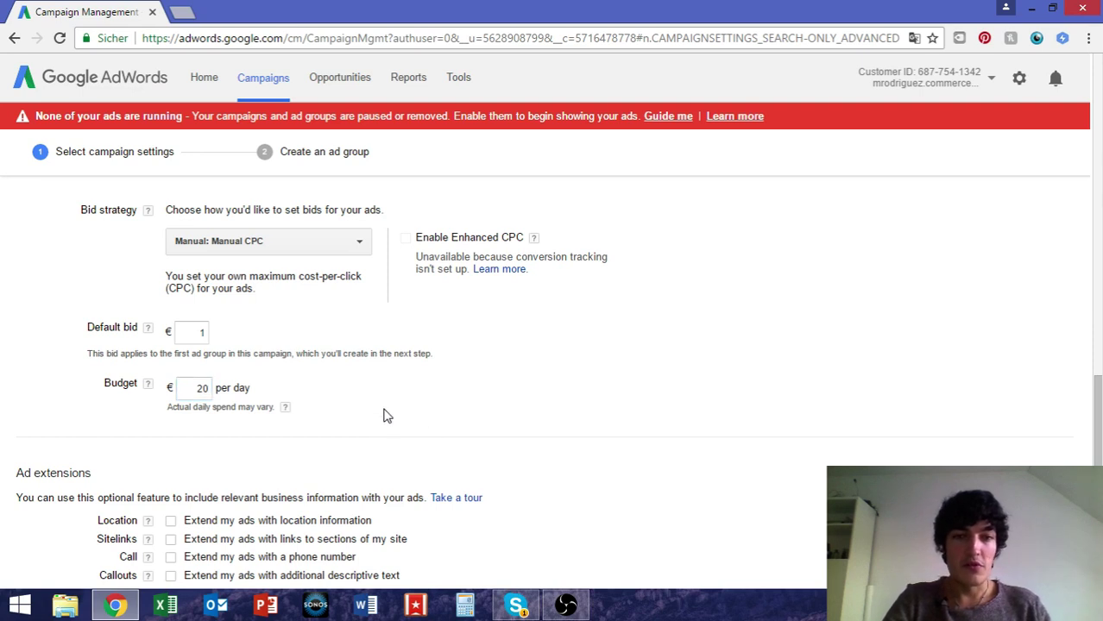
# Try extending the ads with location information and turn that extension back off.
pyautogui.scroll(-1, 387, 416)
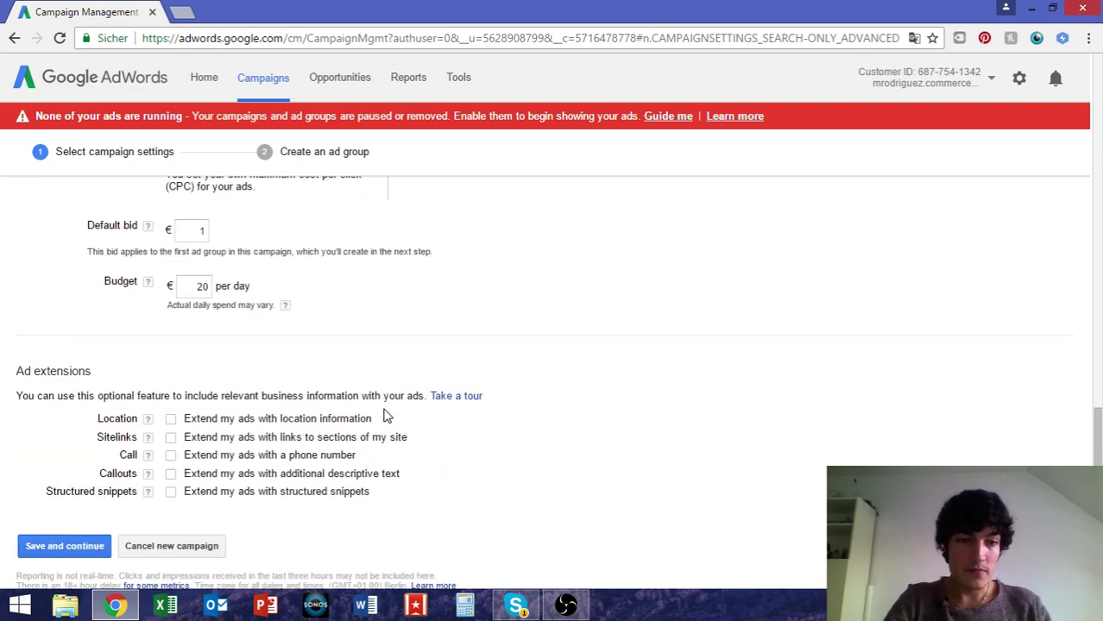
pyautogui.scroll(-1, 387, 416)
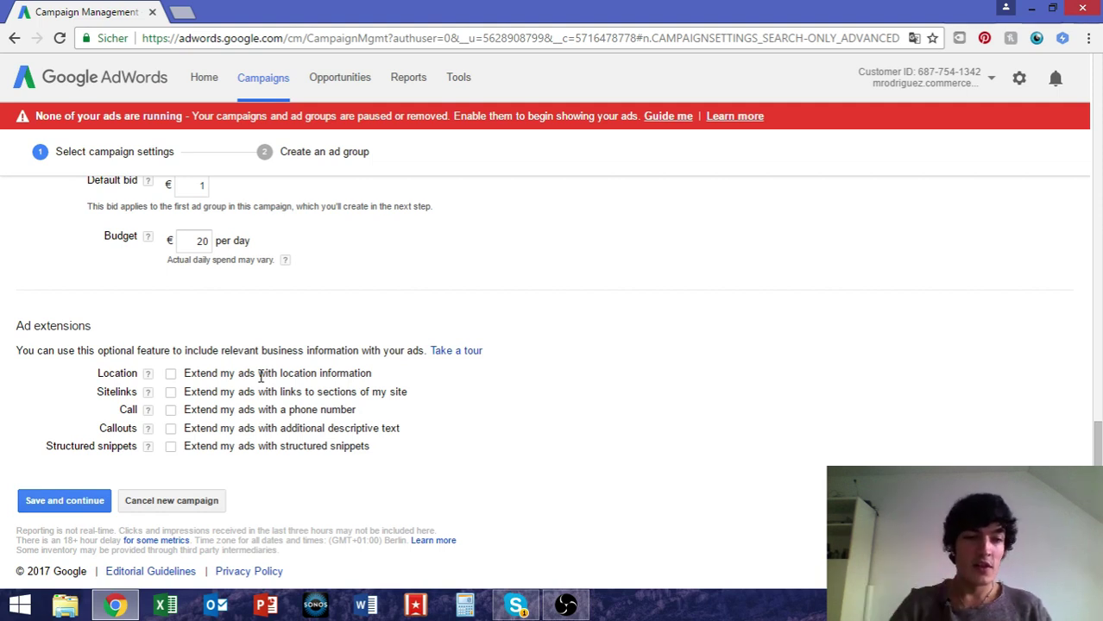
pyautogui.click(171, 375)
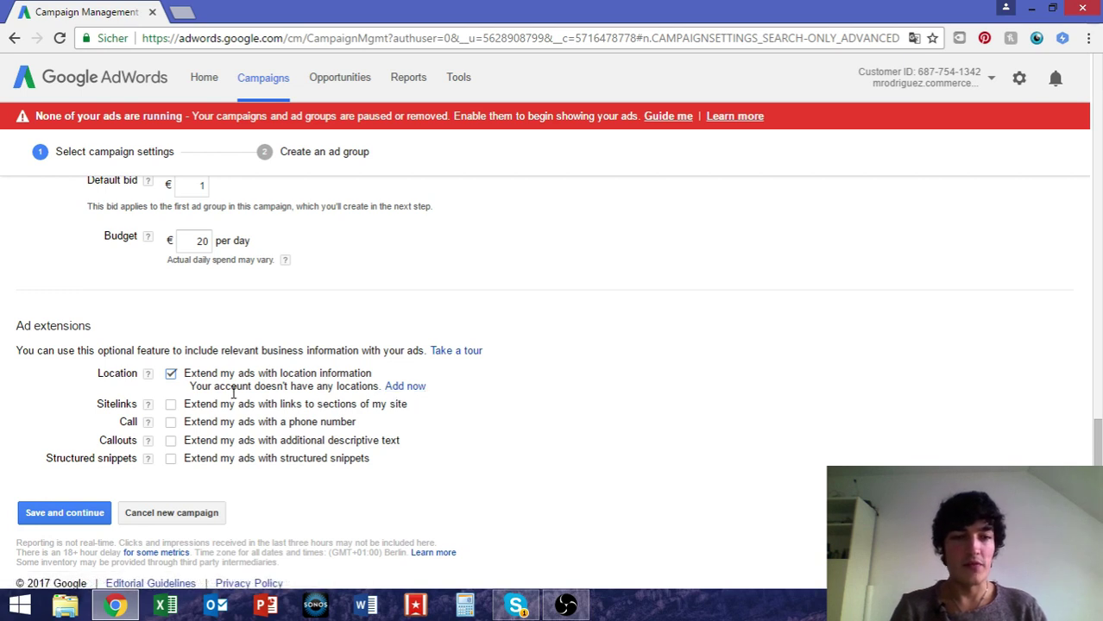
pyautogui.click(171, 375)
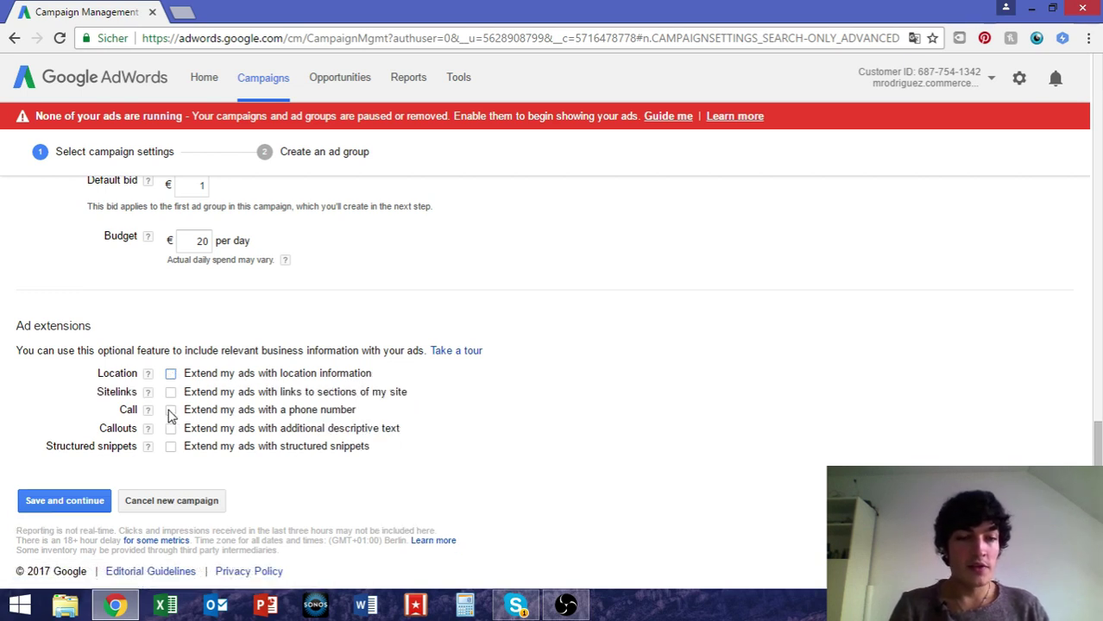
# Try the call extension, check its phone number selection, and turn the extension back off.
pyautogui.click(171, 410)
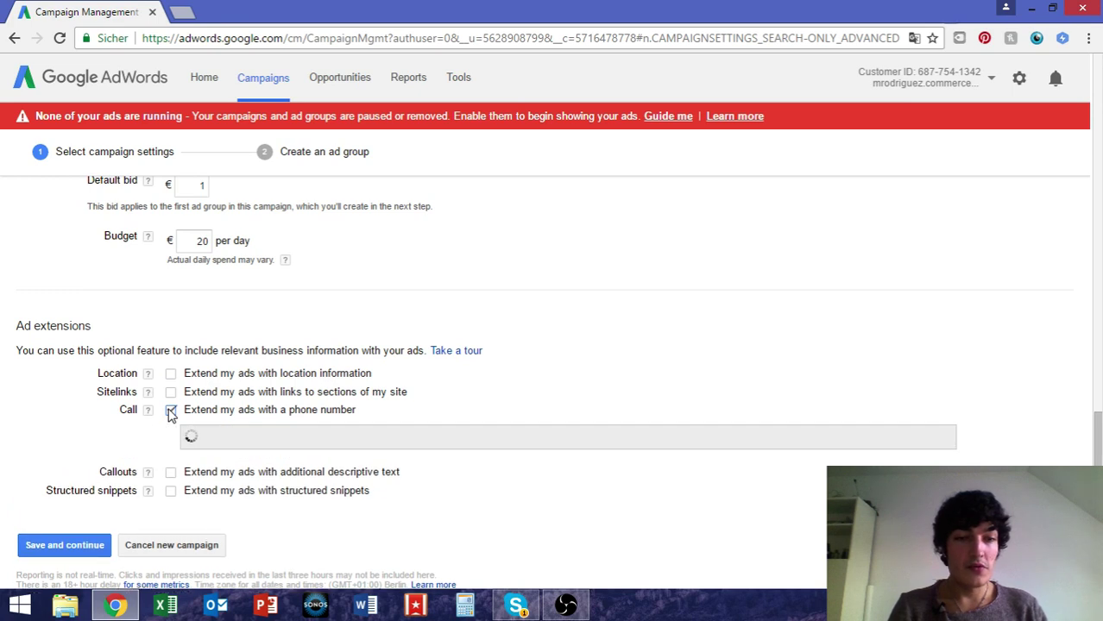
pyautogui.scroll(-2, 170, 414)
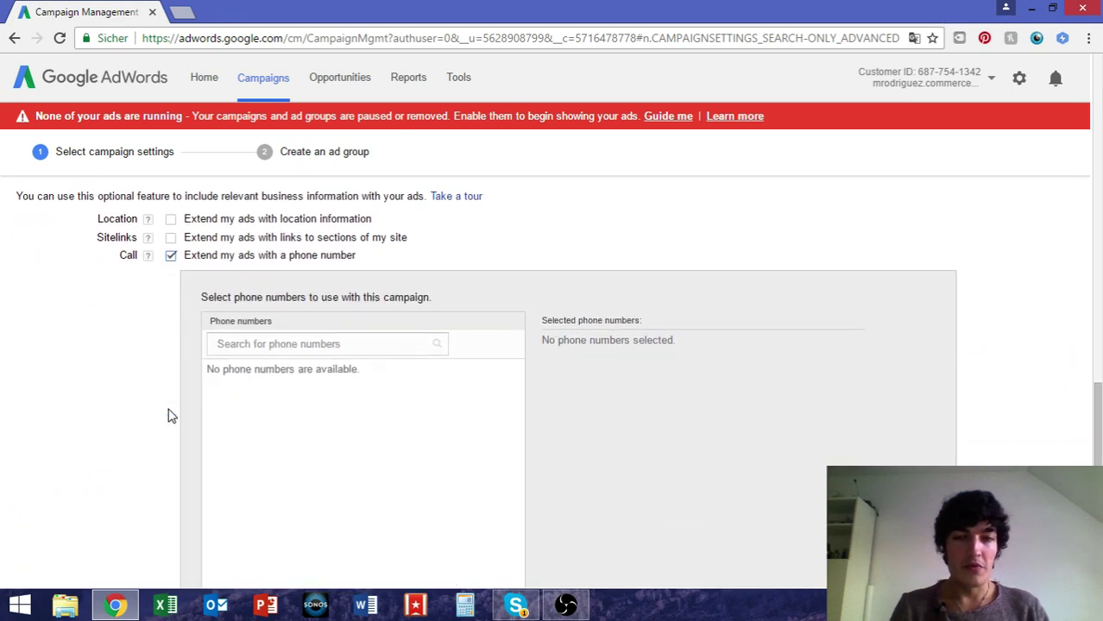
pyautogui.click(267, 343)
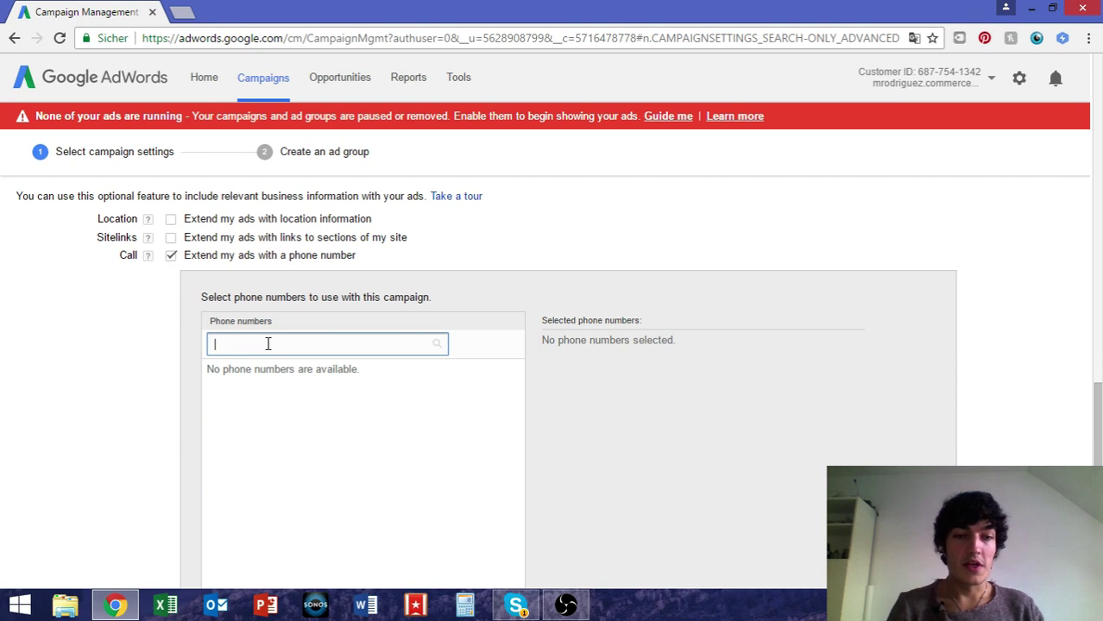
pyautogui.click(171, 256)
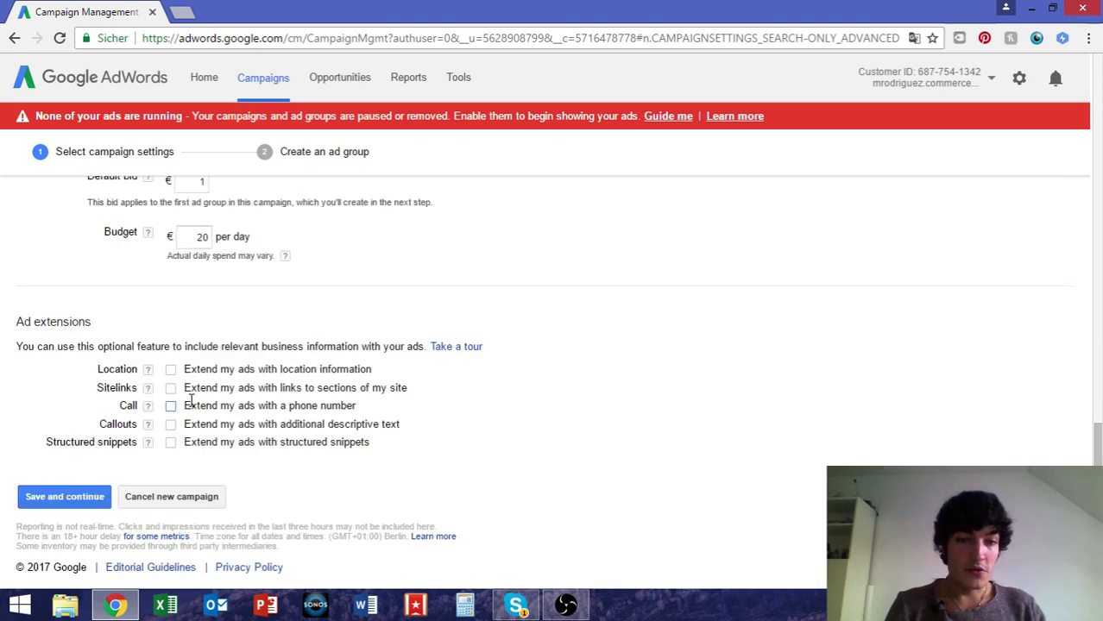
# Try the sitelinks extension, look over its sitelink selection, and turn the extension back off.
pyautogui.click(171, 390)
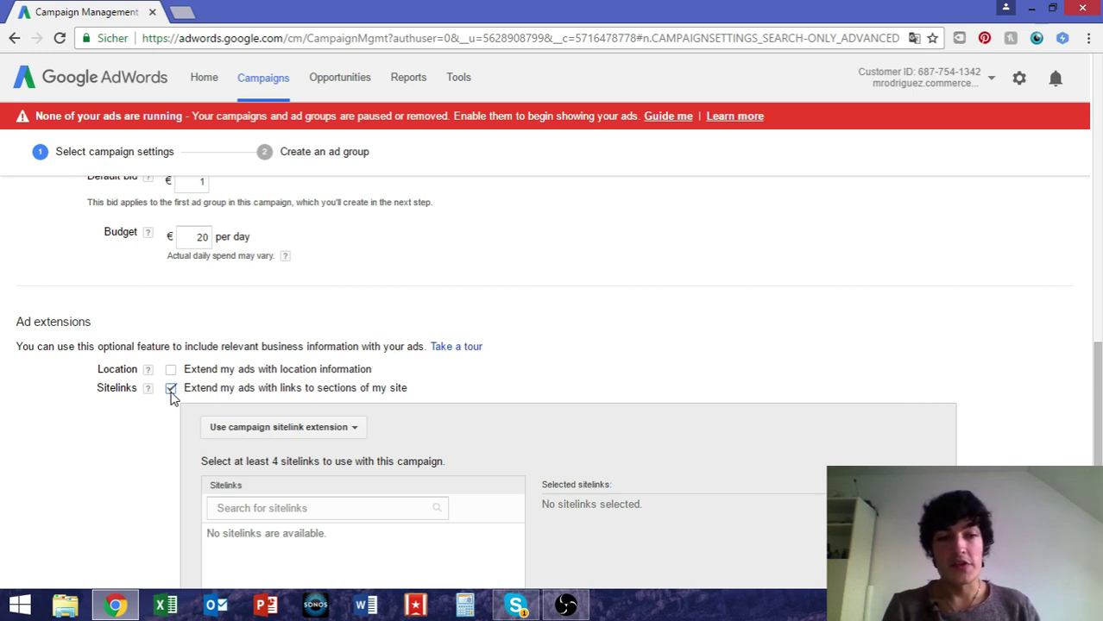
pyautogui.scroll(-3, 171, 394)
pyautogui.scroll(1, 162, 204)
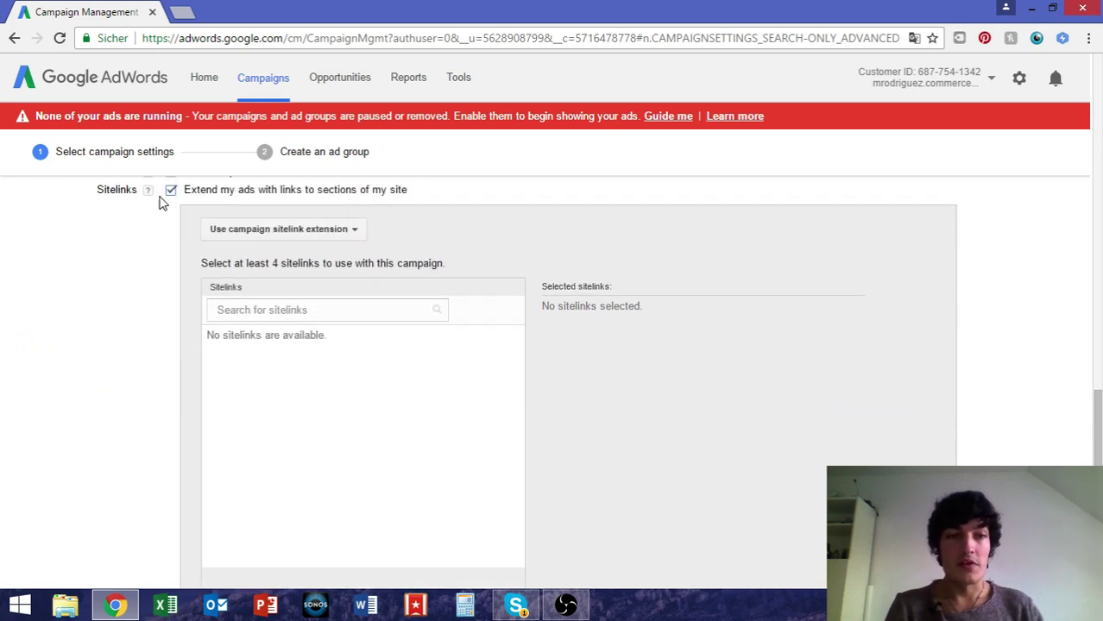
pyautogui.click(170, 191)
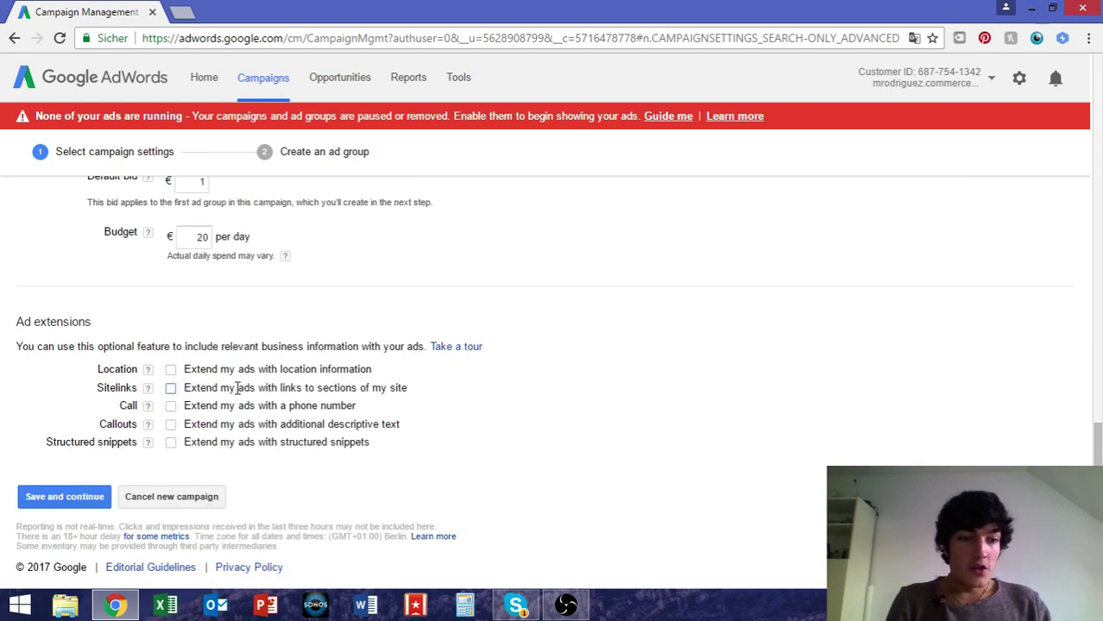
# Try the callouts extension, examine its options for additional descriptive text, and turn the extension back off.
pyautogui.click(171, 424)
pyautogui.scroll(-1, 172, 434)
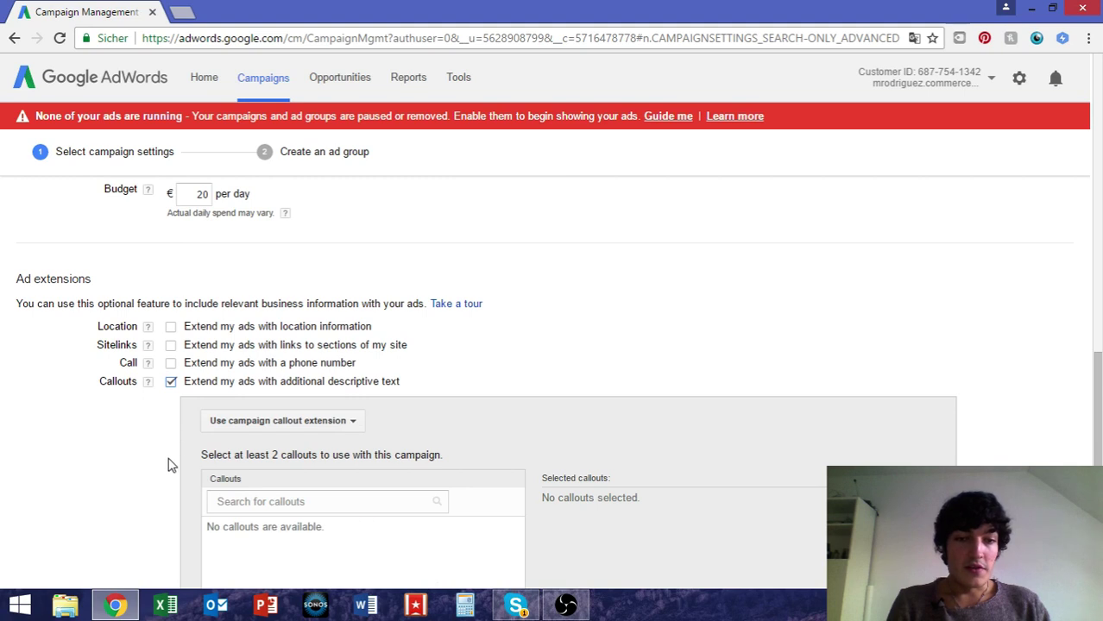
pyautogui.scroll(-1, 169, 467)
pyautogui.scroll(-4, 168, 468)
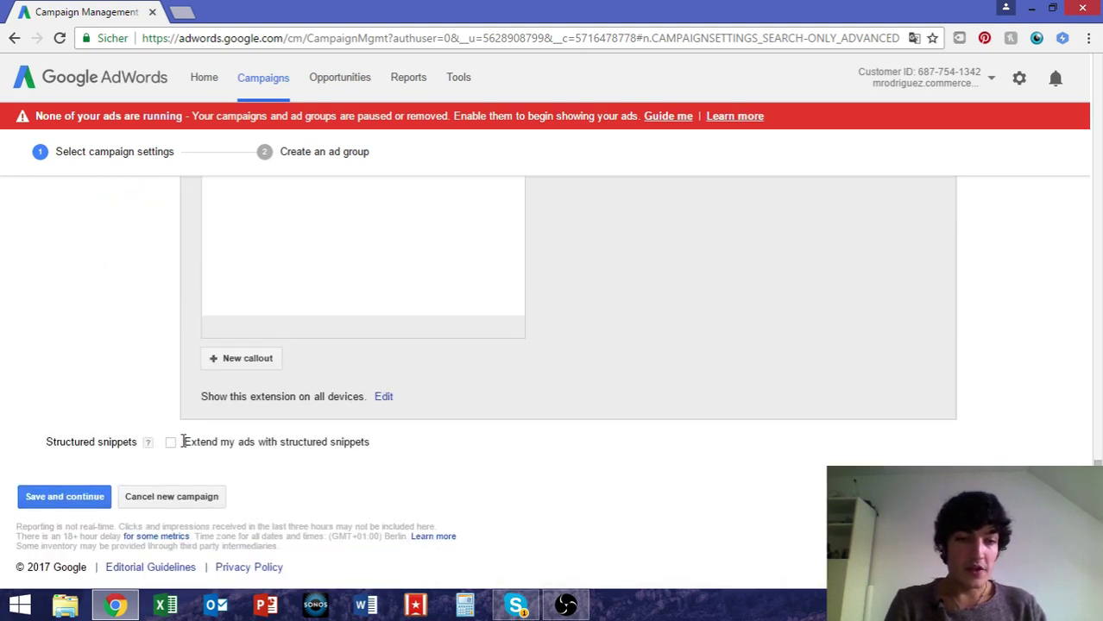
pyautogui.scroll(2, 176, 453)
pyautogui.scroll(1, 175, 455)
pyautogui.scroll(-3, 176, 454)
pyautogui.scroll(5, 173, 451)
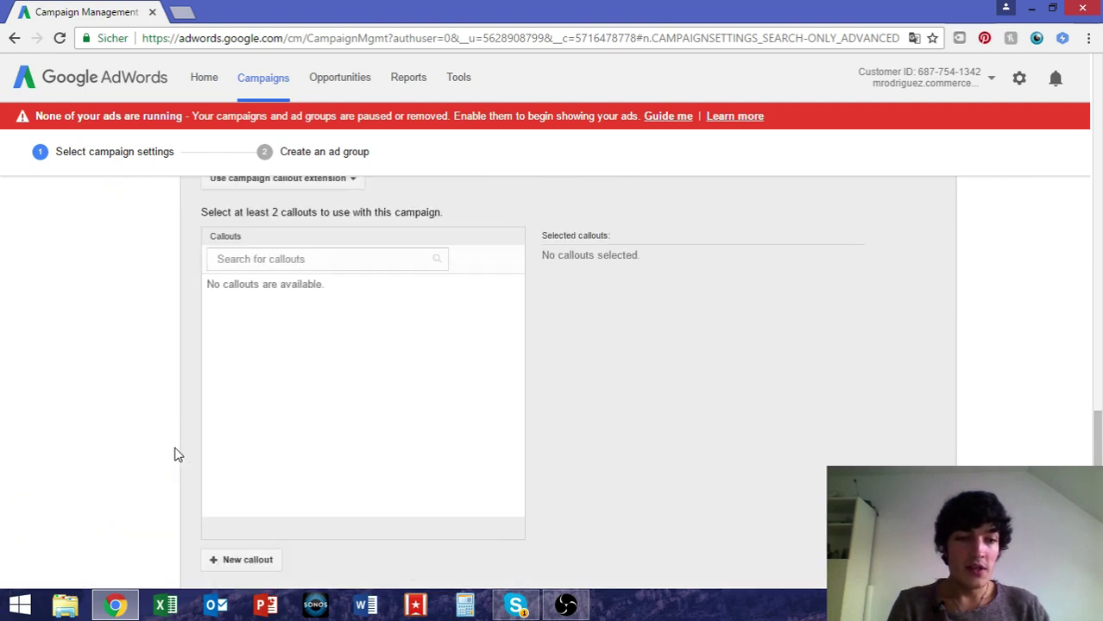
pyautogui.click(173, 352)
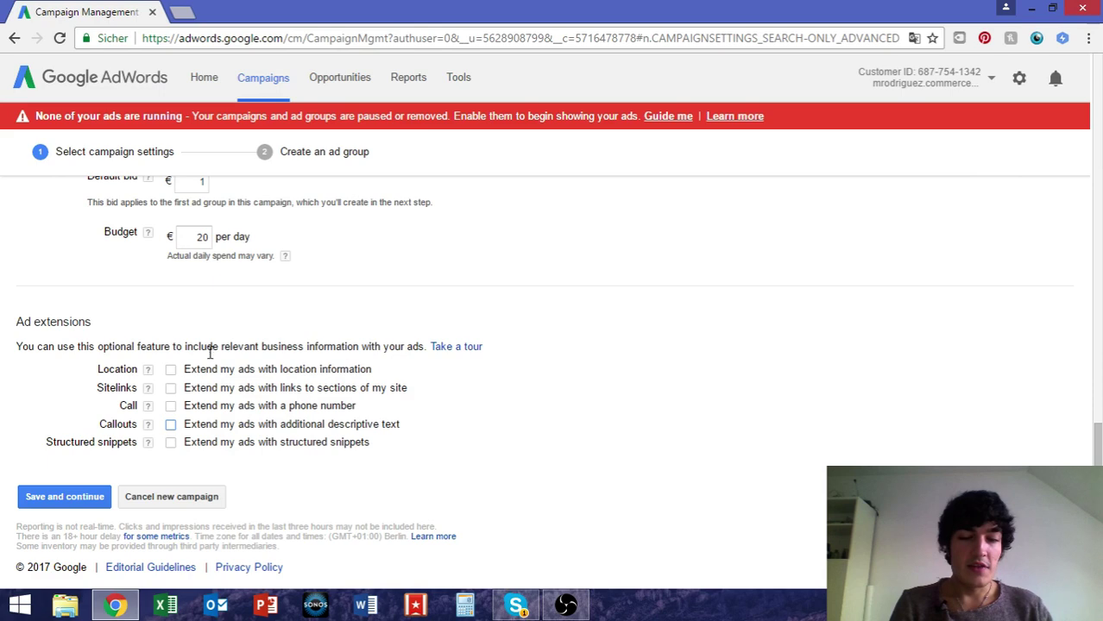
# Review the campaign's name, type, networks, devices, locations and languages once more.
pyautogui.scroll(5, 340, 358)
pyautogui.scroll(10, 339, 357)
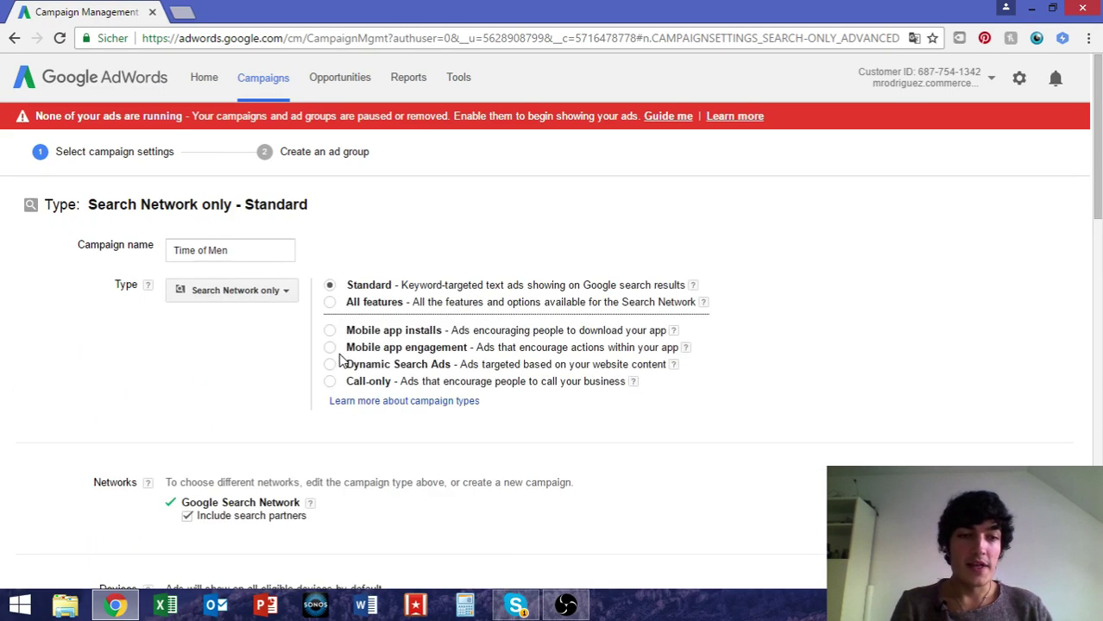
pyautogui.scroll(-10, 340, 358)
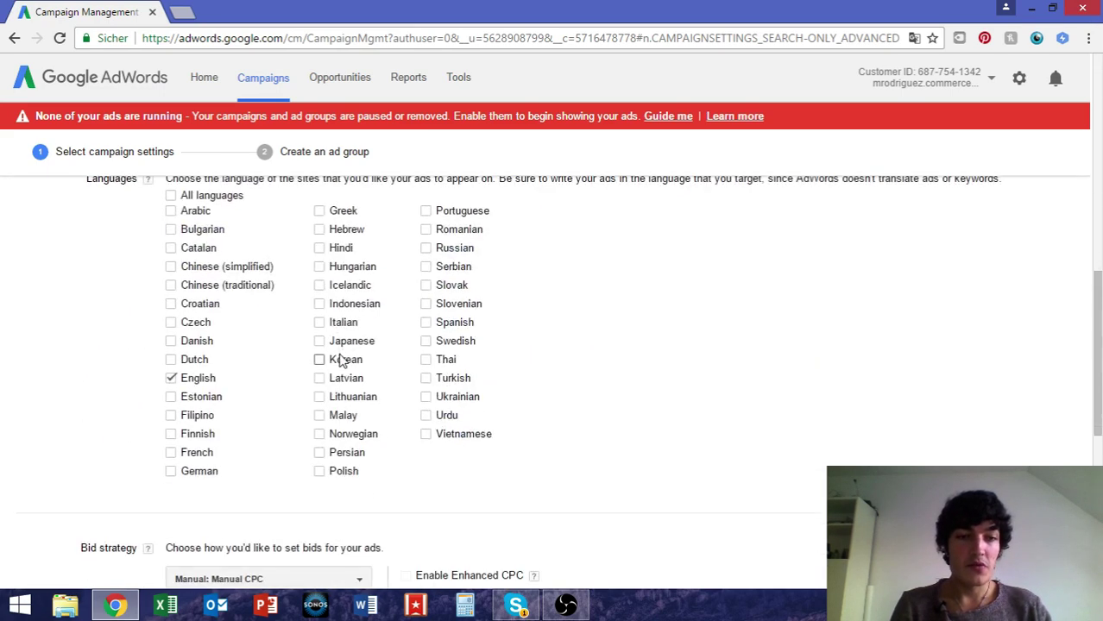
pyautogui.scroll(3, 304, 340)
pyautogui.scroll(-2, 304, 340)
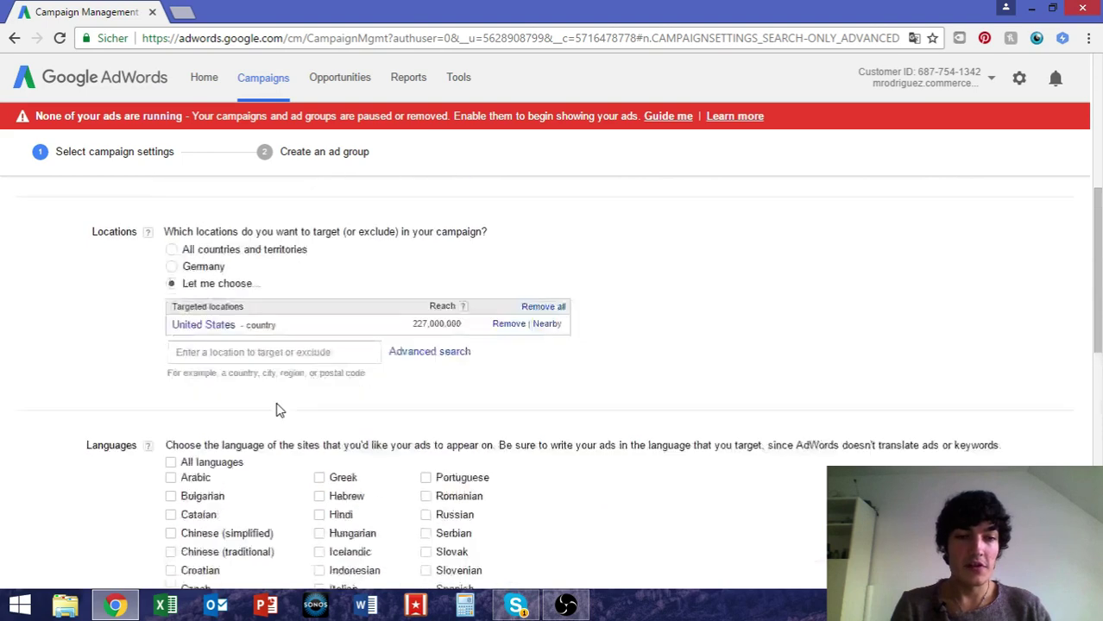
pyautogui.scroll(1, 278, 409)
pyautogui.scroll(-2, 277, 409)
pyautogui.scroll(2, 278, 409)
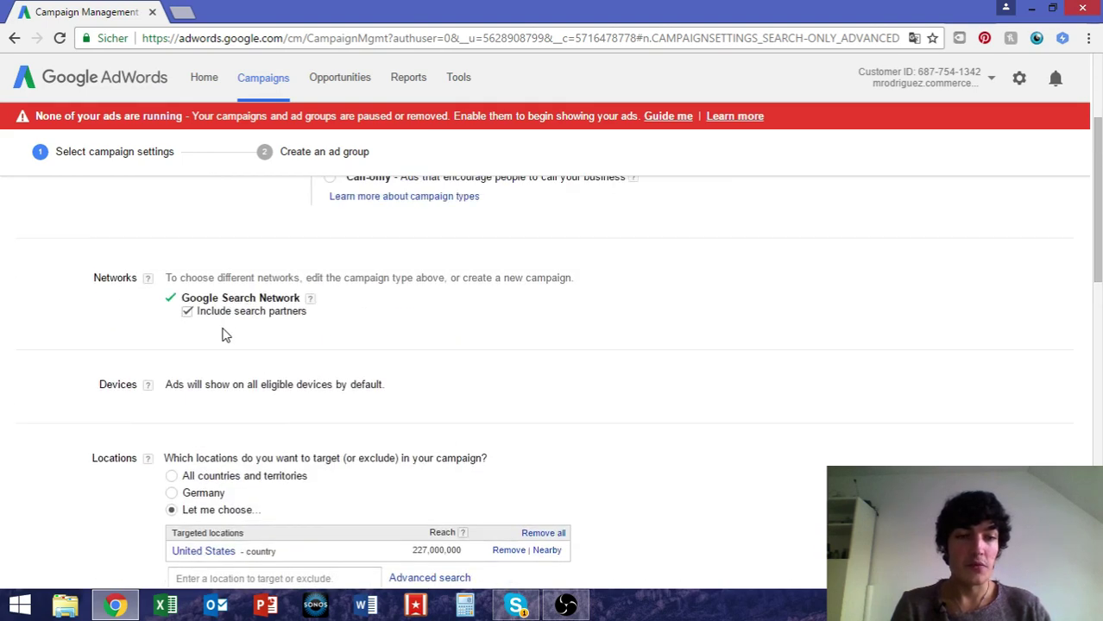
# Save the campaign settings with no ad extensions and continue to creating ad groups.
pyautogui.scroll(-10, 226, 334)
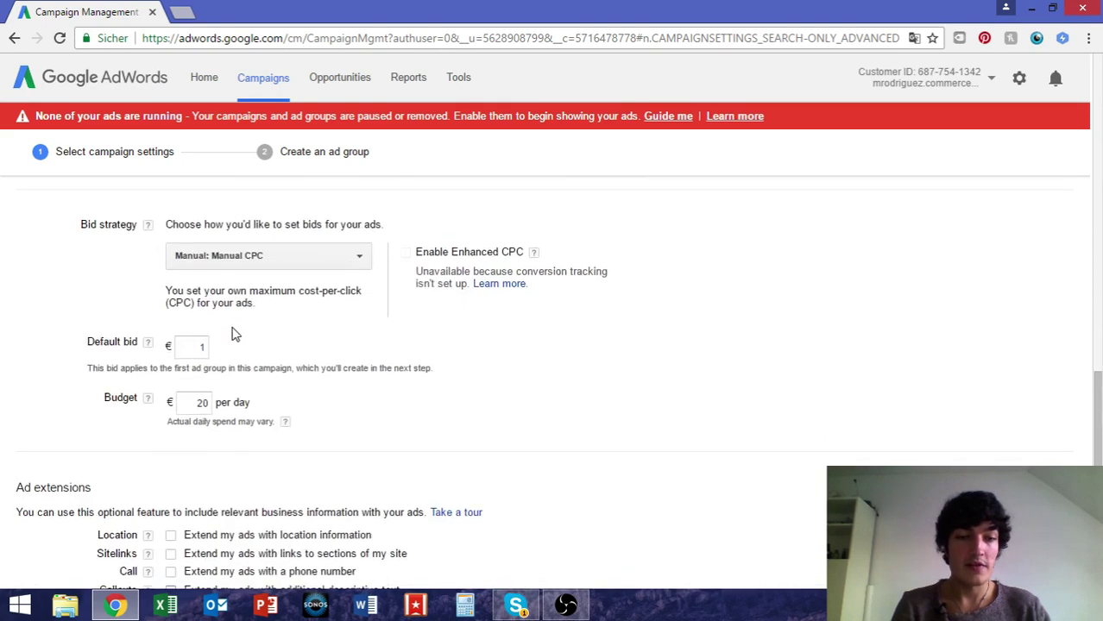
pyautogui.scroll(-2, 231, 334)
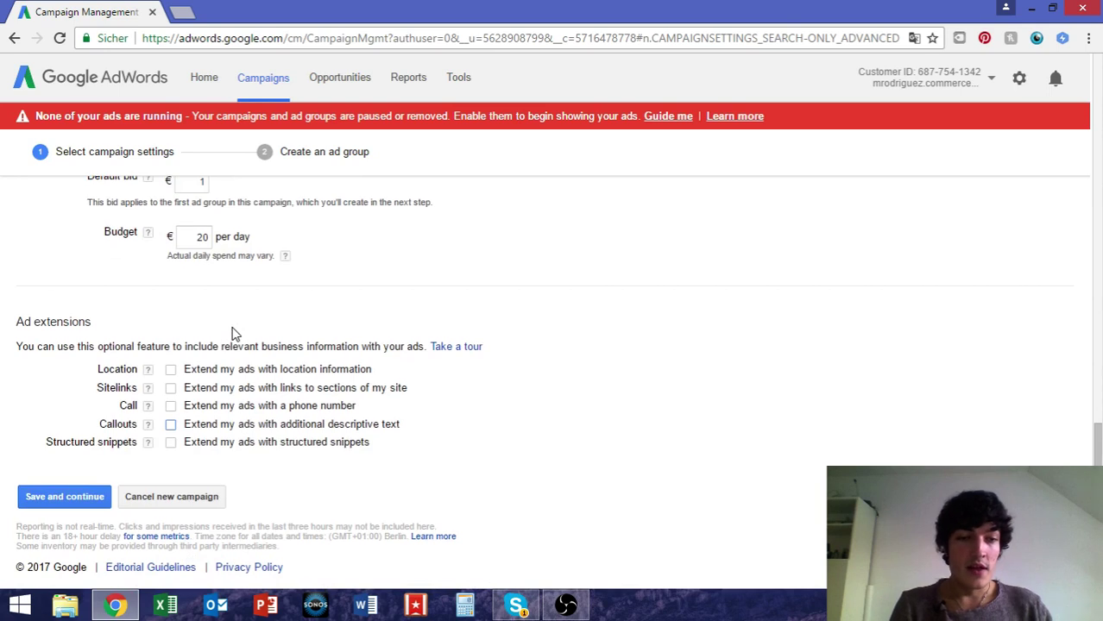
pyautogui.click(93, 502)
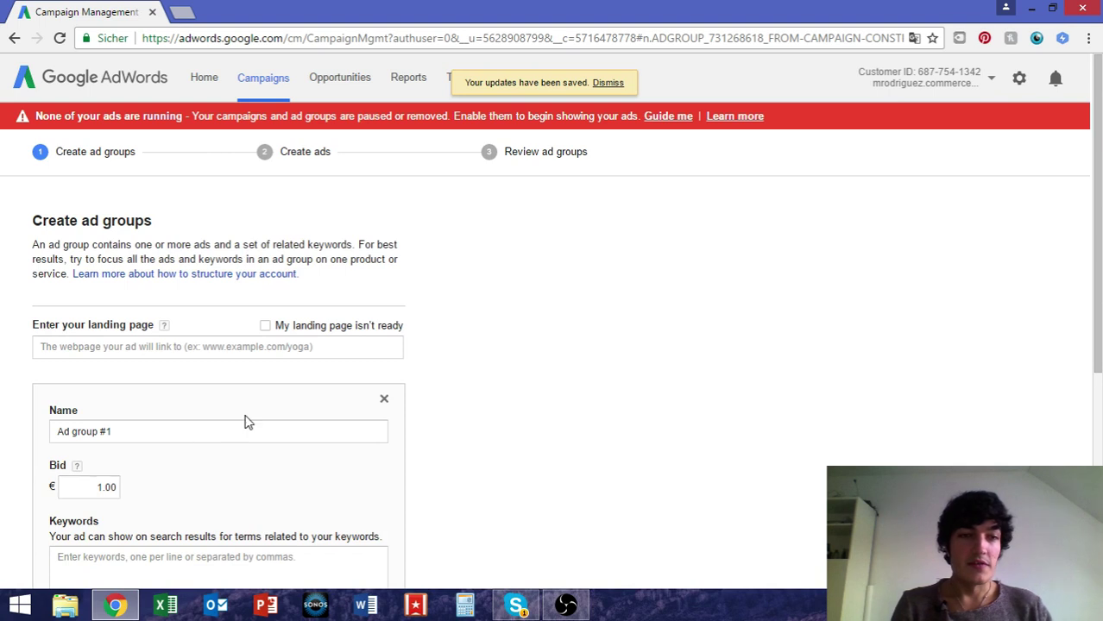
pyautogui.click(276, 356)
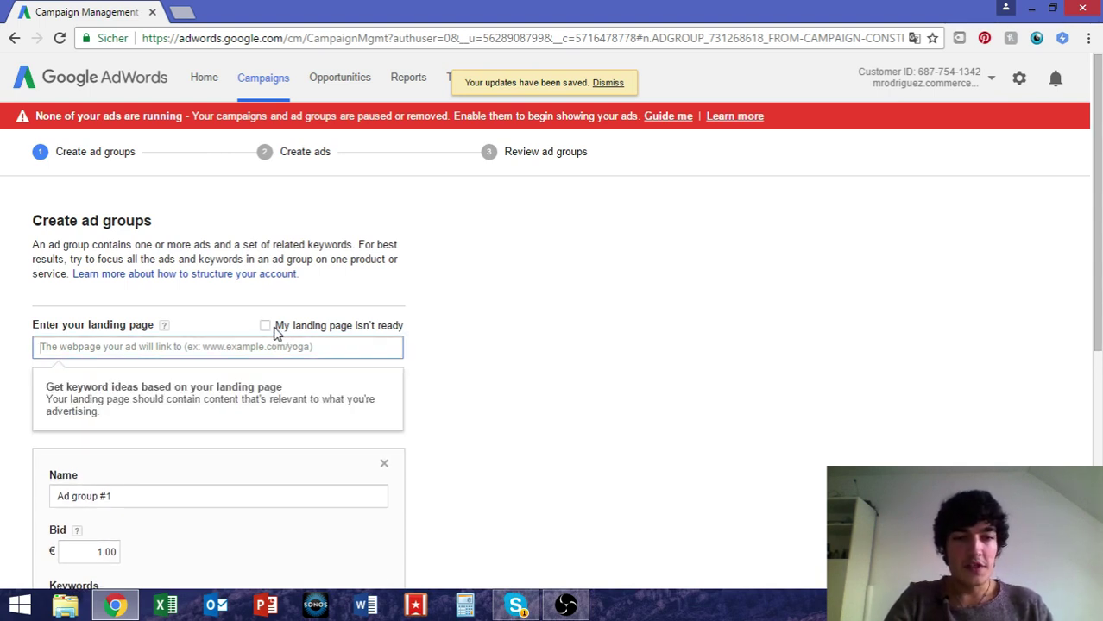
pyautogui.click(265, 326)
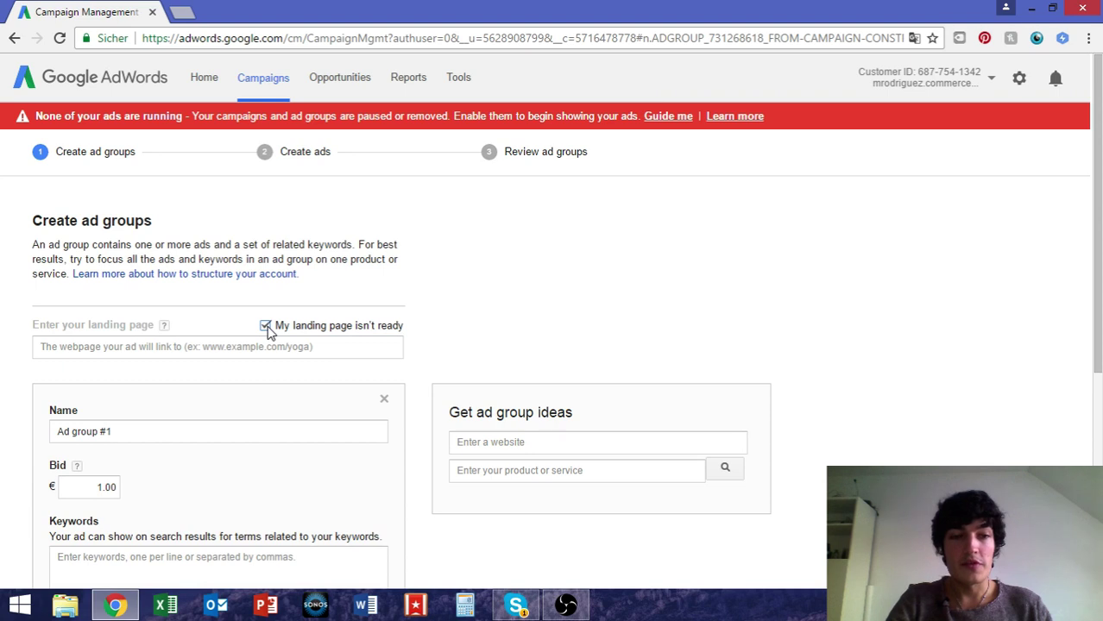
pyautogui.click(265, 326)
pyautogui.click(262, 345)
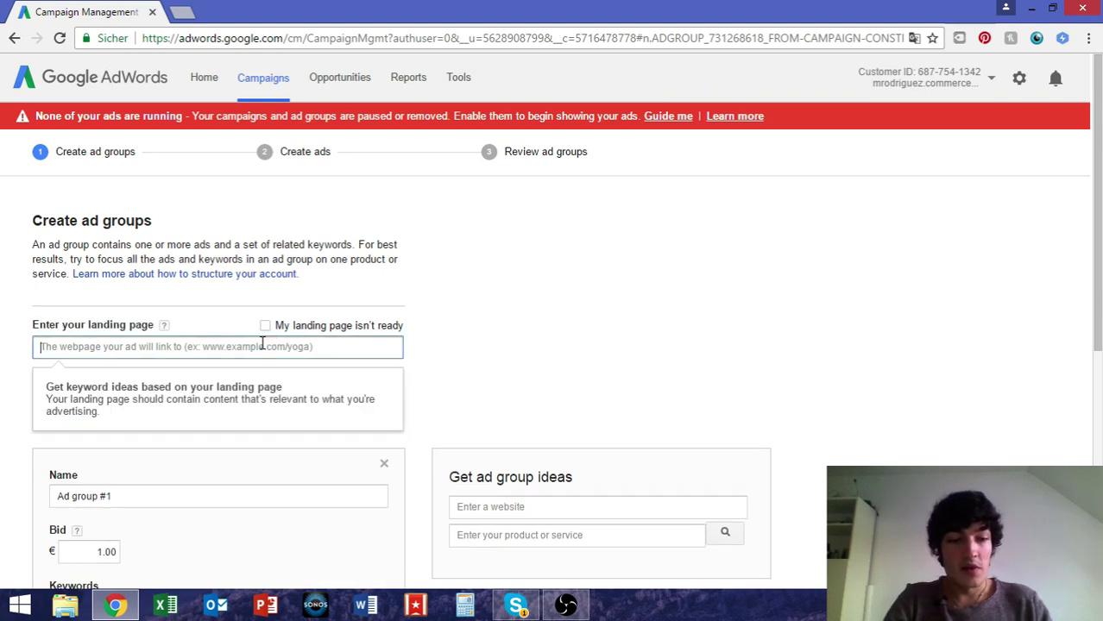
pyautogui.write('www.TimeO')
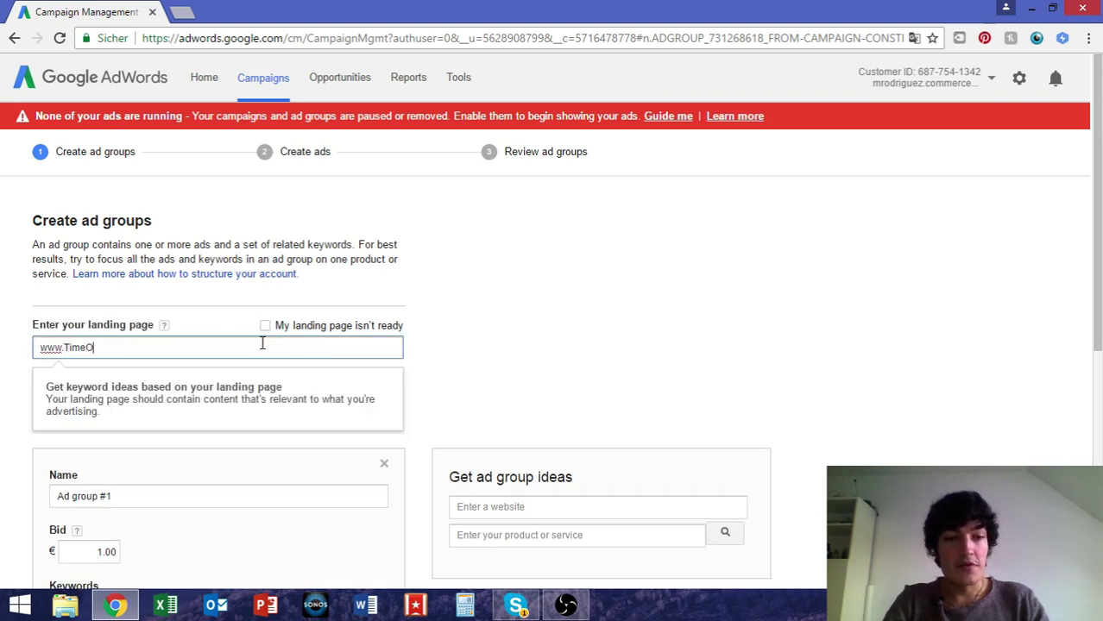
pyautogui.write('fMen.com')
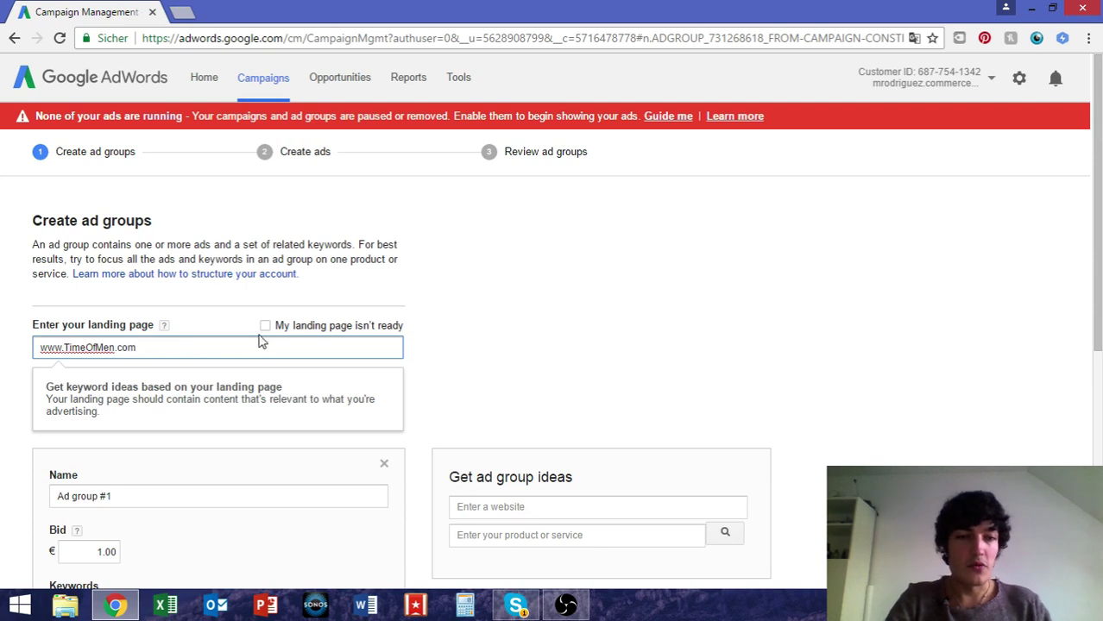
pyautogui.click(238, 324)
# Look through the ad group ideas suggested for the landing page and the keywords each idea offers.
pyautogui.scroll(-1, 239, 322)
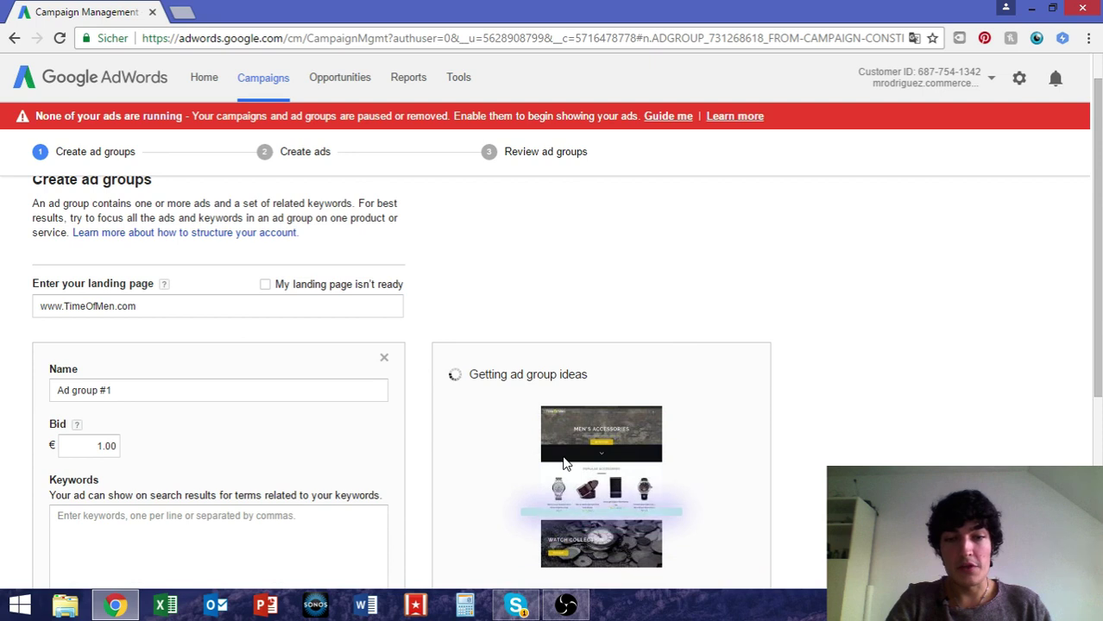
pyautogui.scroll(-1, 562, 457)
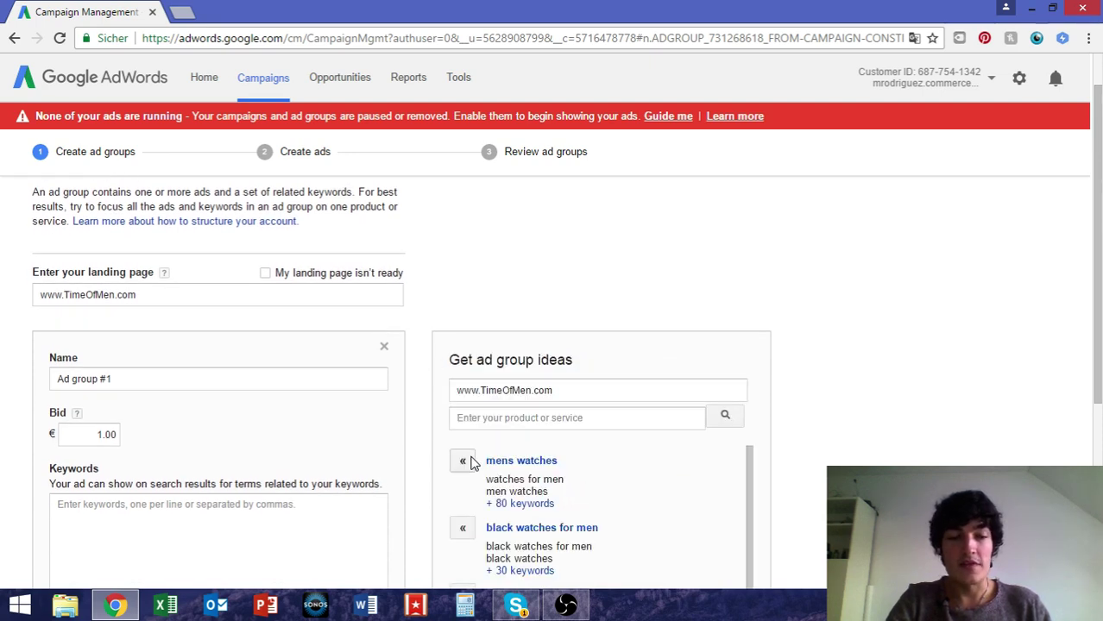
pyautogui.scroll(-1, 559, 505)
pyautogui.scroll(-2, 559, 505)
pyautogui.scroll(3, 562, 504)
pyautogui.scroll(-1, 804, 419)
pyautogui.scroll(-3, 804, 419)
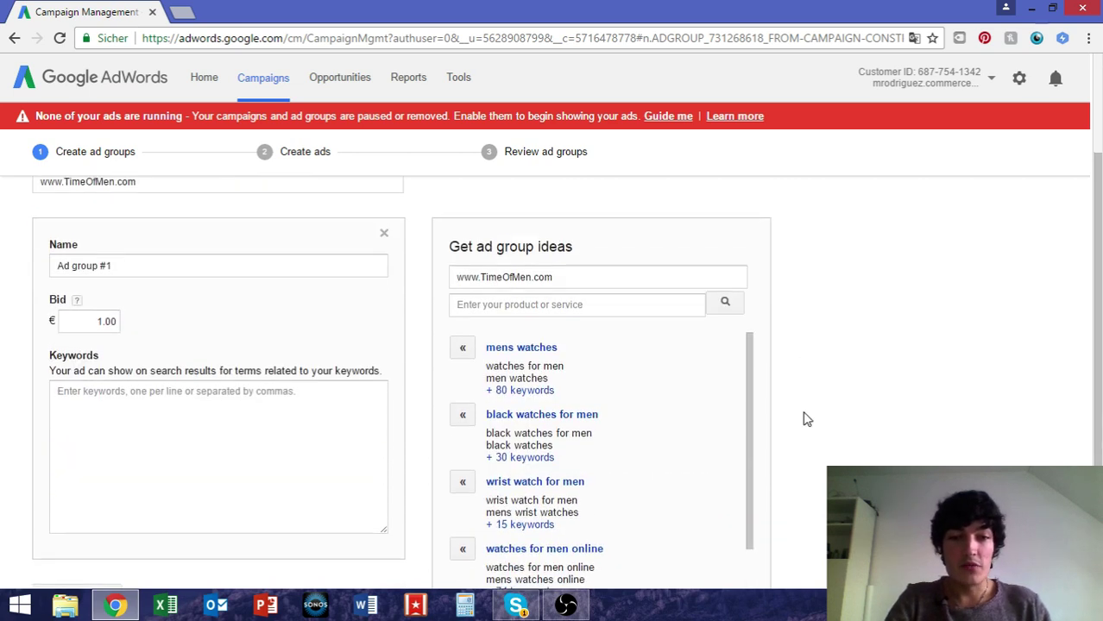
pyautogui.scroll(2, 804, 419)
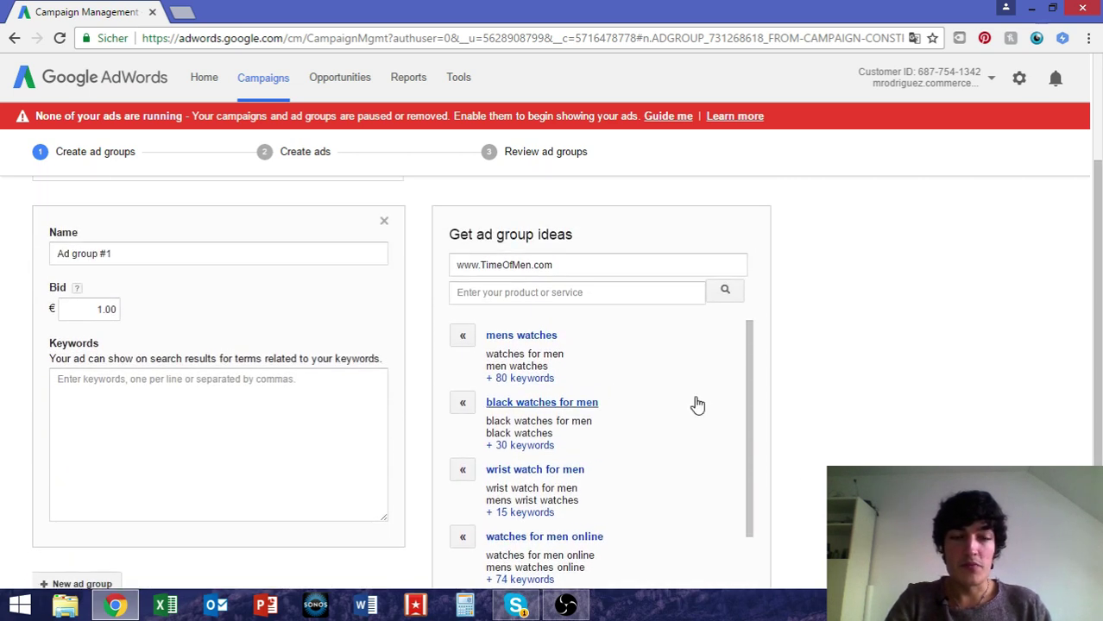
pyautogui.scroll(-3, 681, 411)
pyautogui.scroll(3, 682, 414)
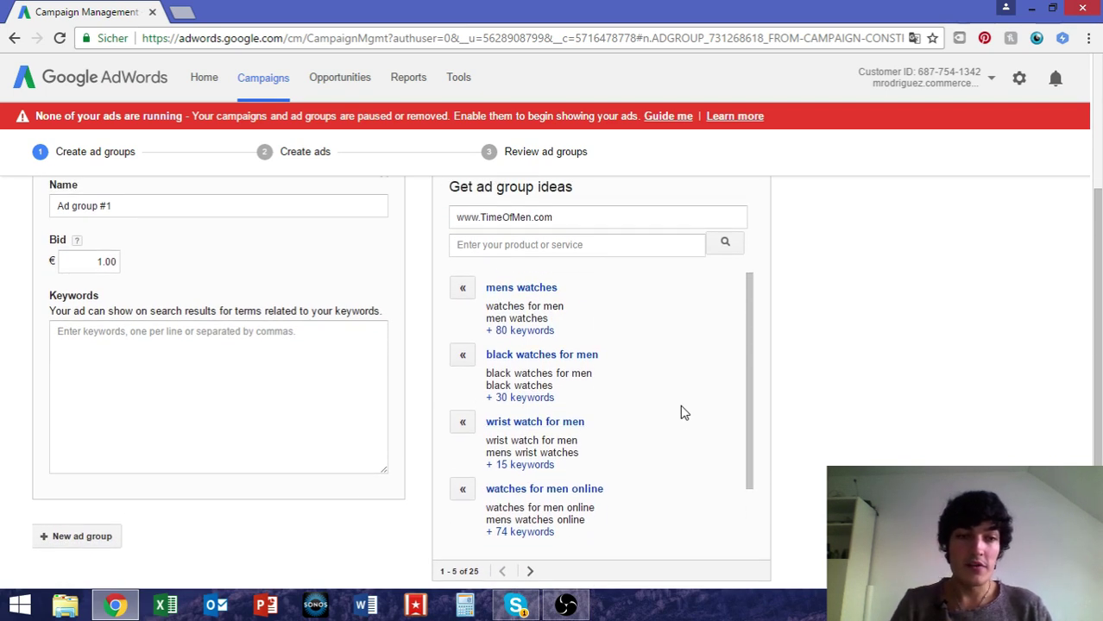
pyautogui.scroll(1, 681, 412)
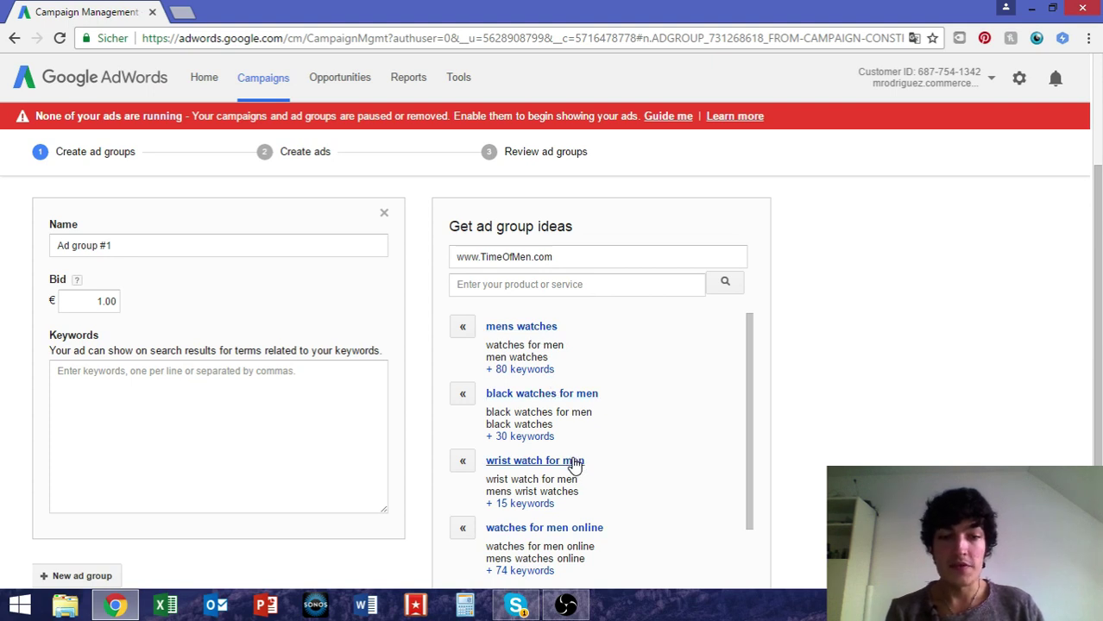
pyautogui.scroll(-3, 574, 463)
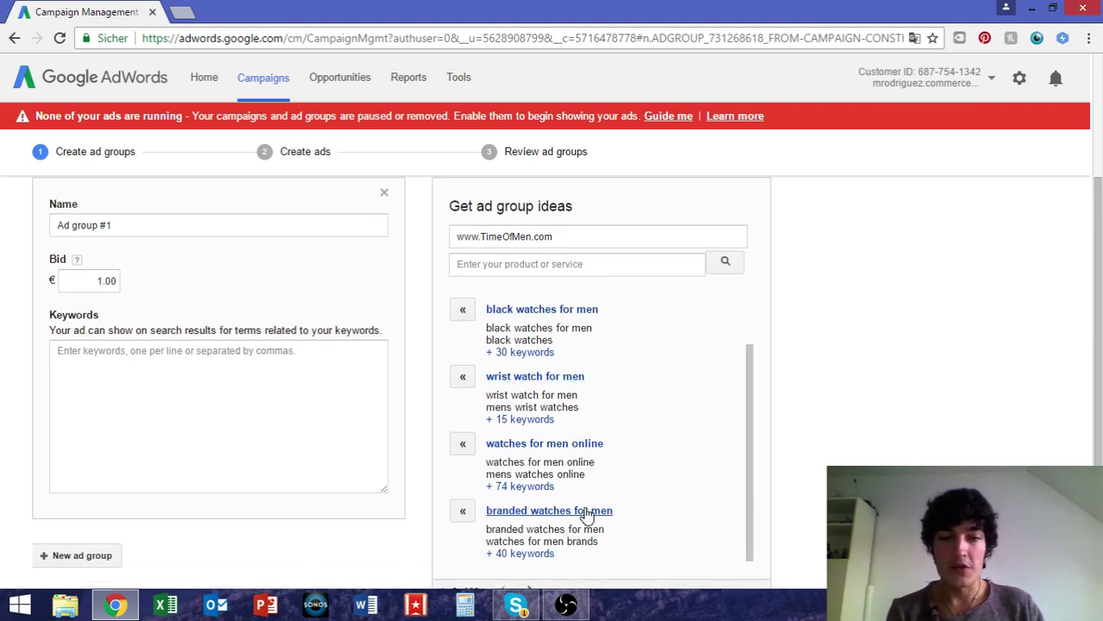
pyautogui.scroll(2, 585, 515)
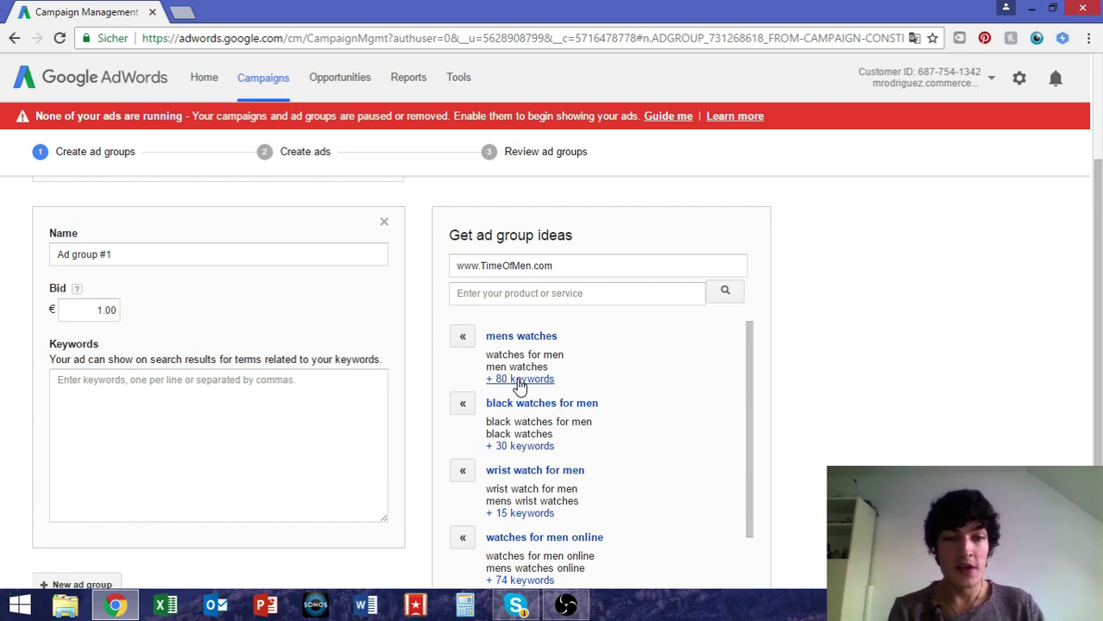
# Fill the first ad group with the suggested mens watches idea and look through its added keywords.
pyautogui.click(466, 339)
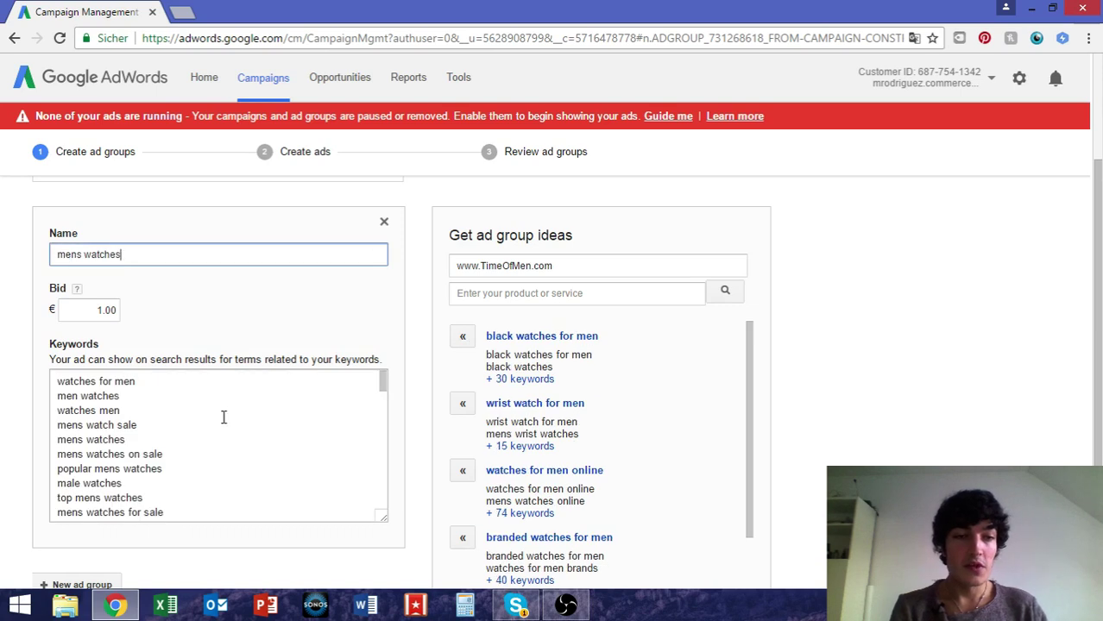
pyautogui.scroll(-10, 176, 420)
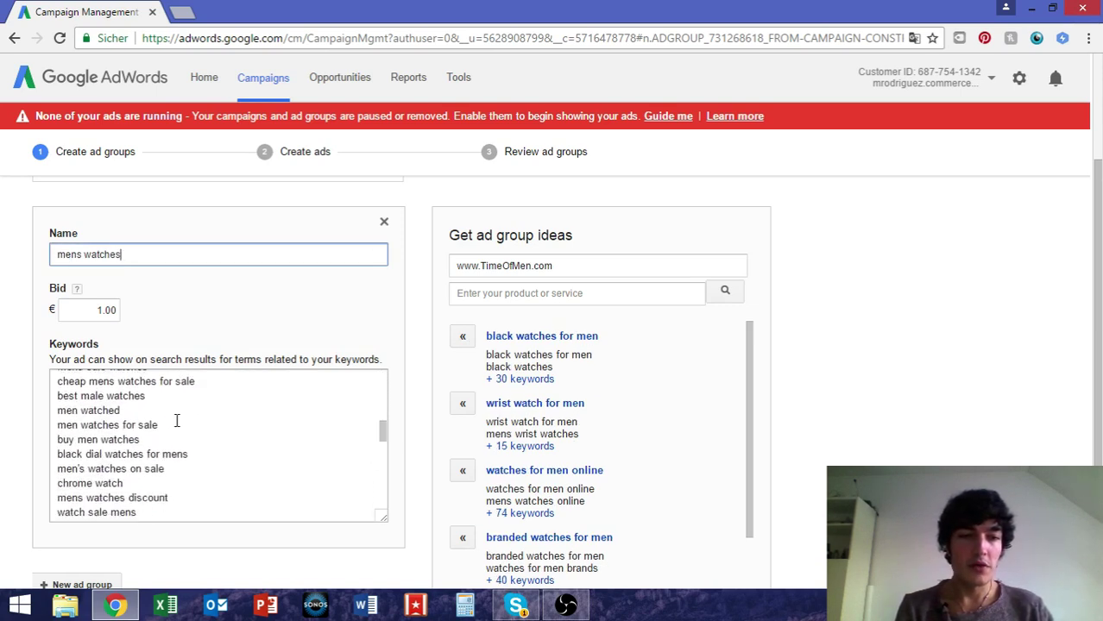
pyautogui.scroll(-6, 176, 421)
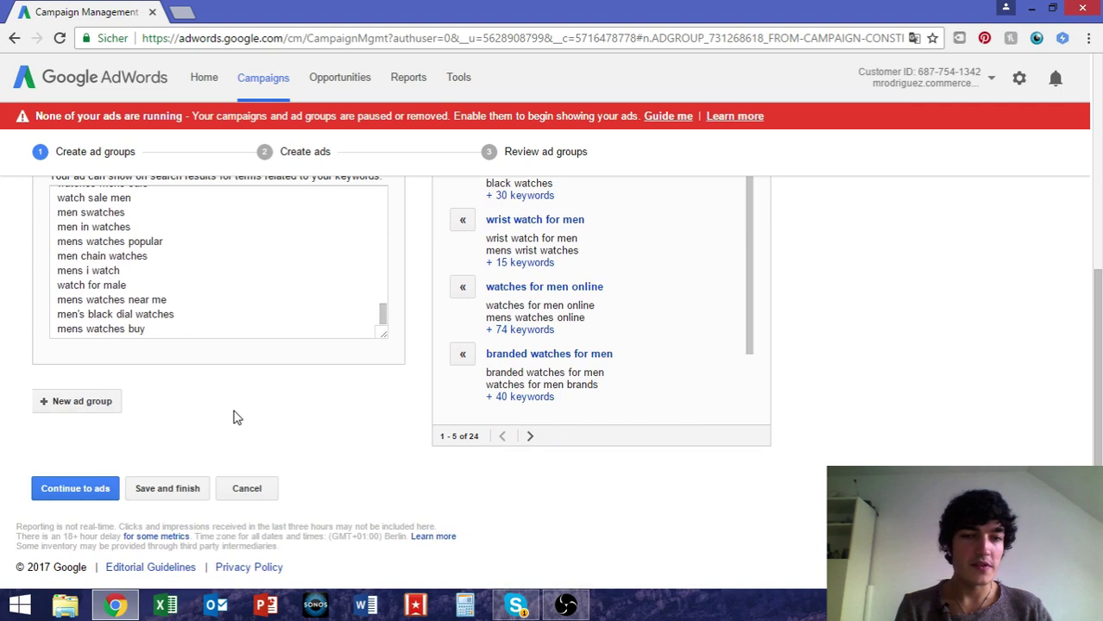
pyautogui.scroll(3, 233, 418)
pyautogui.scroll(5, 232, 450)
pyautogui.scroll(8, 232, 450)
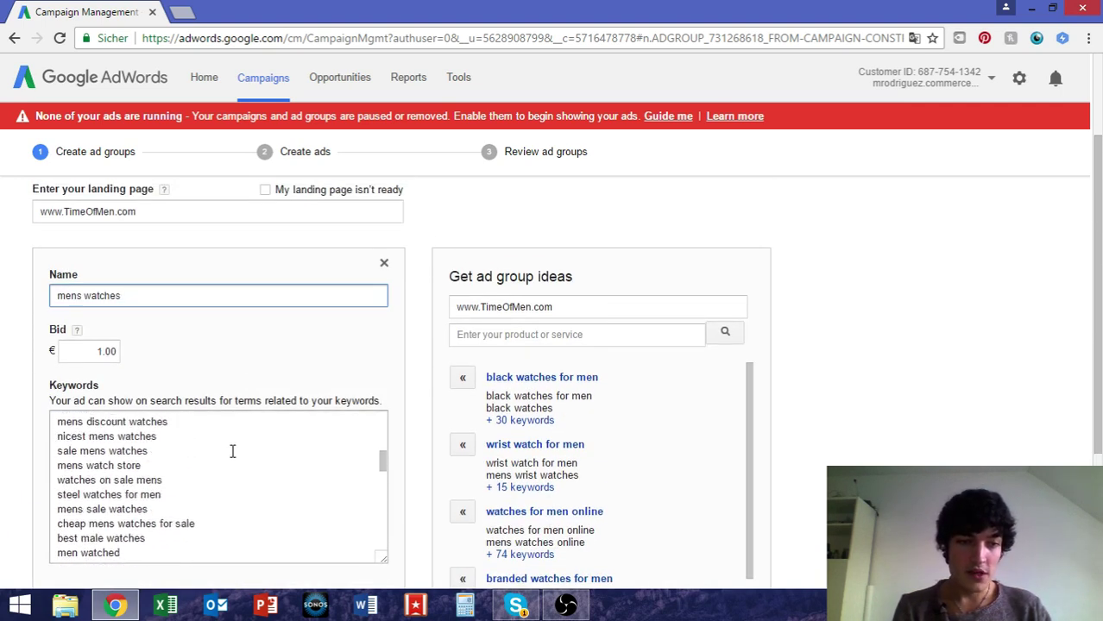
pyautogui.scroll(10, 232, 450)
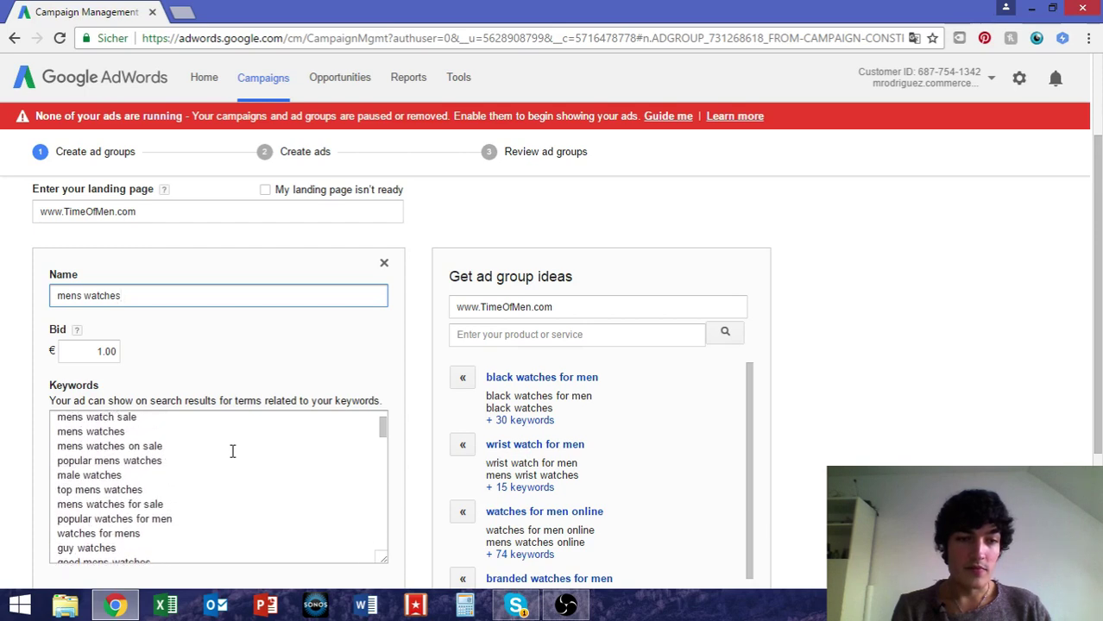
pyautogui.scroll(3, 232, 450)
pyautogui.scroll(-3, 5, 445)
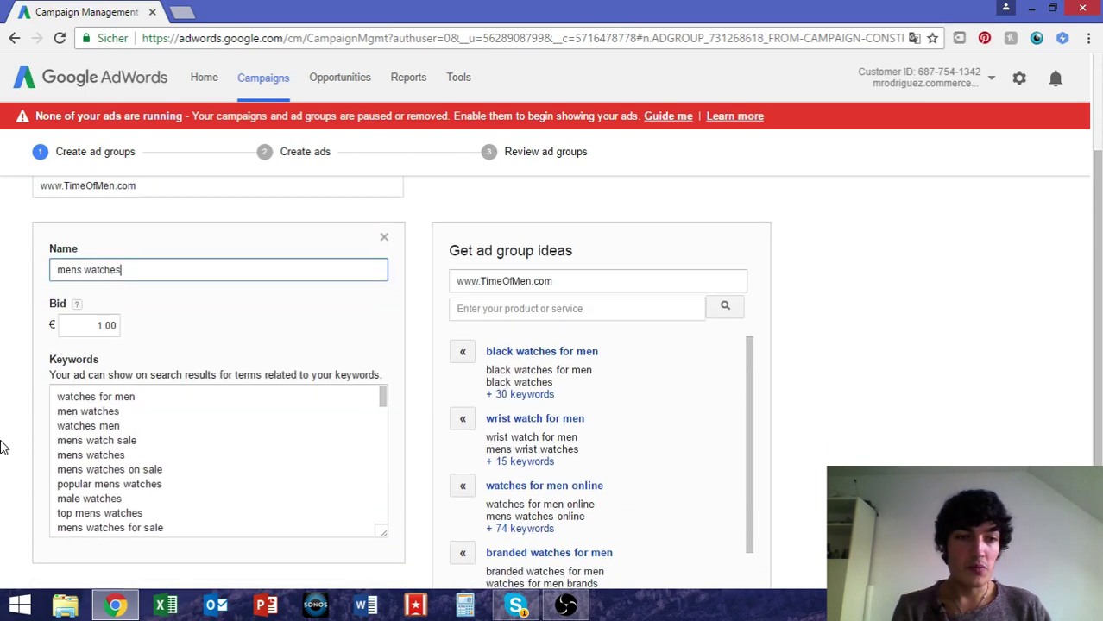
# Highlight the men watches to mens watches entries in the keyword list and examine the remaining keyword variations.
pyautogui.moveTo(58, 406); pyautogui.dragTo(154, 449)
pyautogui.scroll(-2, 154, 450)
pyautogui.scroll(-2, 10, 448)
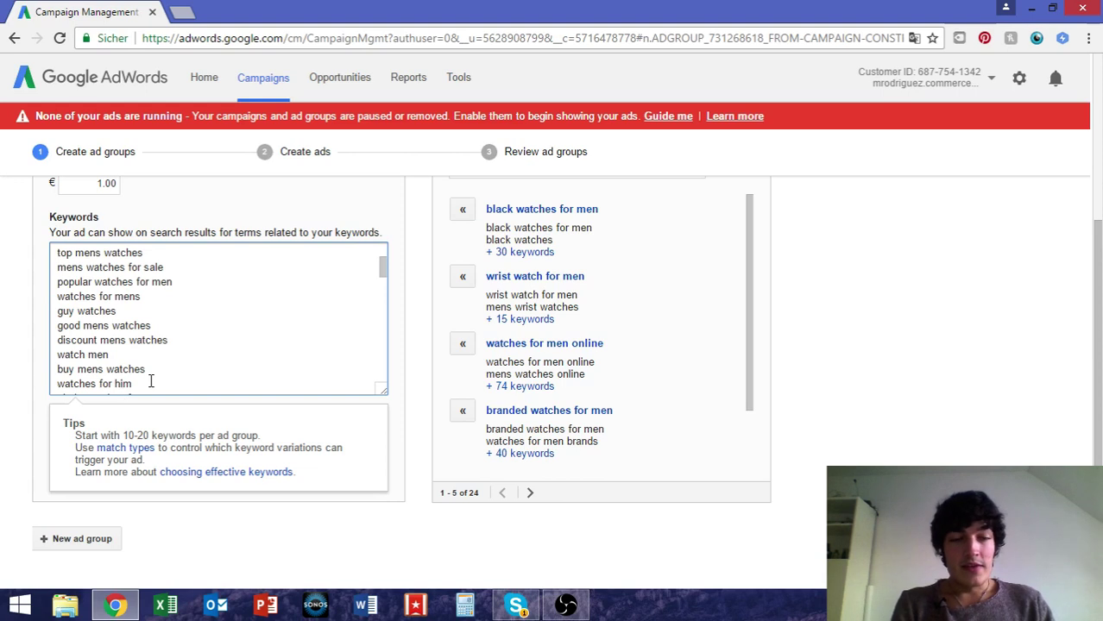
pyautogui.scroll(-3, 150, 381)
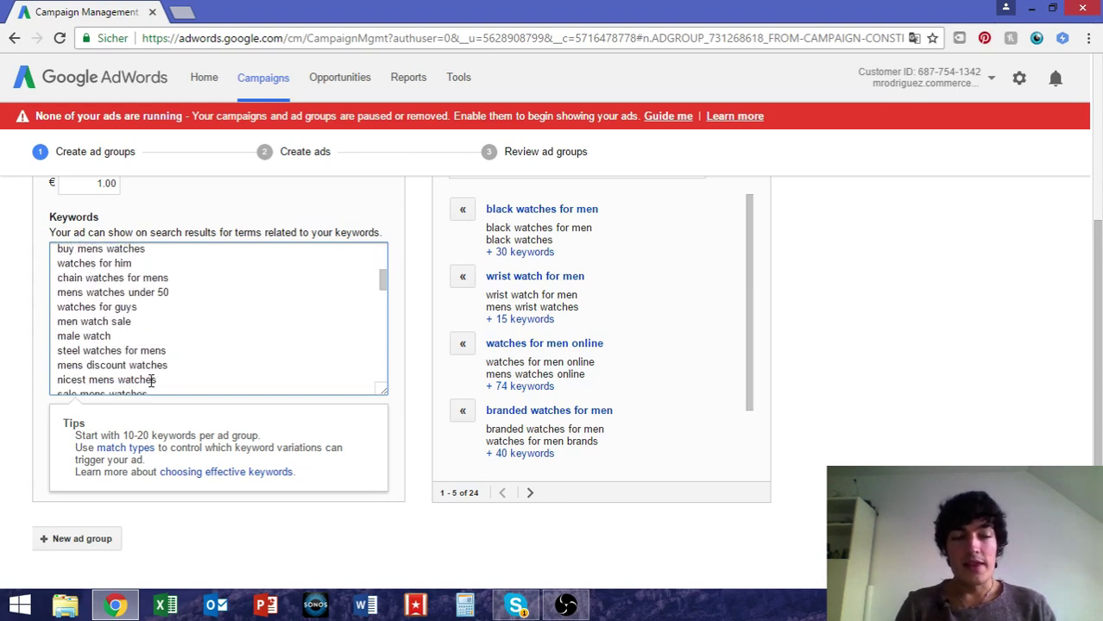
pyautogui.scroll(5, 150, 380)
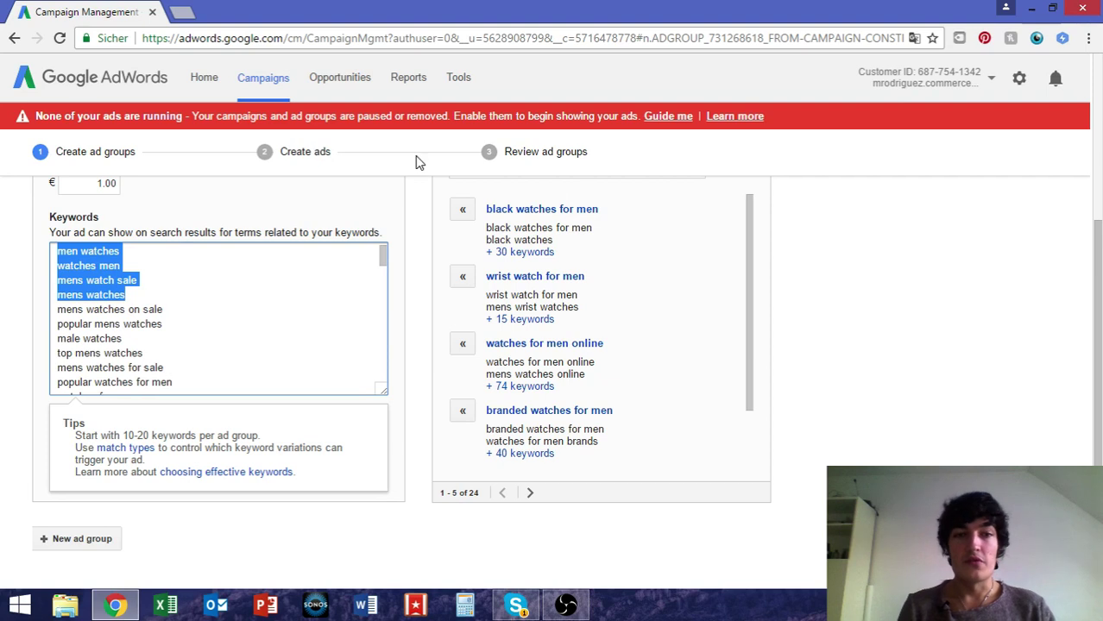
pyautogui.press('Left')
pyautogui.write('watches for men')
pyautogui.scroll(1, 246, 281)
pyautogui.scroll(-6, 86, 315)
pyautogui.scroll(-2, 26, 325)
pyautogui.scroll(10, 25, 324)
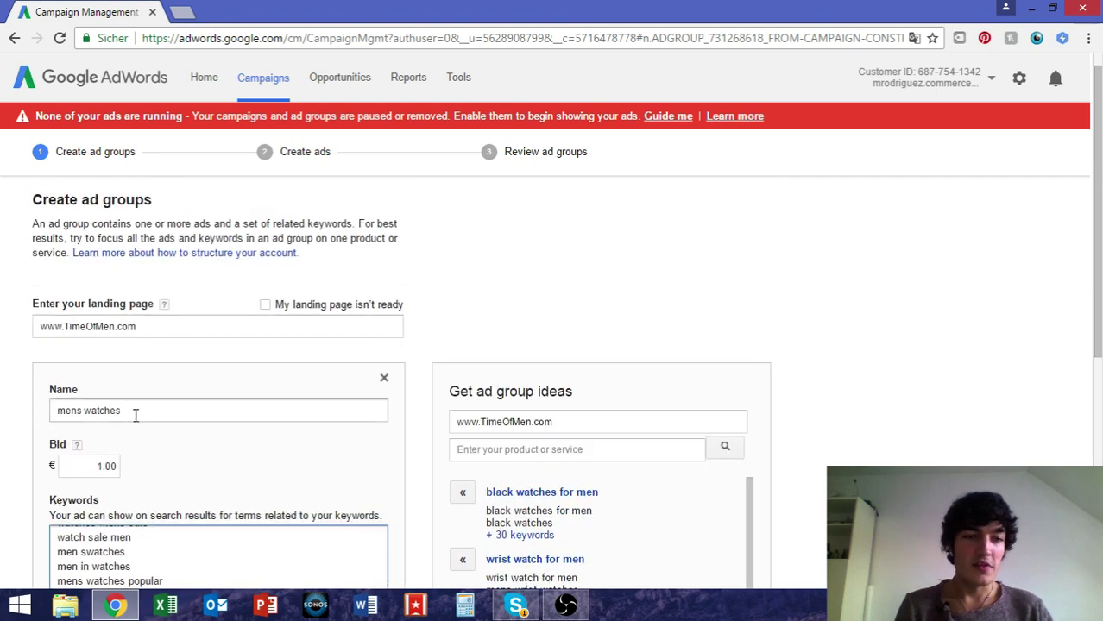
# Rename the ad group Mens Watches and check its bid.
pyautogui.moveTo(135, 411); pyautogui.dragTo(3, 394)
pyautogui.write('Mens Watches')
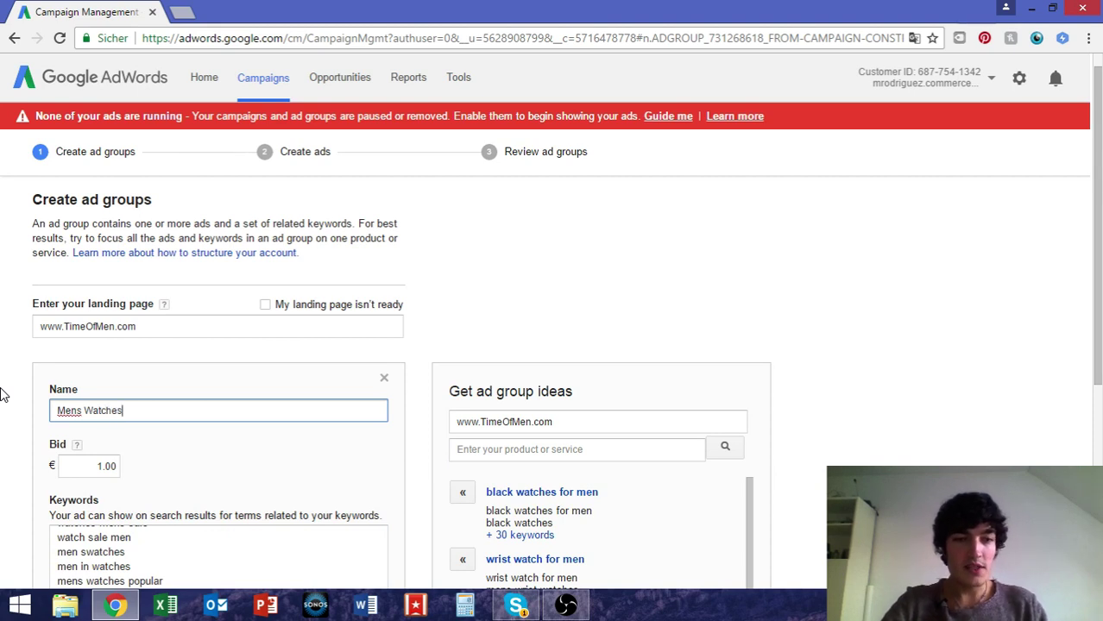
pyautogui.scroll(-2, 3, 394)
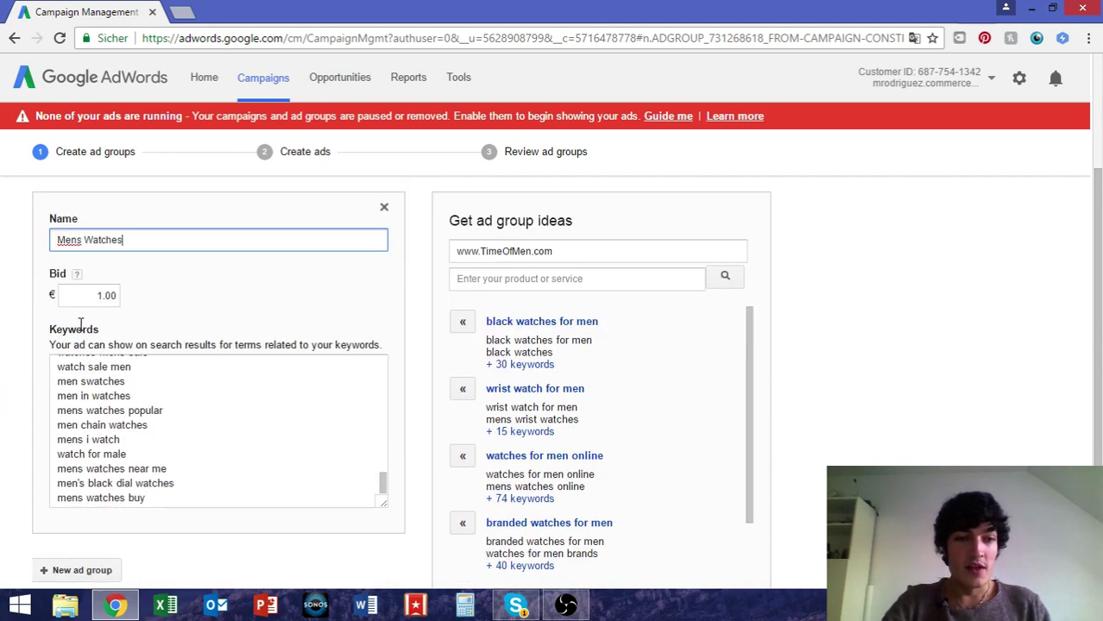
pyautogui.moveTo(79, 303); pyautogui.dragTo(135, 300)
pyautogui.click(134, 301)
# Examine the lower part of the Mens Watches keyword list and the keyword tips.
pyautogui.scroll(-2, 134, 300)
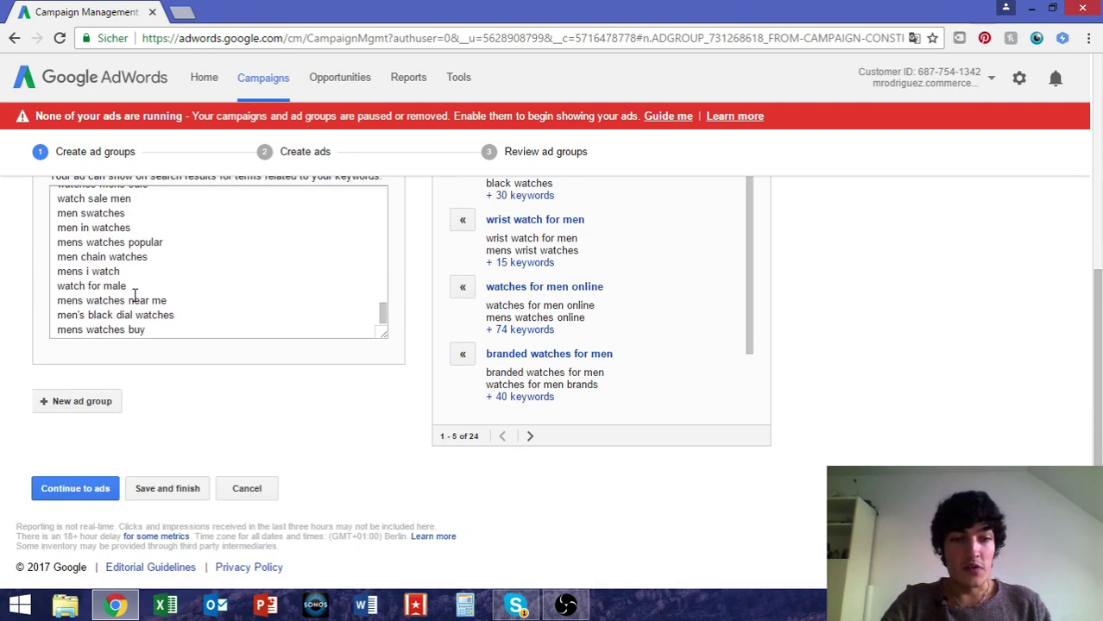
pyautogui.scroll(5, 134, 296)
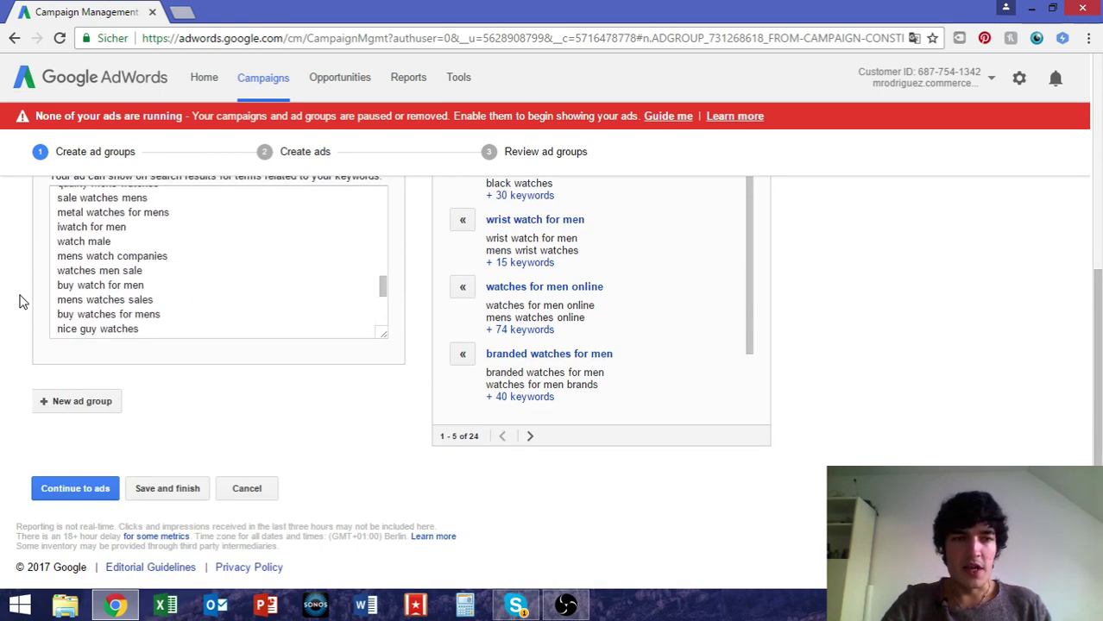
pyautogui.scroll(2, 21, 299)
pyautogui.scroll(-5, 227, 403)
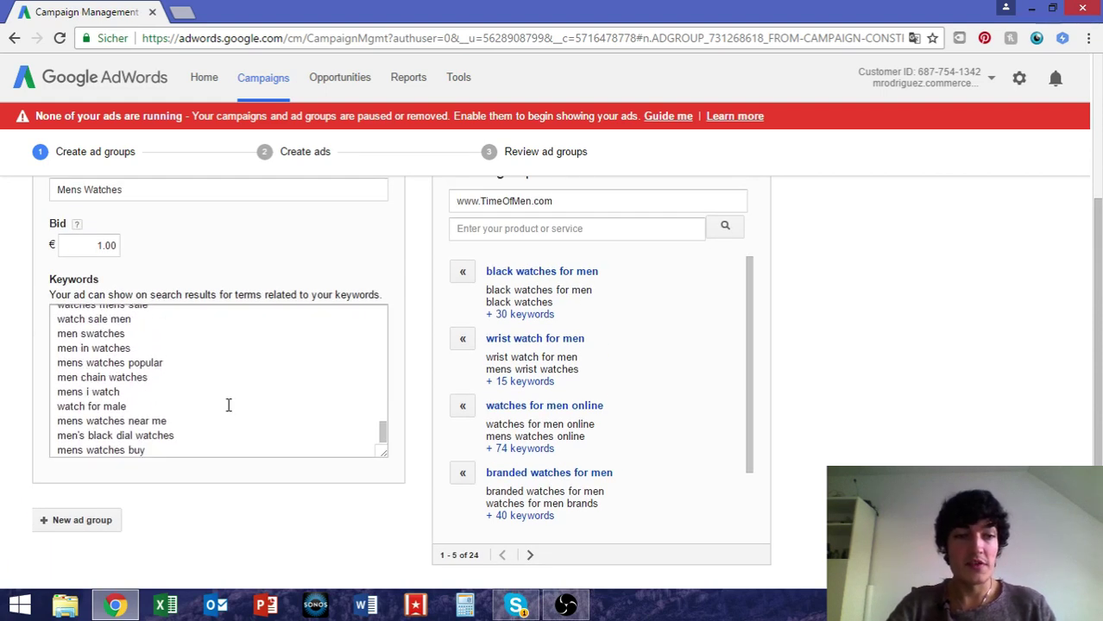
pyautogui.scroll(1, 229, 405)
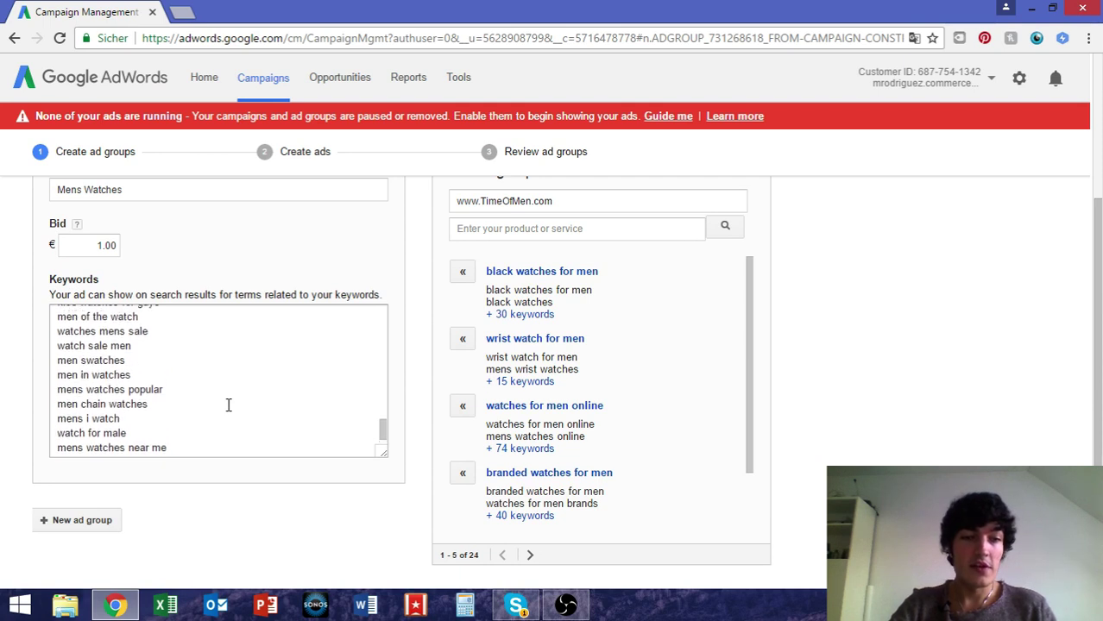
pyautogui.scroll(-1, 228, 405)
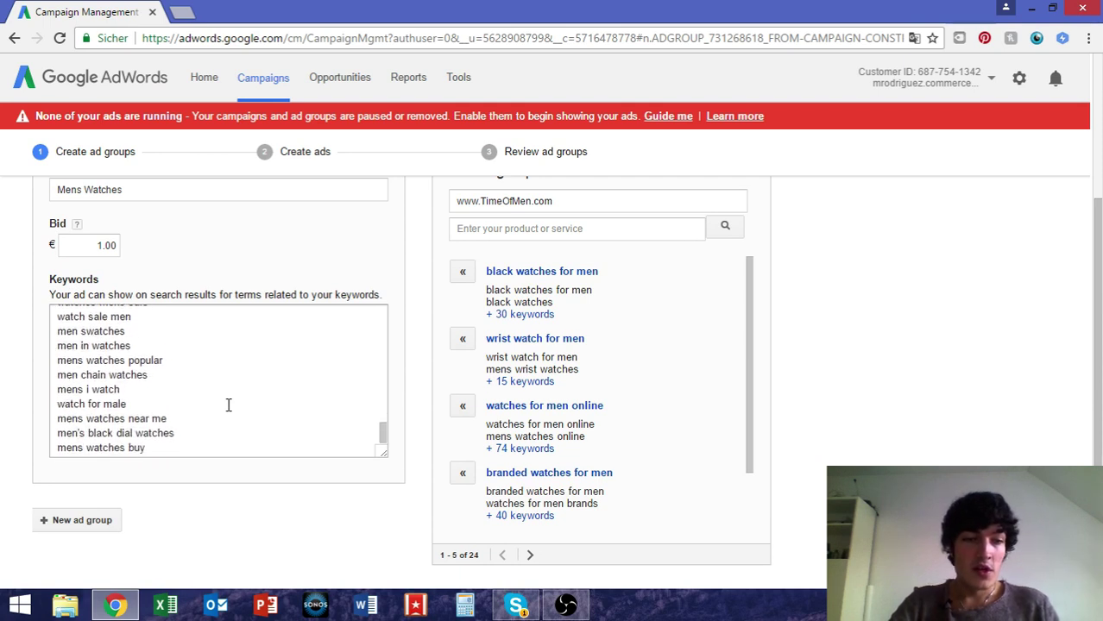
pyautogui.click(174, 360)
pyautogui.scroll(-3, 174, 360)
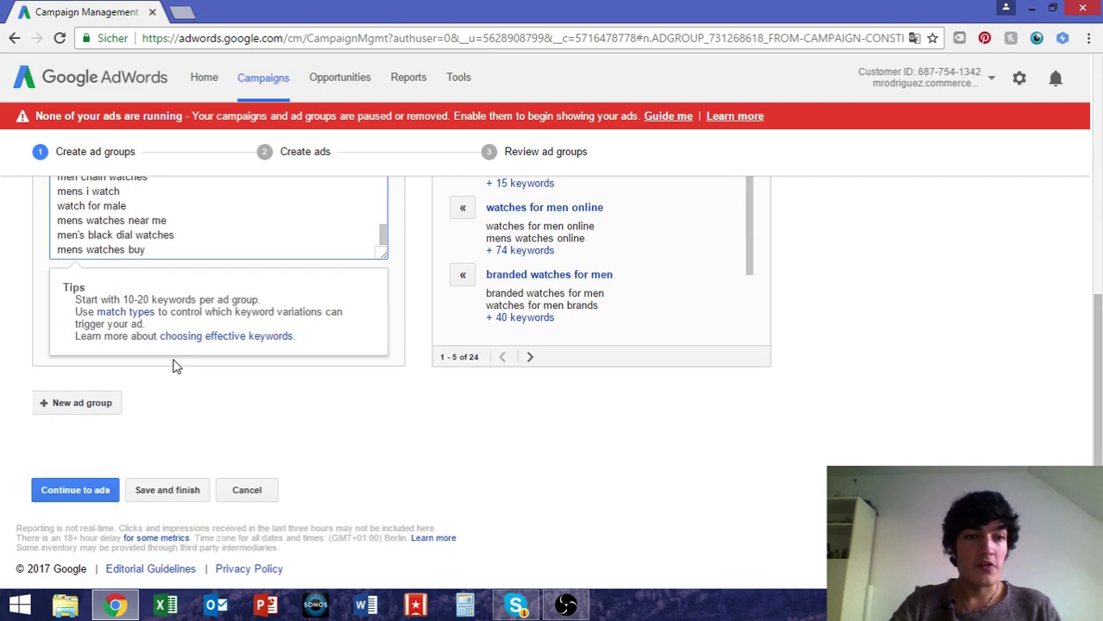
pyautogui.scroll(3, 173, 360)
# Highlight the keyword nice cheap watches for guys, single out its word nice, and compare it with the neighbouring keywords.
pyautogui.scroll(1, 173, 359)
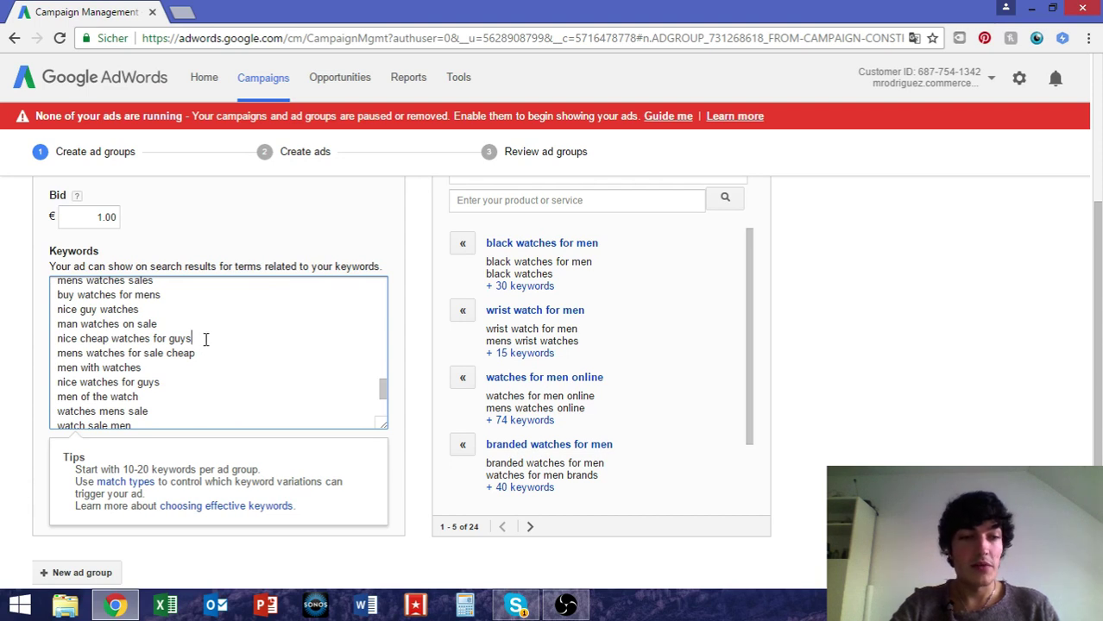
pyautogui.moveTo(206, 339); pyautogui.dragTo(57, 340)
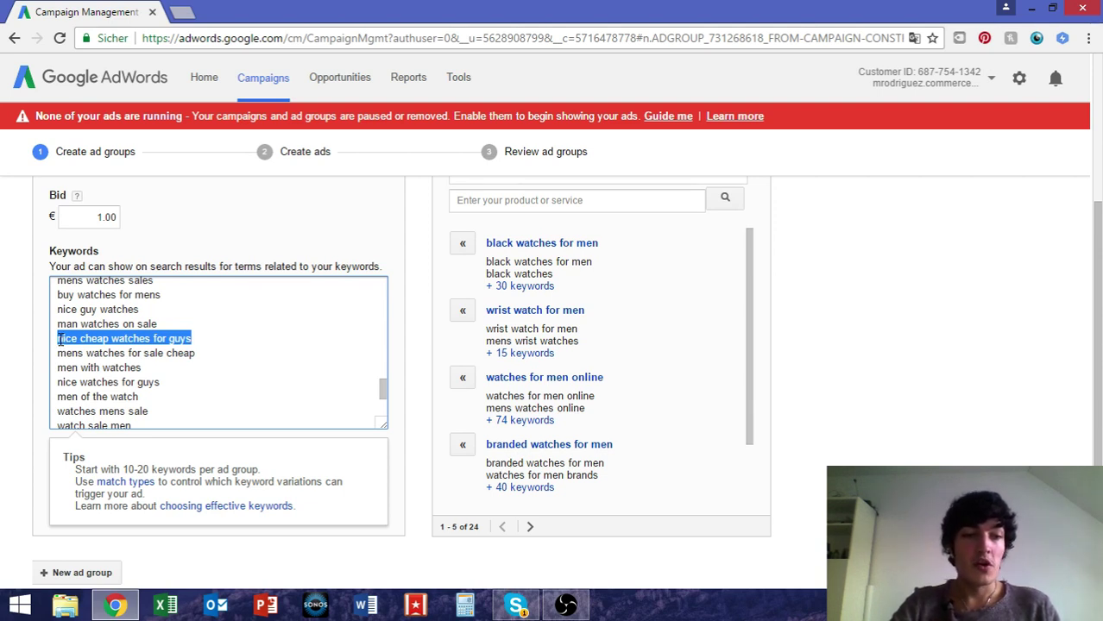
pyautogui.doubleClick(61, 339)
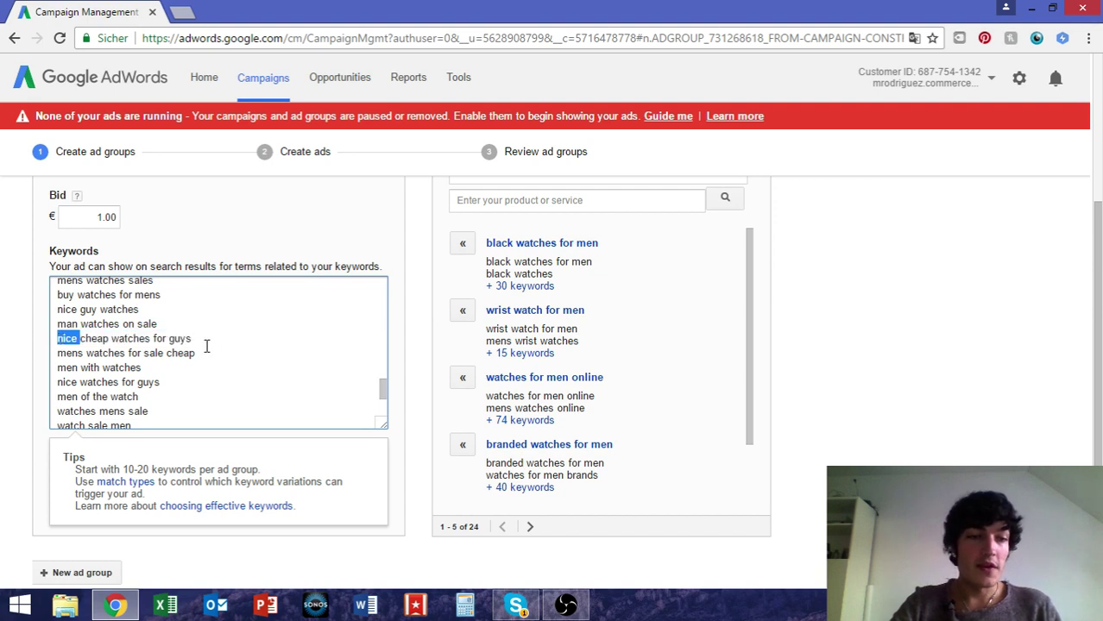
pyautogui.scroll(5, 126, 356)
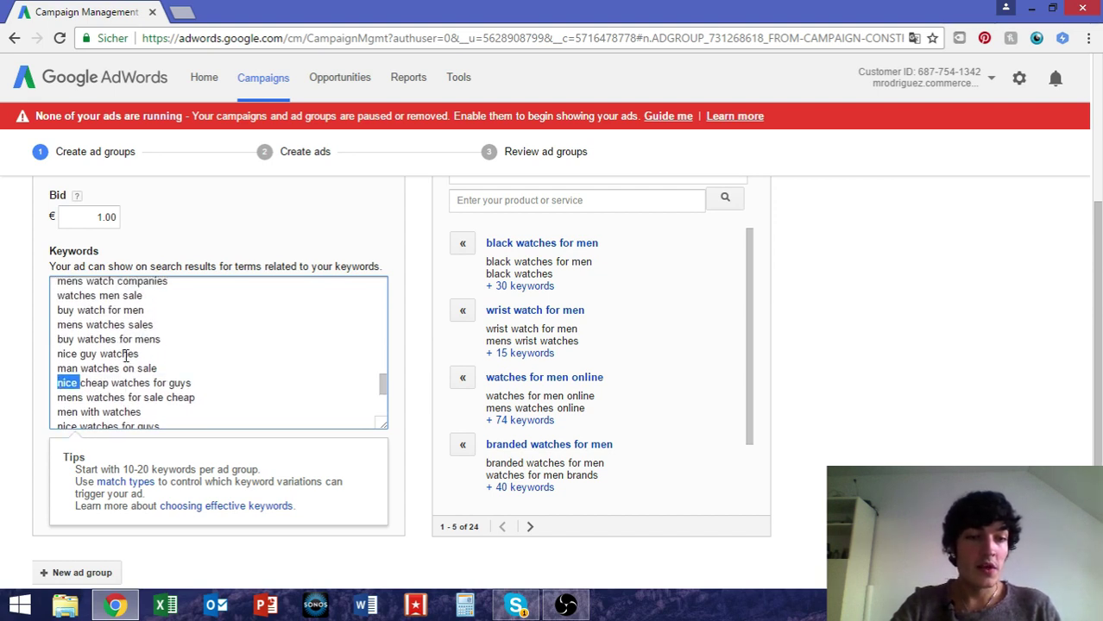
# Examine the keyword variations throughout the Mens Watches list, from the general terms to the sale, discount and style entries.
pyautogui.scroll(4, 126, 356)
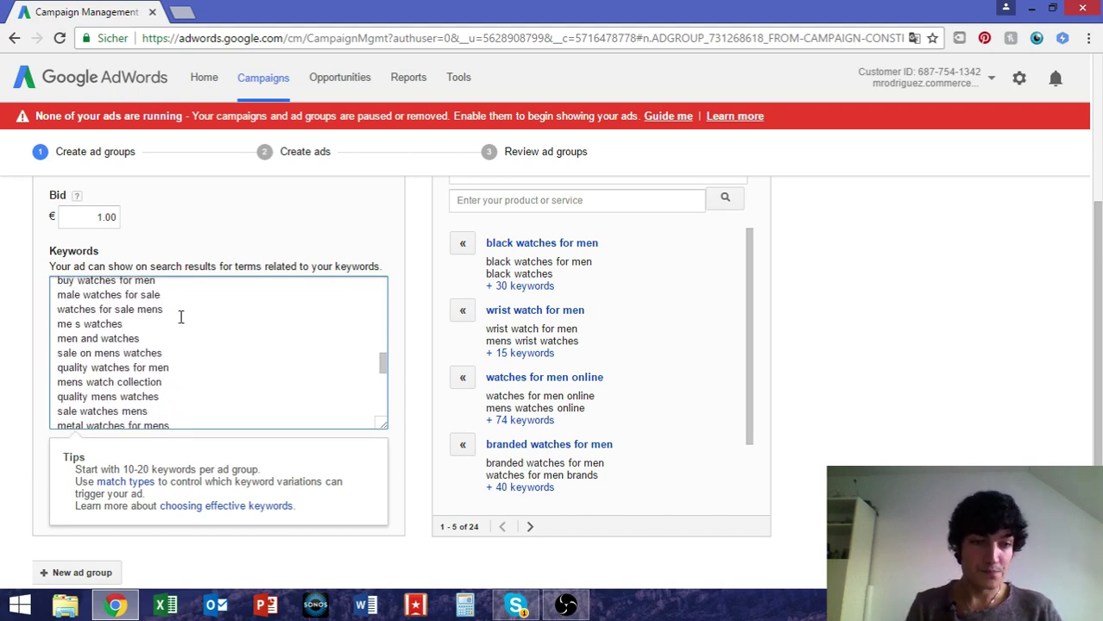
pyautogui.scroll(1, 180, 316)
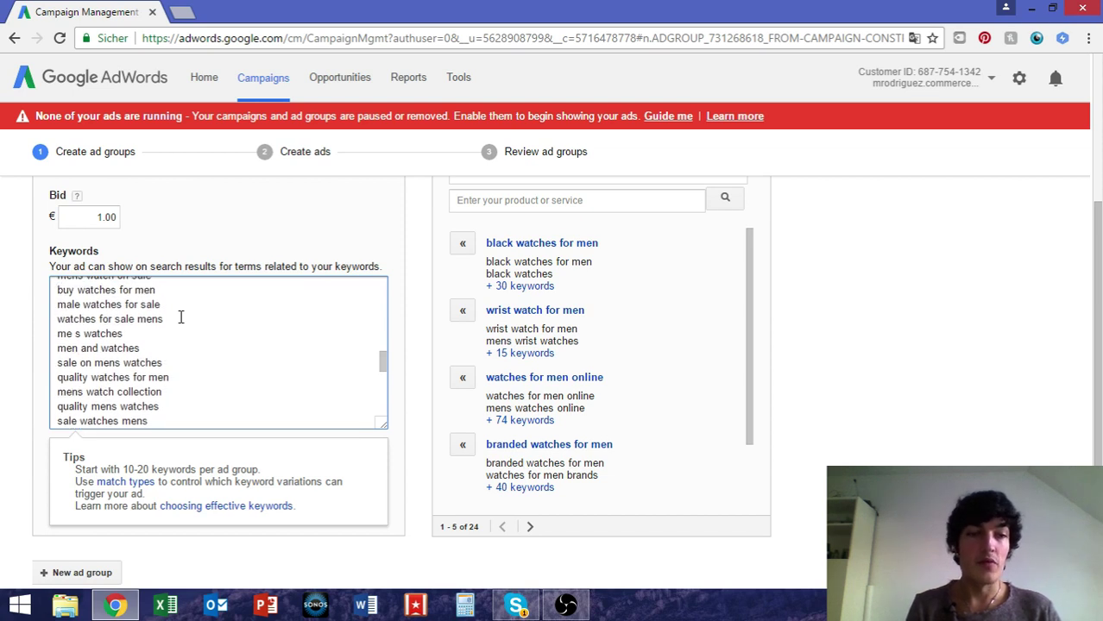
pyautogui.scroll(4, 181, 317)
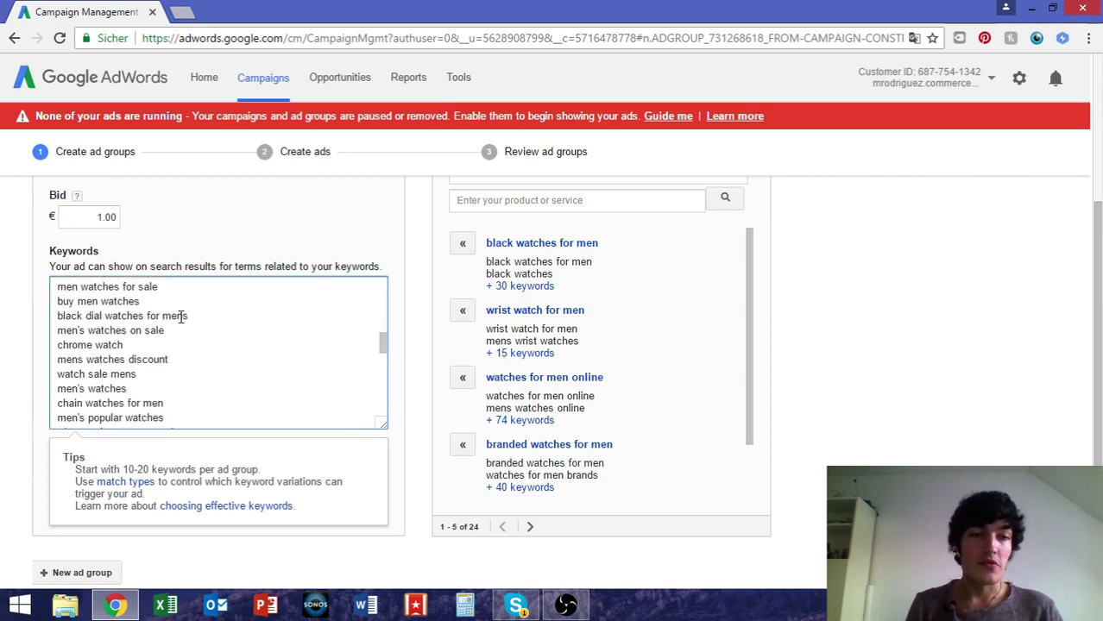
pyautogui.scroll(-4, 180, 316)
pyautogui.scroll(4, 180, 319)
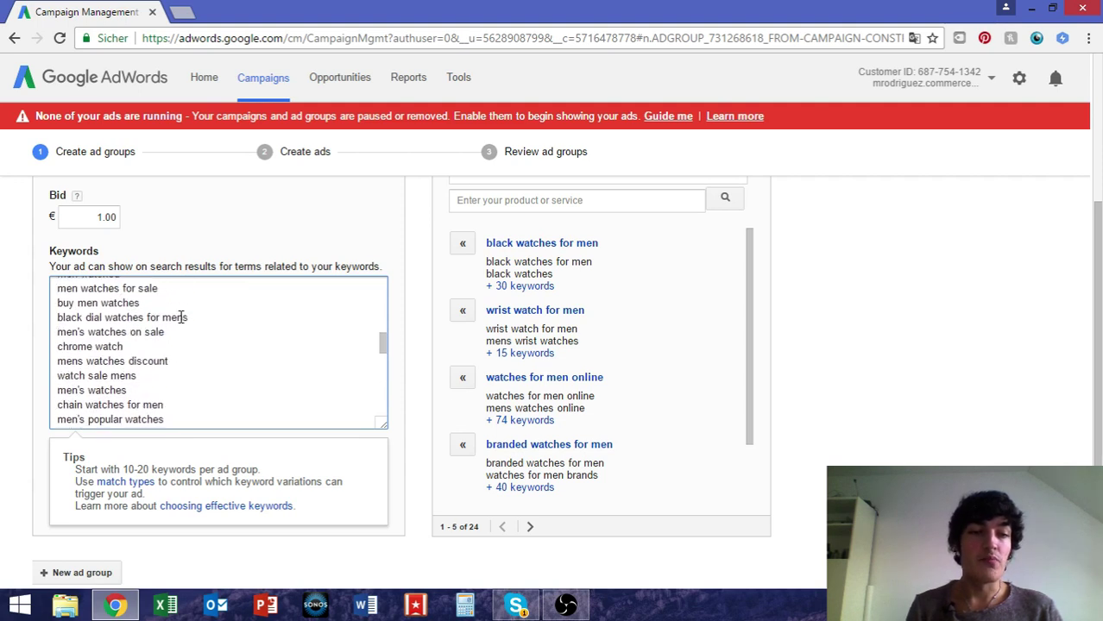
pyautogui.scroll(-2, 181, 316)
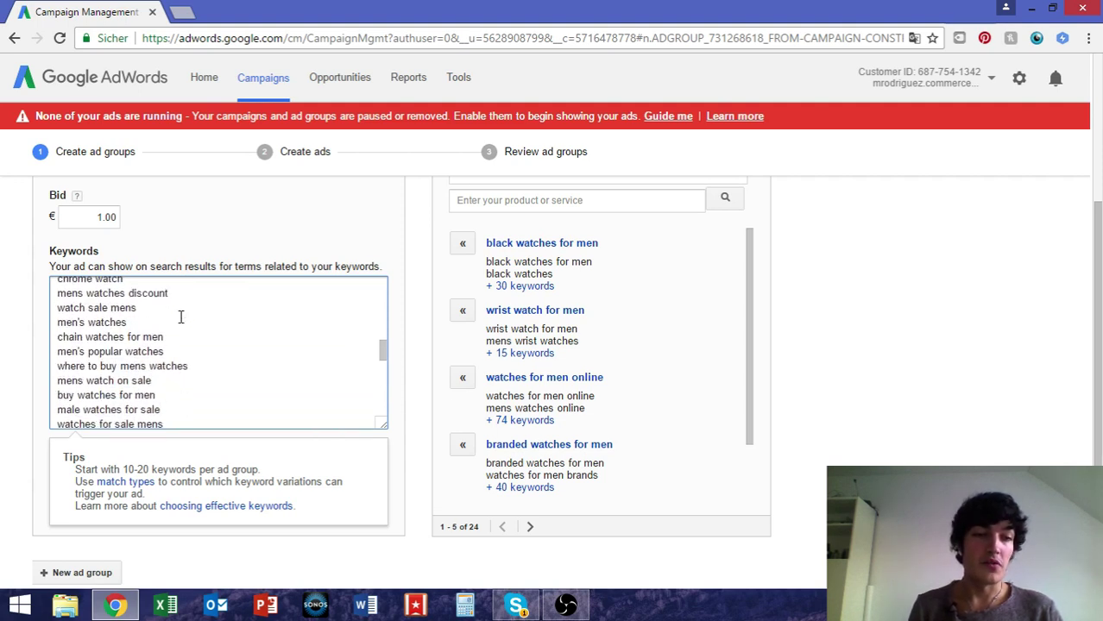
pyautogui.scroll(6, 180, 316)
pyautogui.scroll(-3, 184, 389)
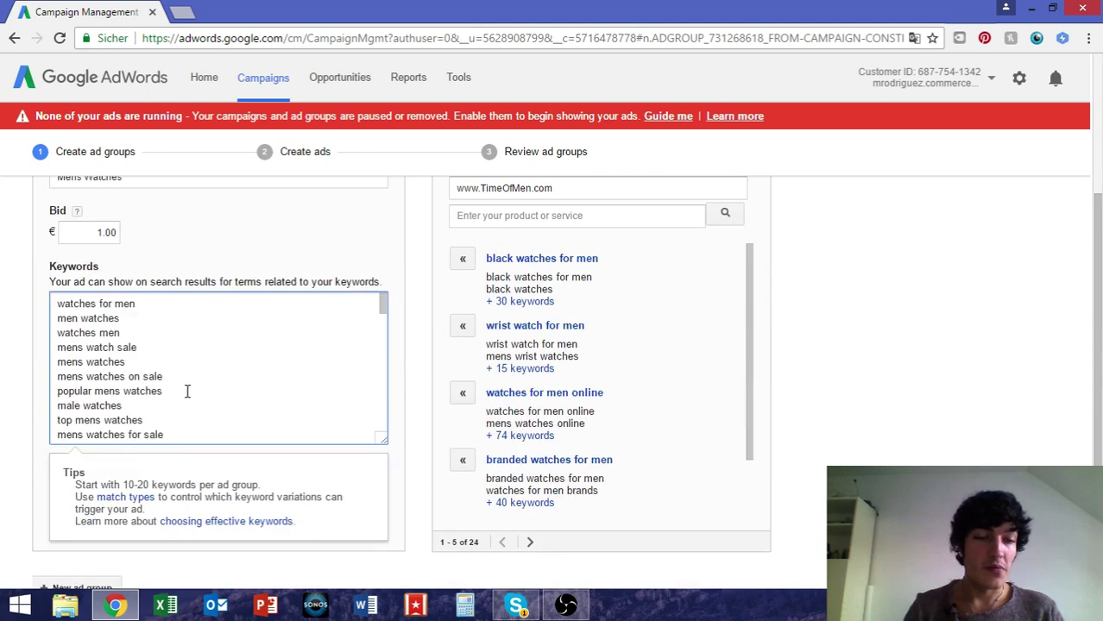
pyautogui.scroll(-10, 186, 391)
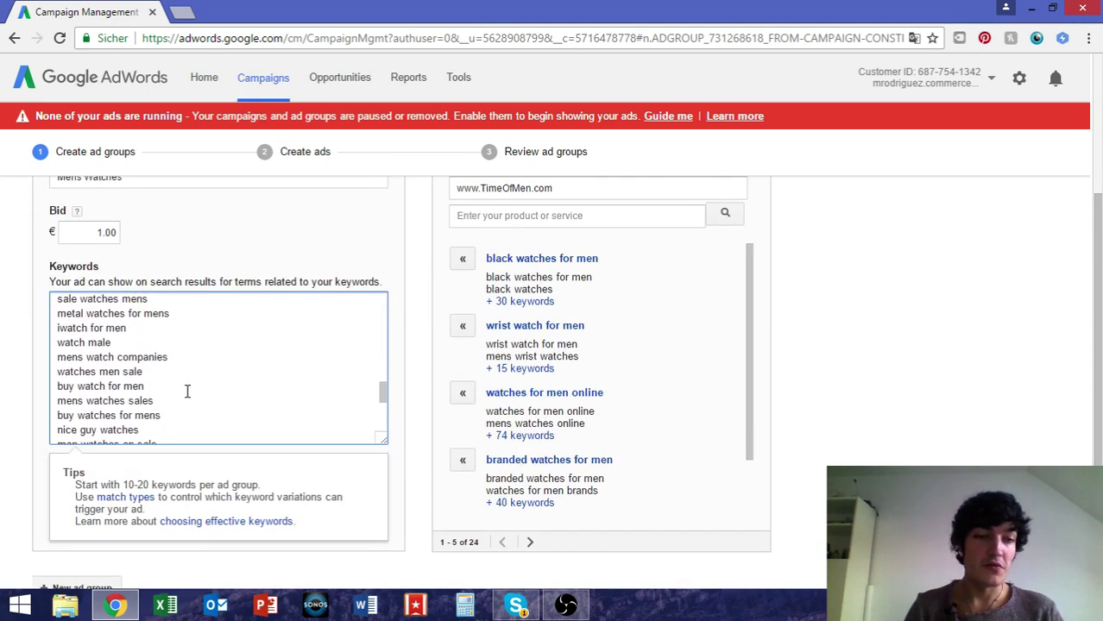
pyautogui.scroll(-3, 187, 391)
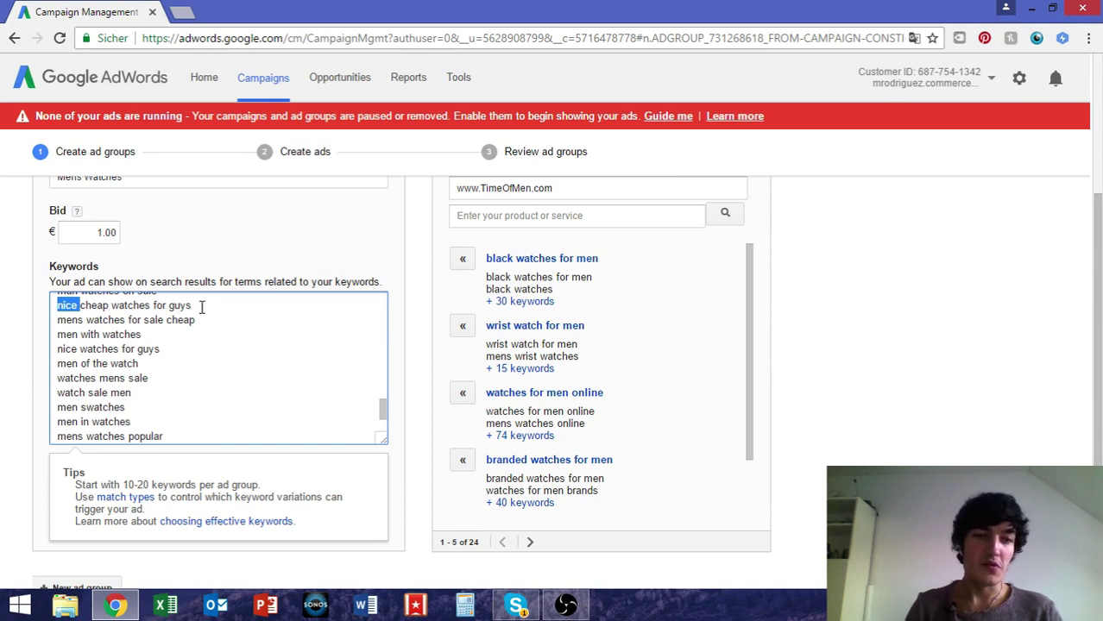
# Highlight the whole keyword nice cheap watches for guys and compare it with the keywords at the start of the list.
pyautogui.moveTo(195, 313); pyautogui.dragTo(58, 315)
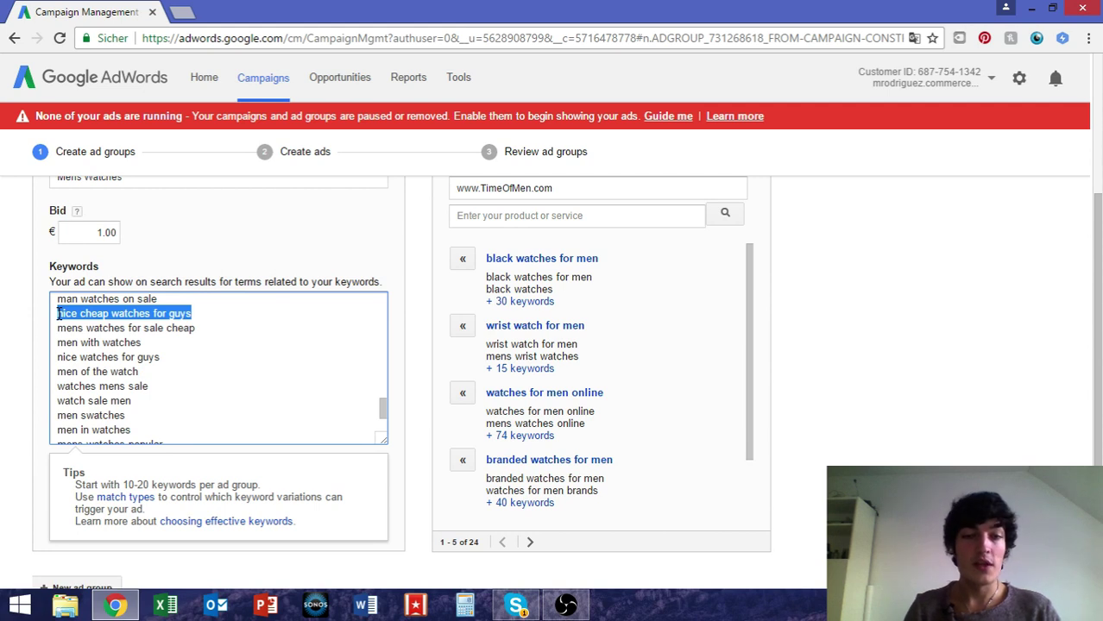
pyautogui.scroll(8, 266, 400)
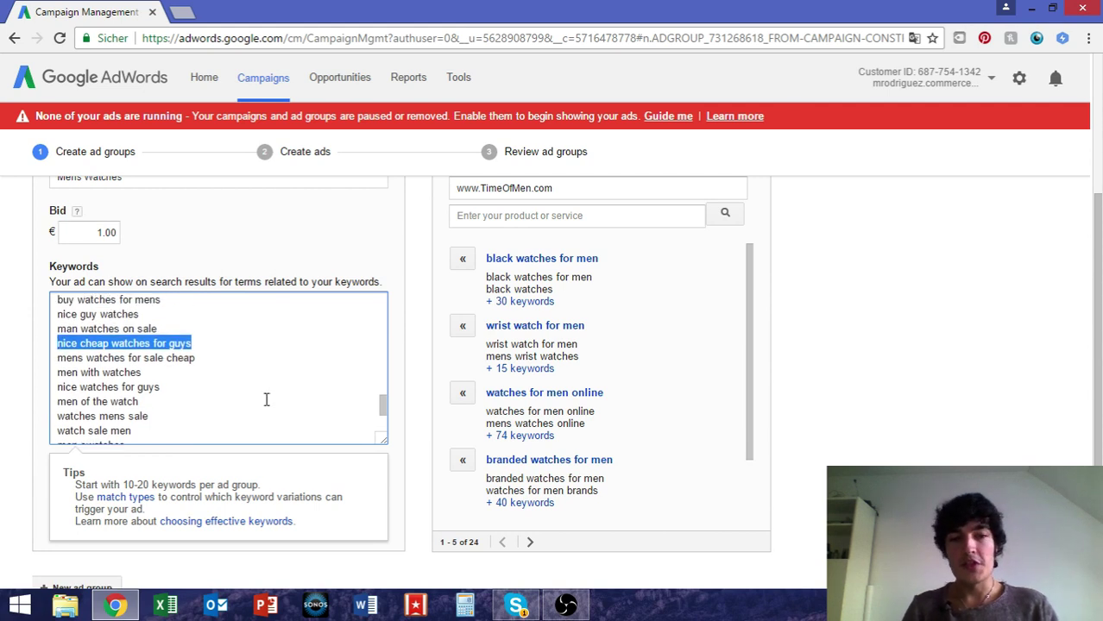
pyautogui.scroll(6, 267, 399)
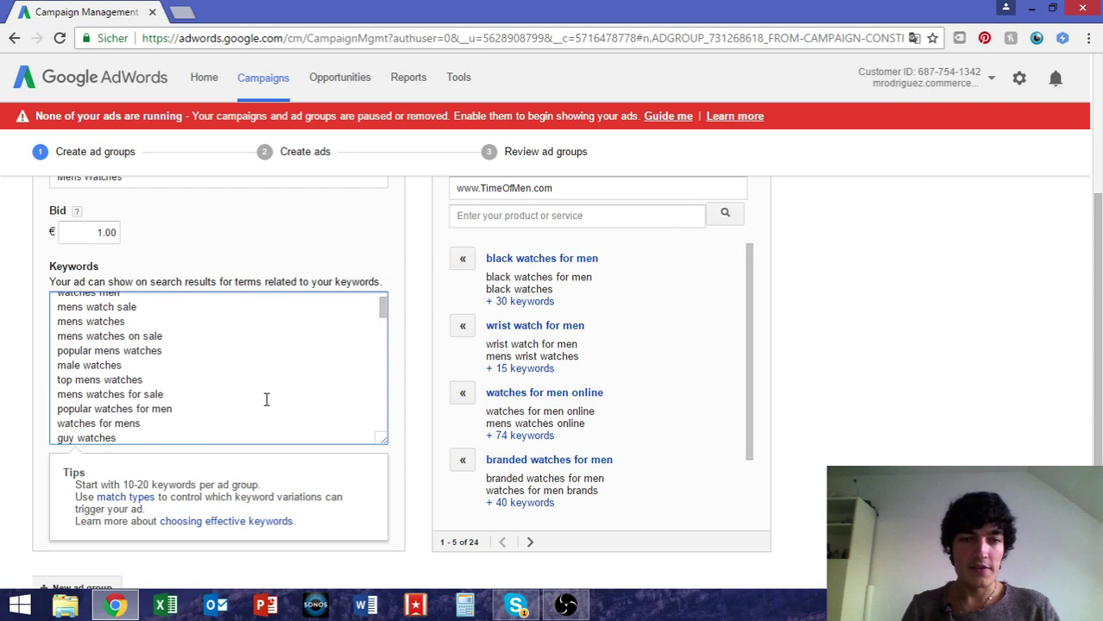
pyautogui.scroll(2, 95, 335)
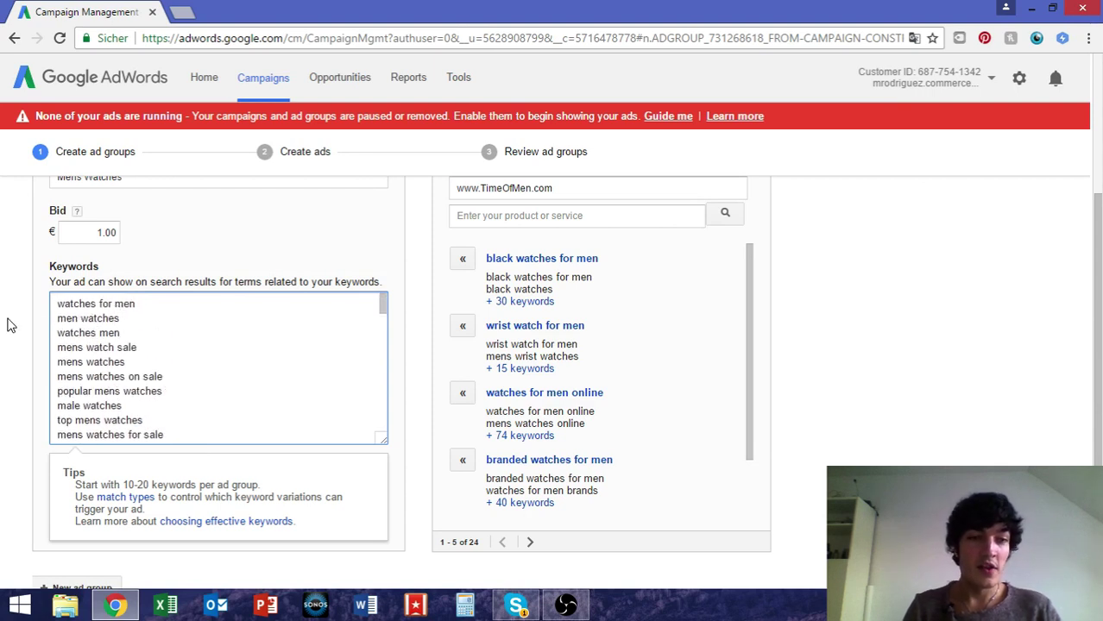
pyautogui.scroll(-2, 47, 325)
pyautogui.scroll(3, 157, 278)
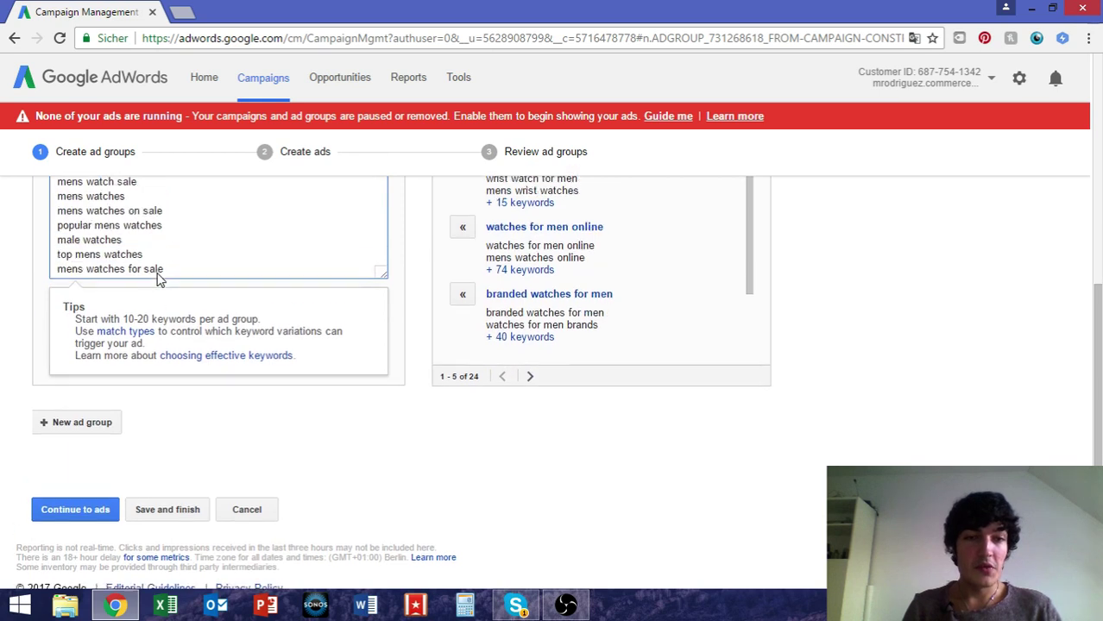
# Check the ad group's name, bid and landing page, and continue to creating its ads.
pyautogui.scroll(-8, 259, 441)
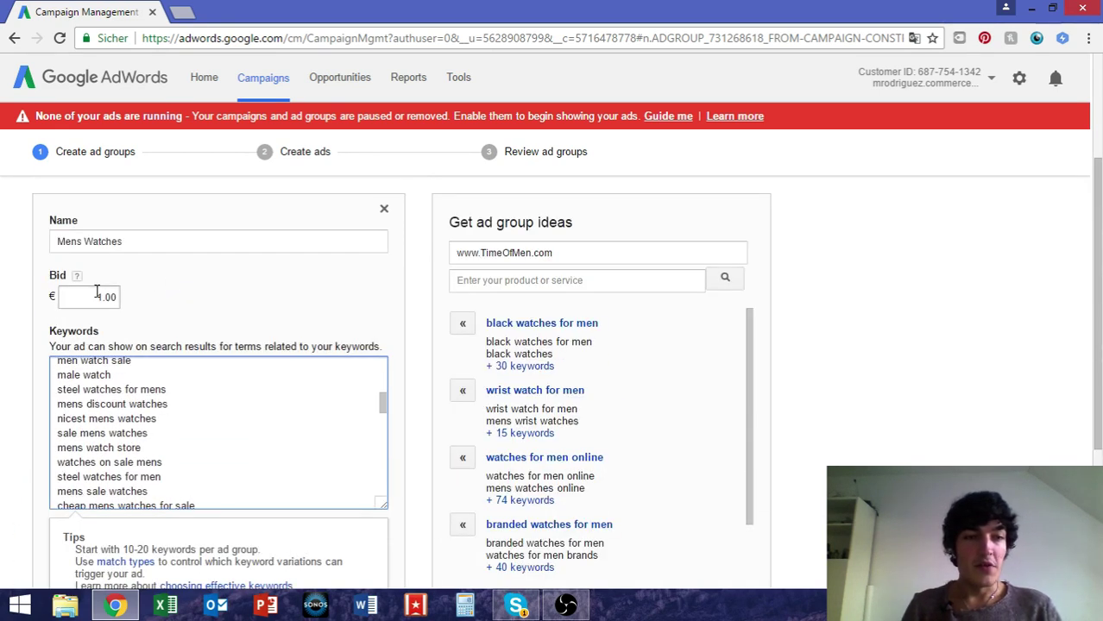
pyautogui.scroll(1, 128, 295)
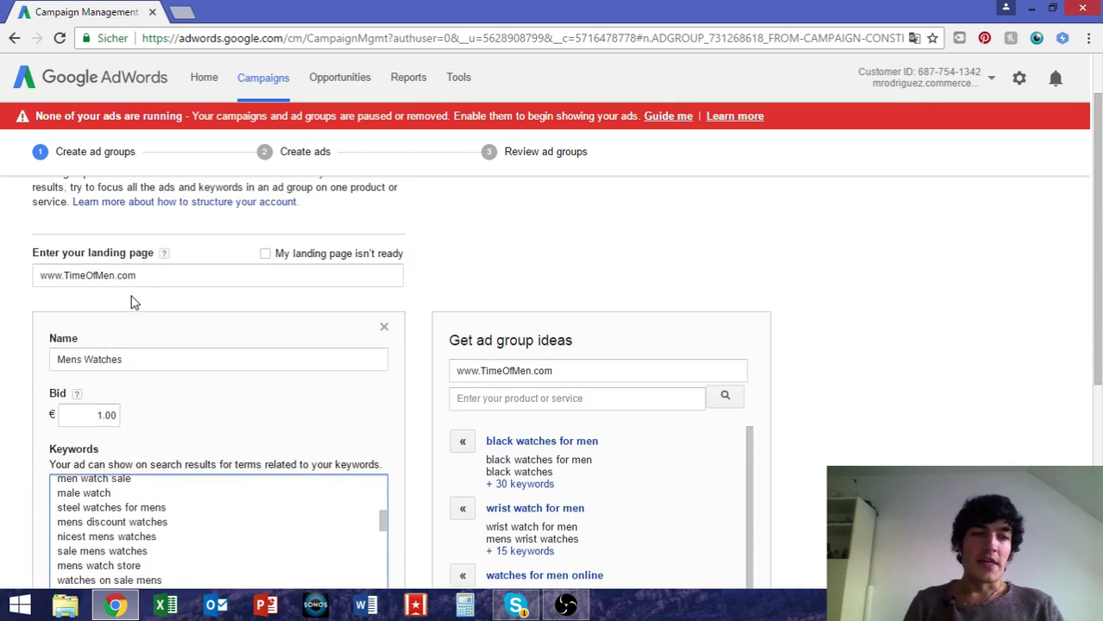
pyautogui.scroll(-3, 134, 302)
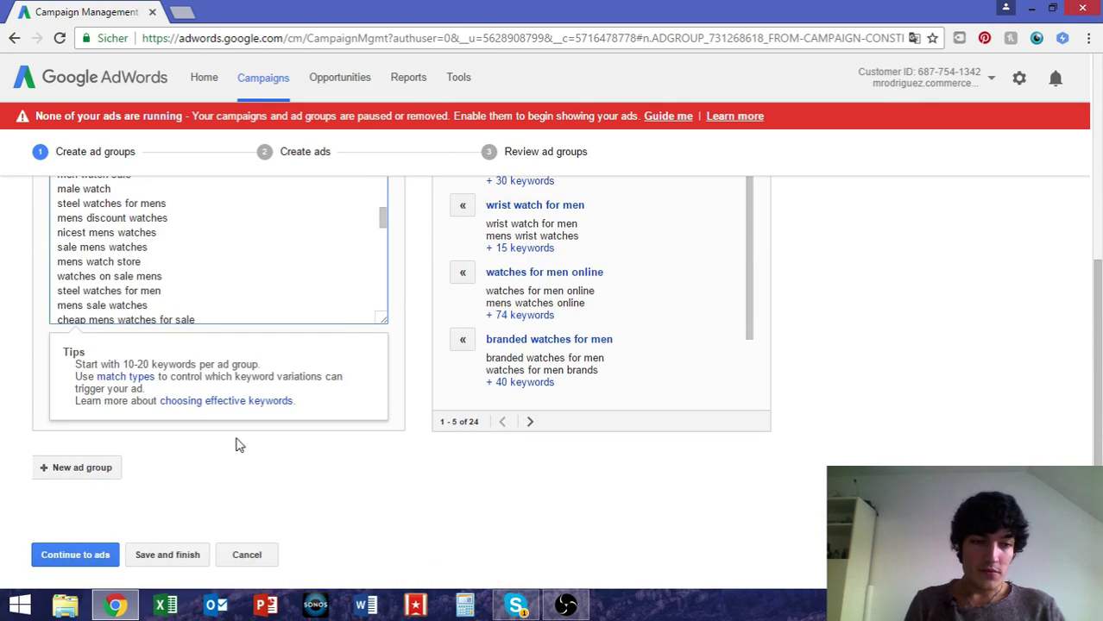
pyautogui.scroll(-1, 240, 444)
pyautogui.click(86, 488)
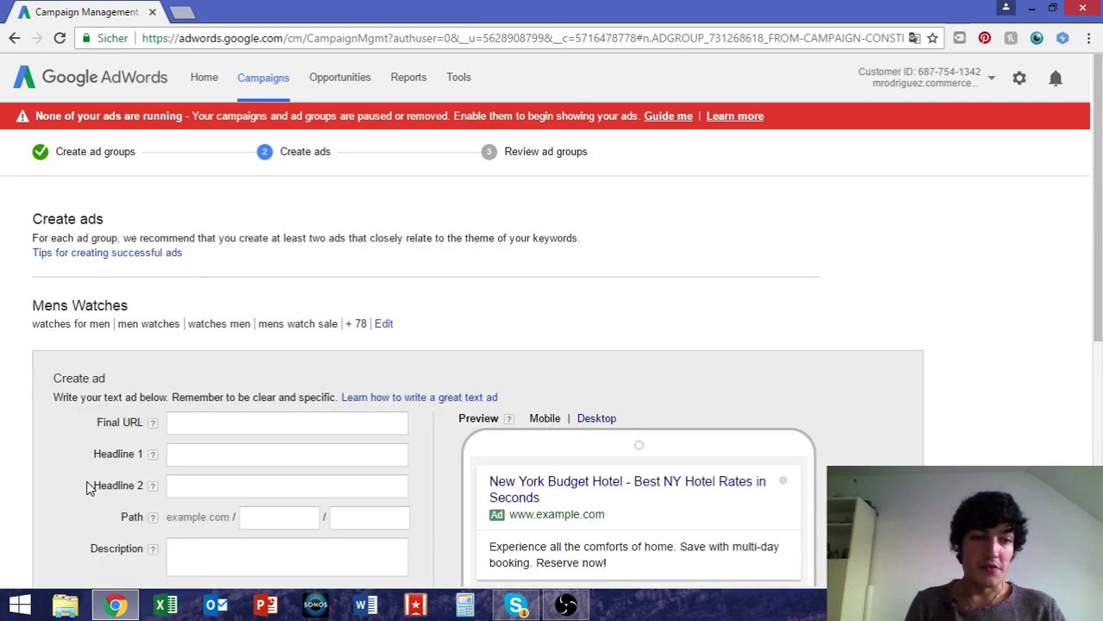
# Examine the new text ad form, including the final URL explanation and the path and description fields.
pyautogui.scroll(-3, 87, 489)
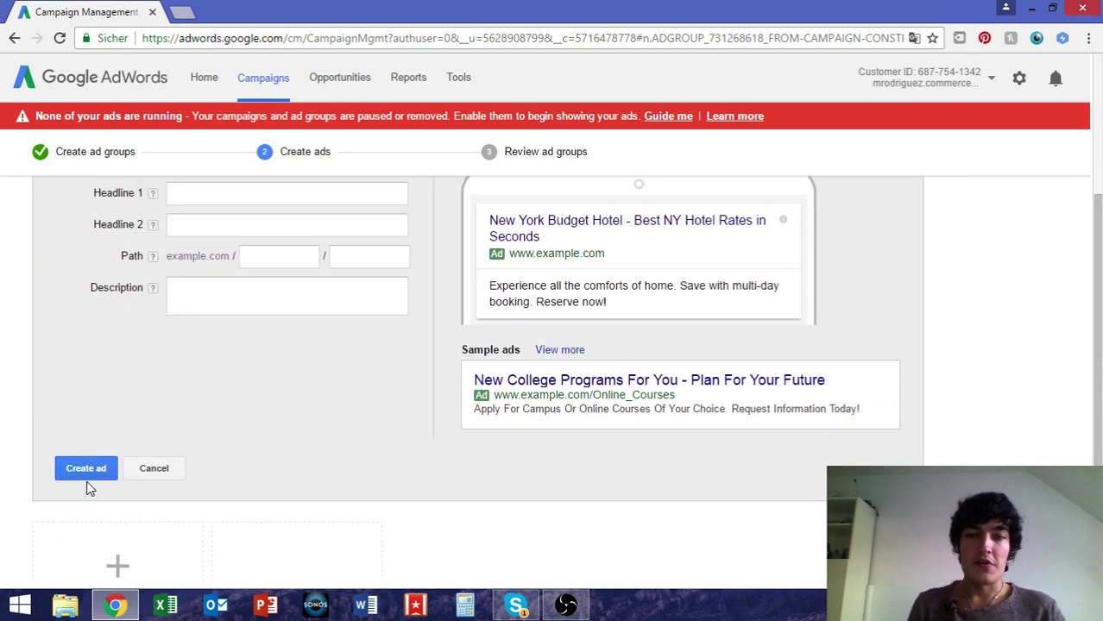
pyautogui.scroll(2, 86, 488)
pyautogui.scroll(1, 86, 488)
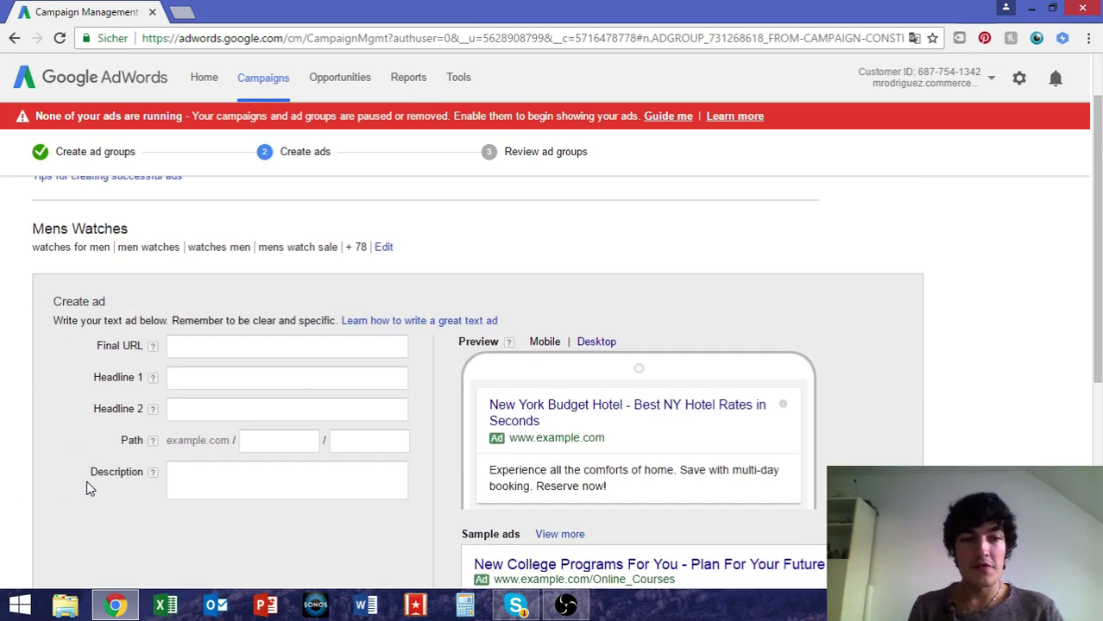
pyautogui.scroll(-1, 86, 488)
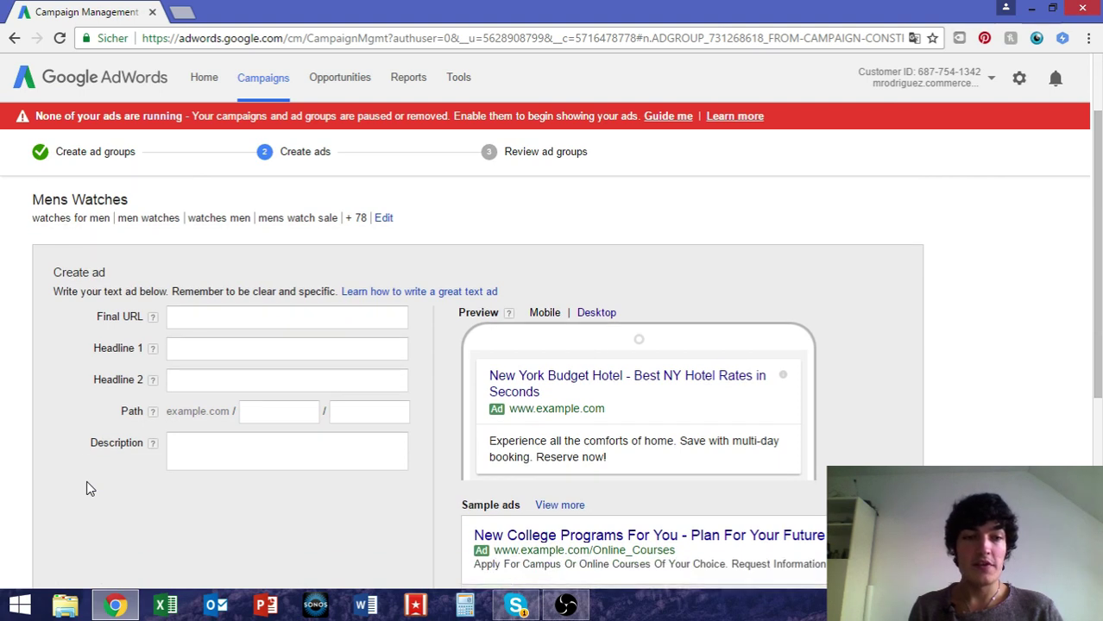
pyautogui.click(214, 318)
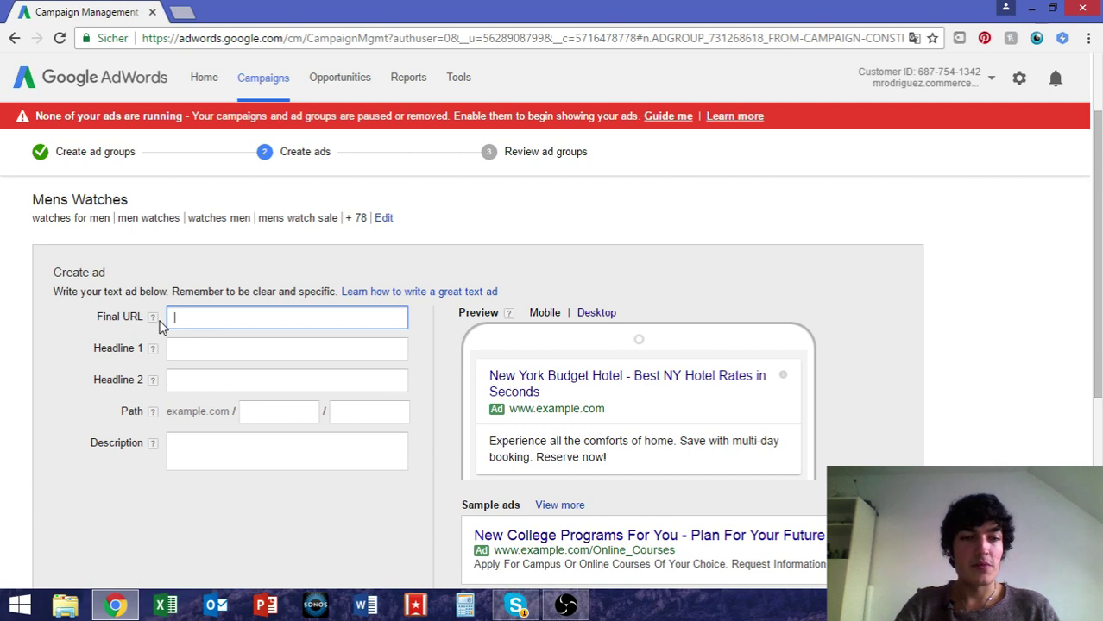
pyautogui.moveTo(155, 321)
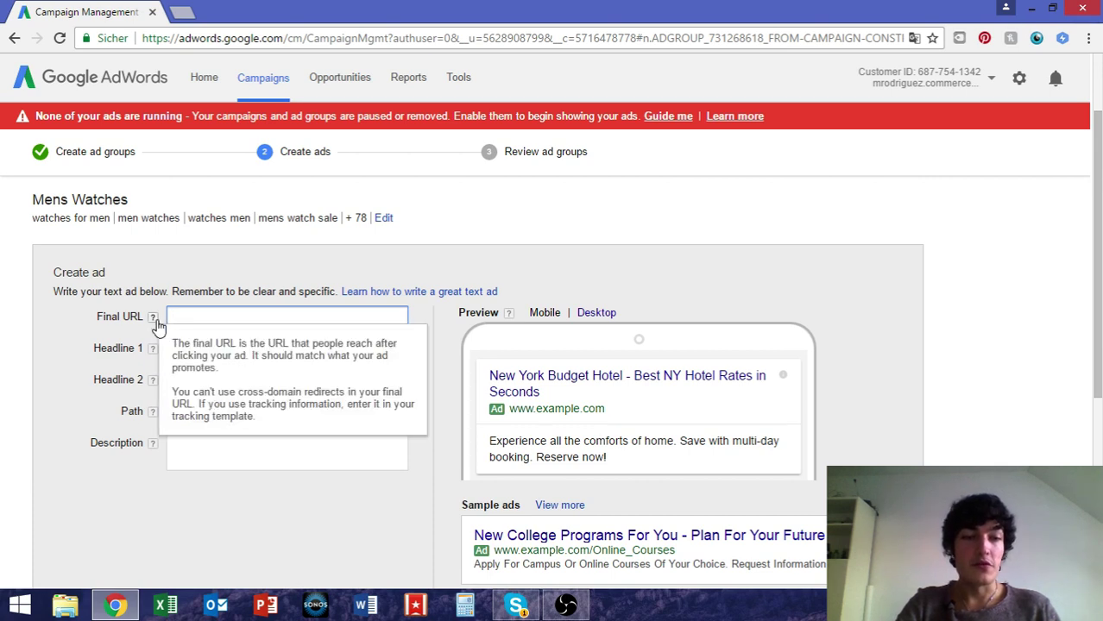
pyautogui.click(189, 458)
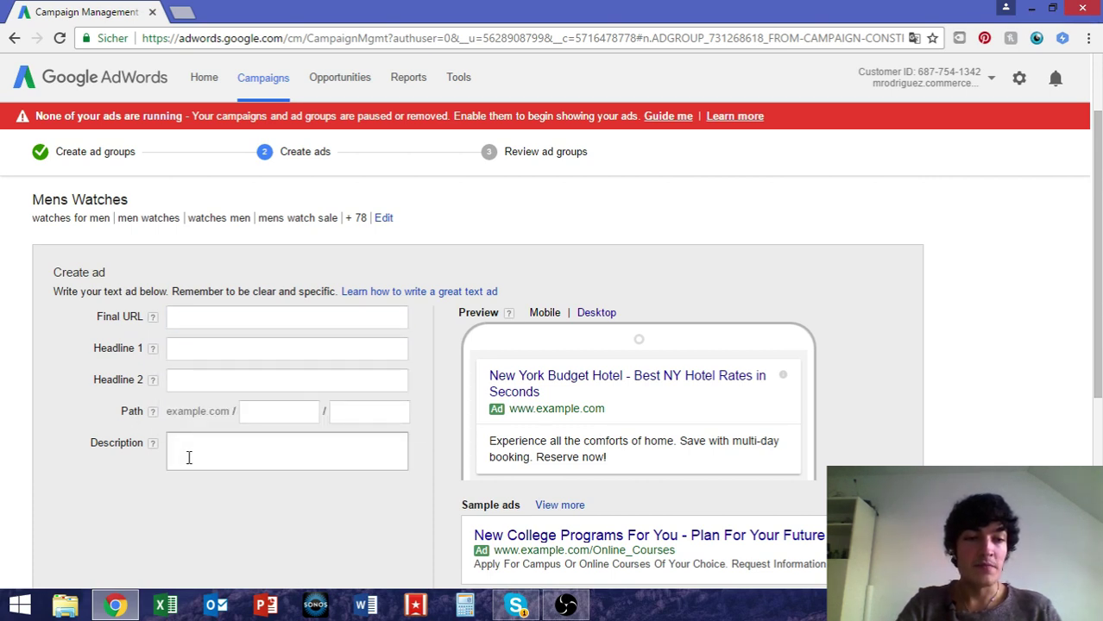
pyautogui.click(244, 412)
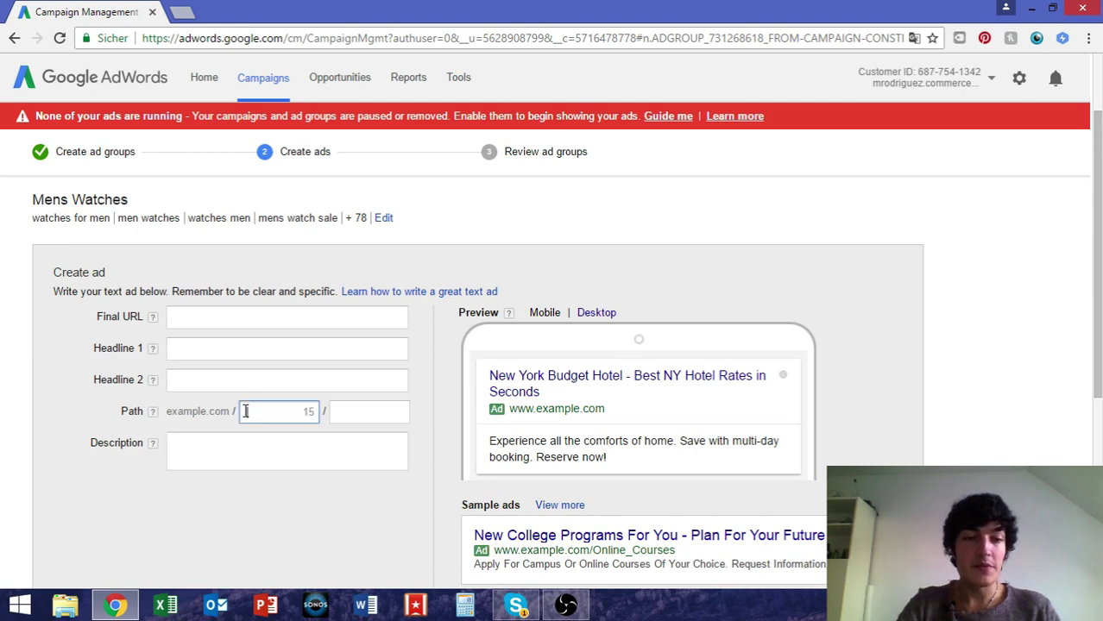
pyautogui.click(344, 415)
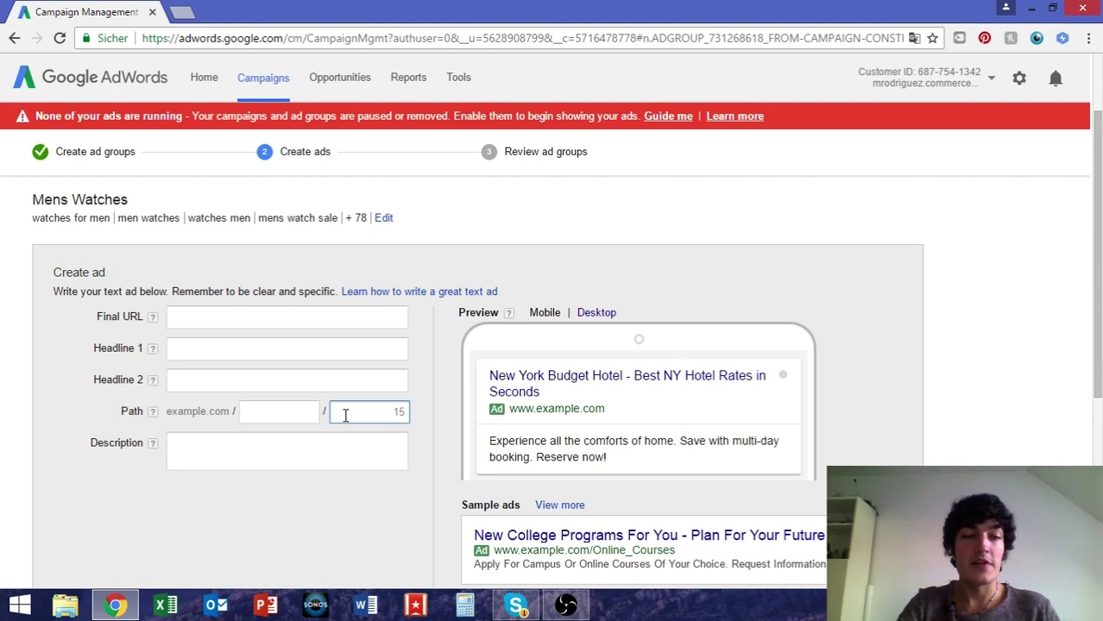
pyautogui.click(235, 321)
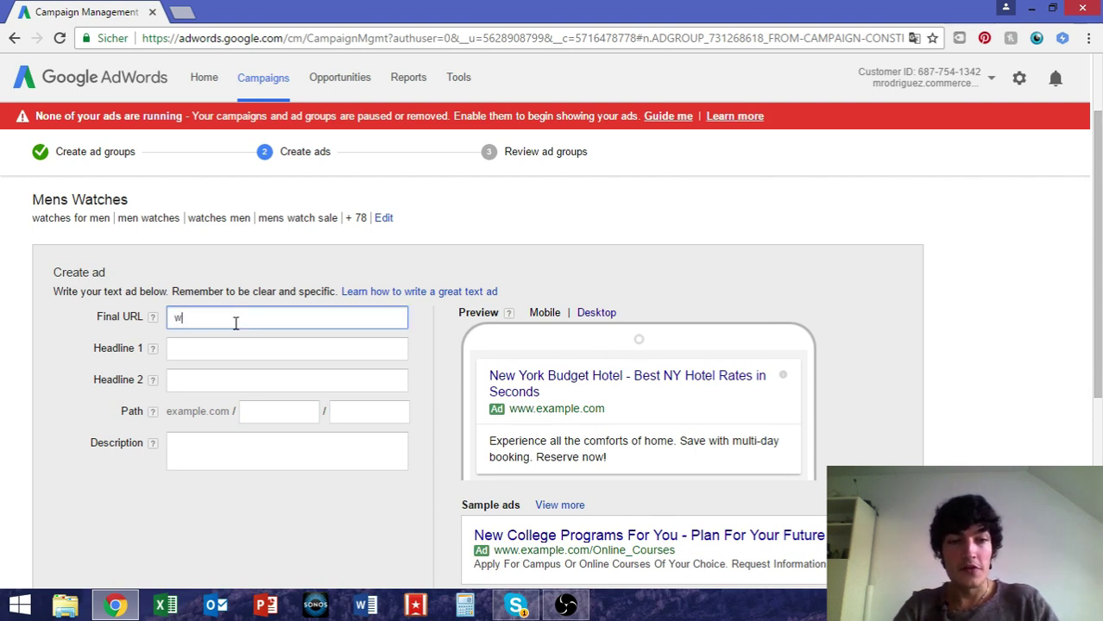
pyautogui.write('www.timeofmen.com/products/watches')
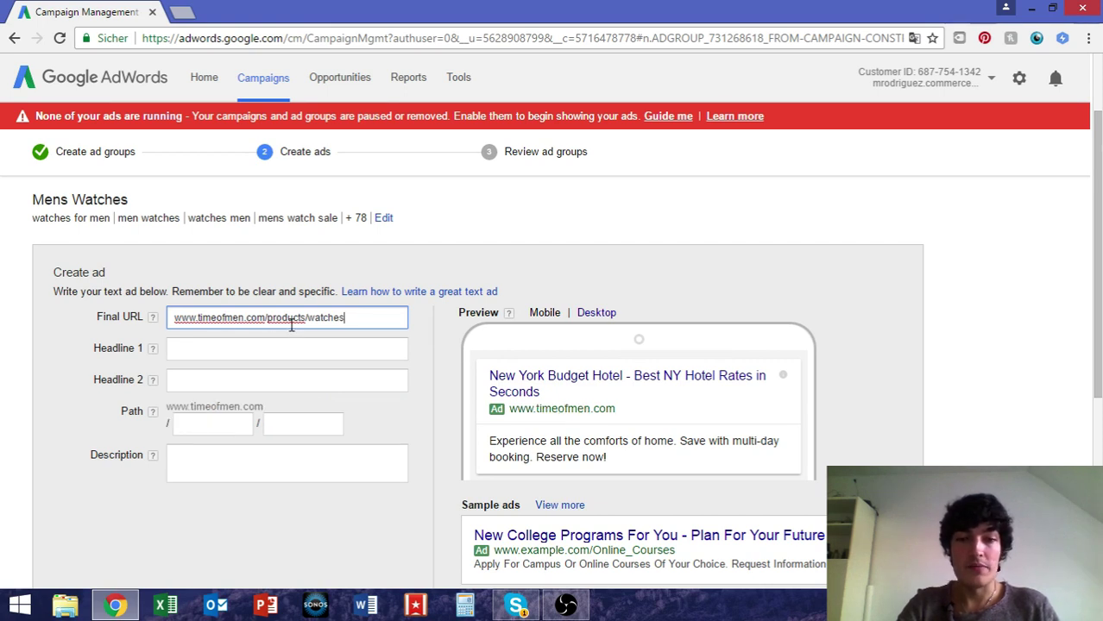
pyautogui.scroll(-1, 291, 324)
pyautogui.click(278, 328)
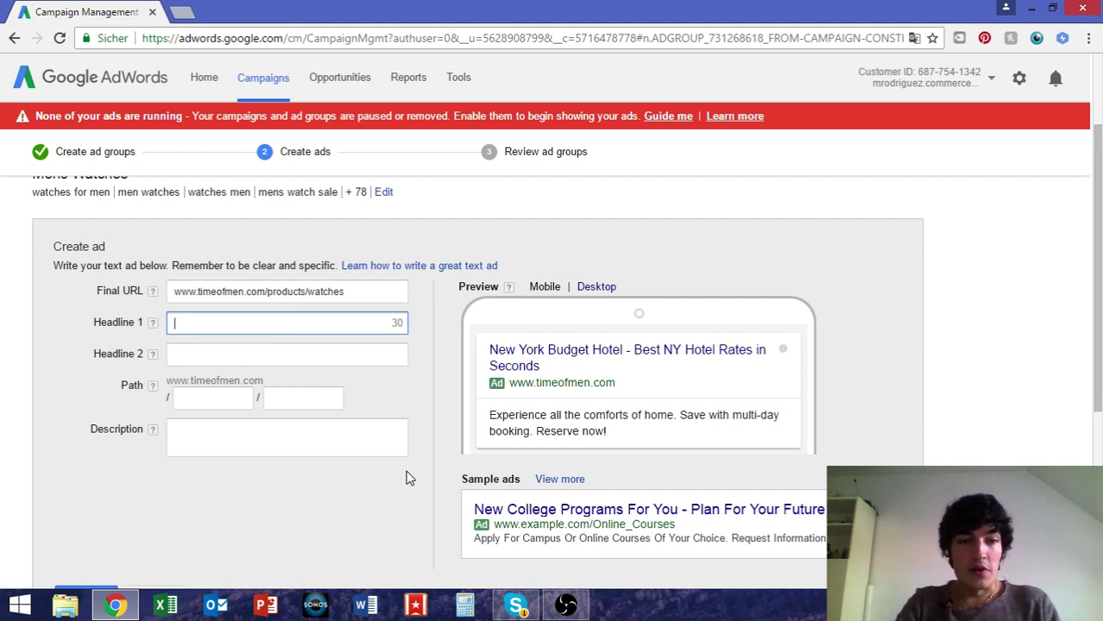
pyautogui.write('Fines')
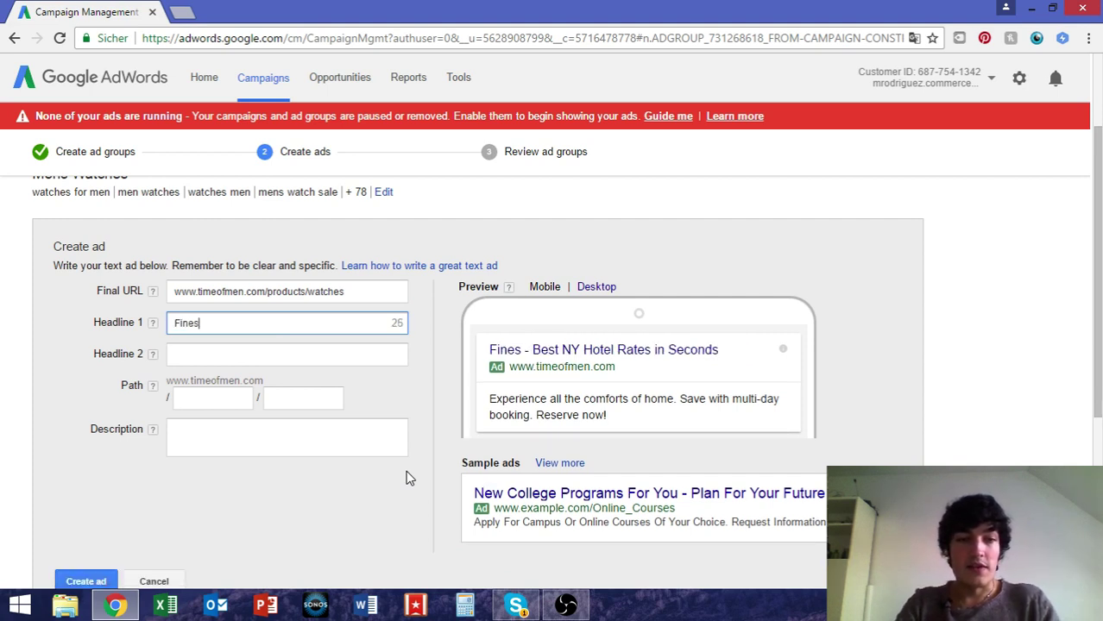
pyautogui.write('t Luxury Watches')
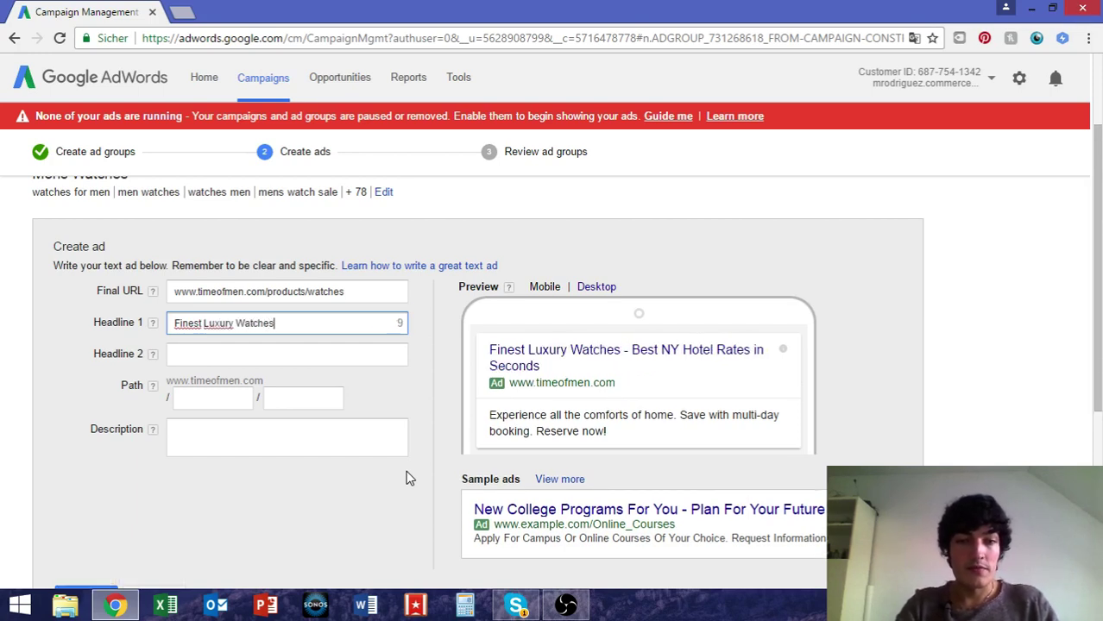
# Enter Timeless Selection as the ad's second headline.
pyautogui.press('Tab')
pyautogui.click(306, 355)
pyautogui.write('Timeless ')
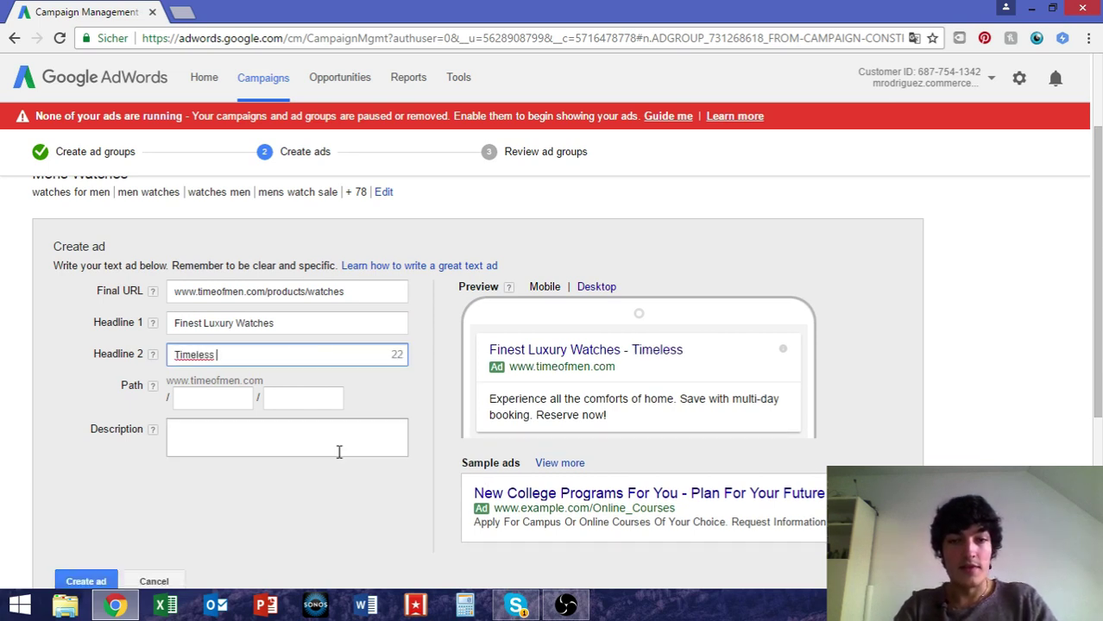
pyautogui.write('Selection')
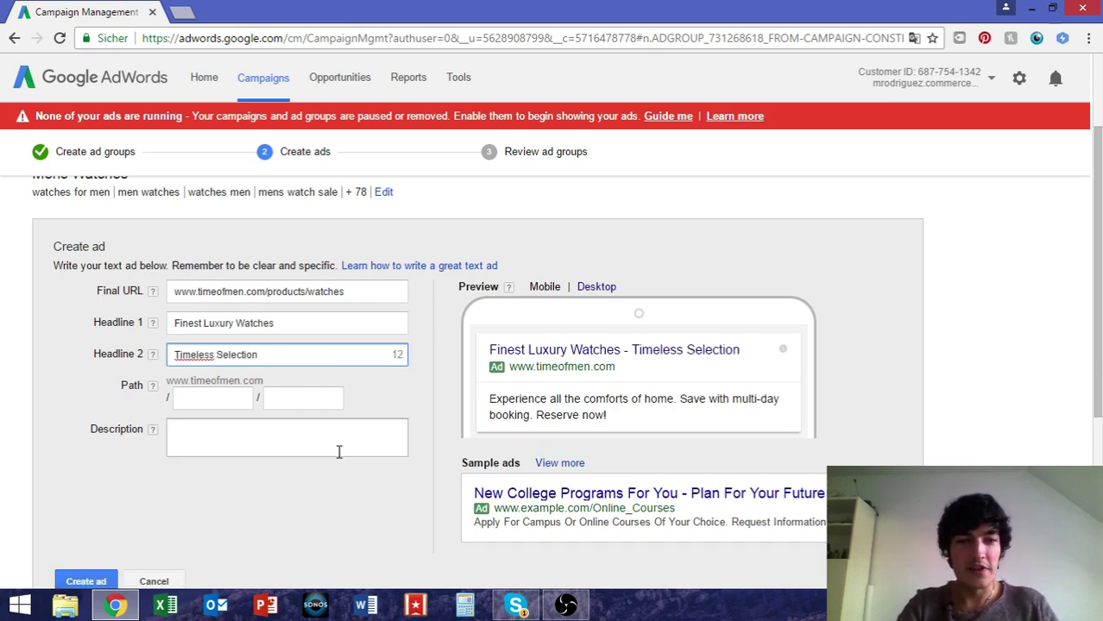
# Set the ad's display path to products, followed by watches.
pyautogui.scroll(-1, 308, 495)
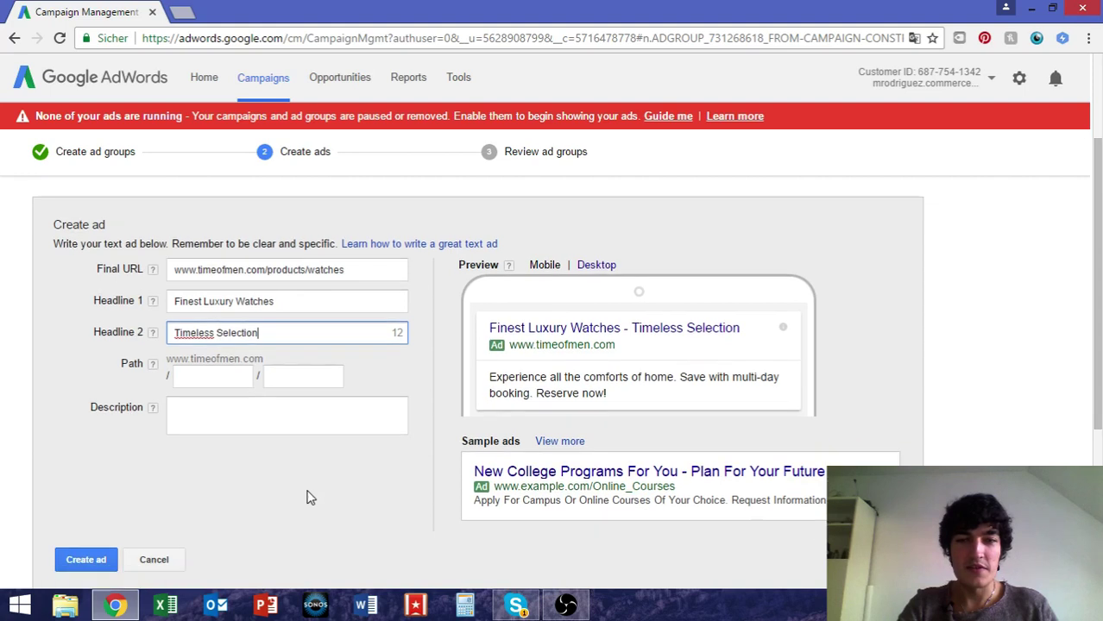
pyautogui.click(229, 379)
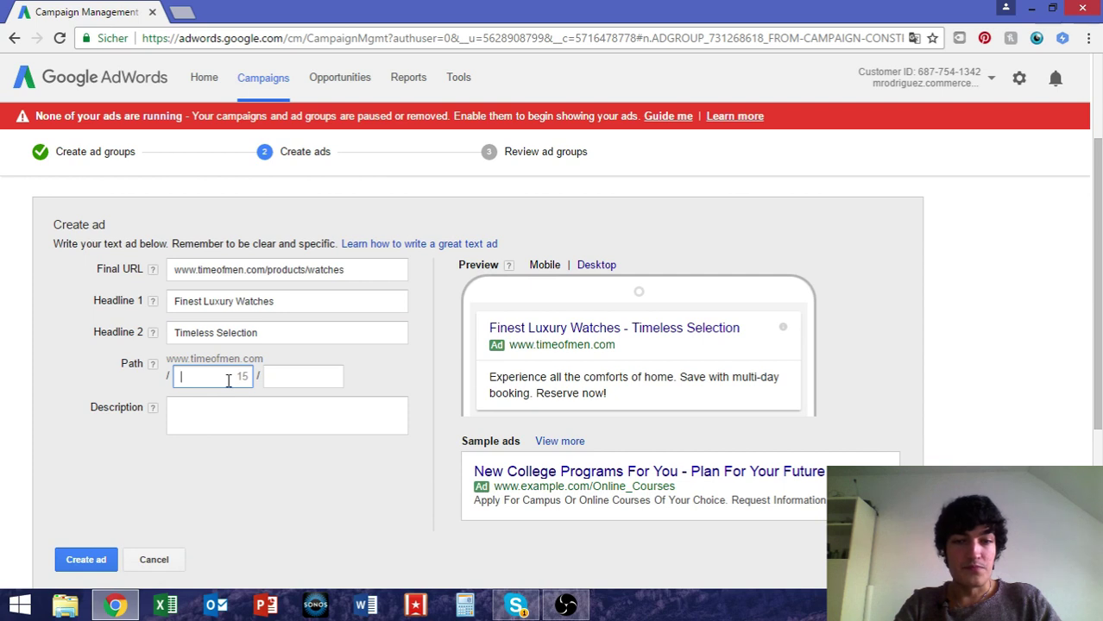
pyautogui.write('products')
pyautogui.press('Tab')
pyautogui.write('watches')
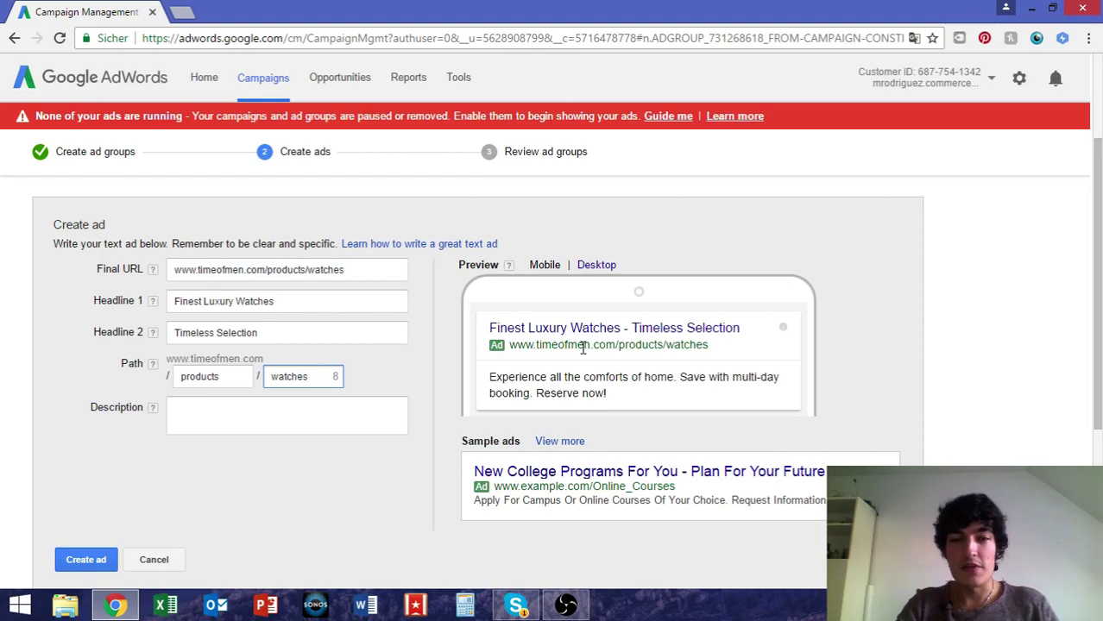
# Set the ad's description to "Shop our collection of 1,000+ luxury leather watches. Worldwide Free Shipping!".
pyautogui.moveTo(507, 345); pyautogui.dragTo(632, 357)
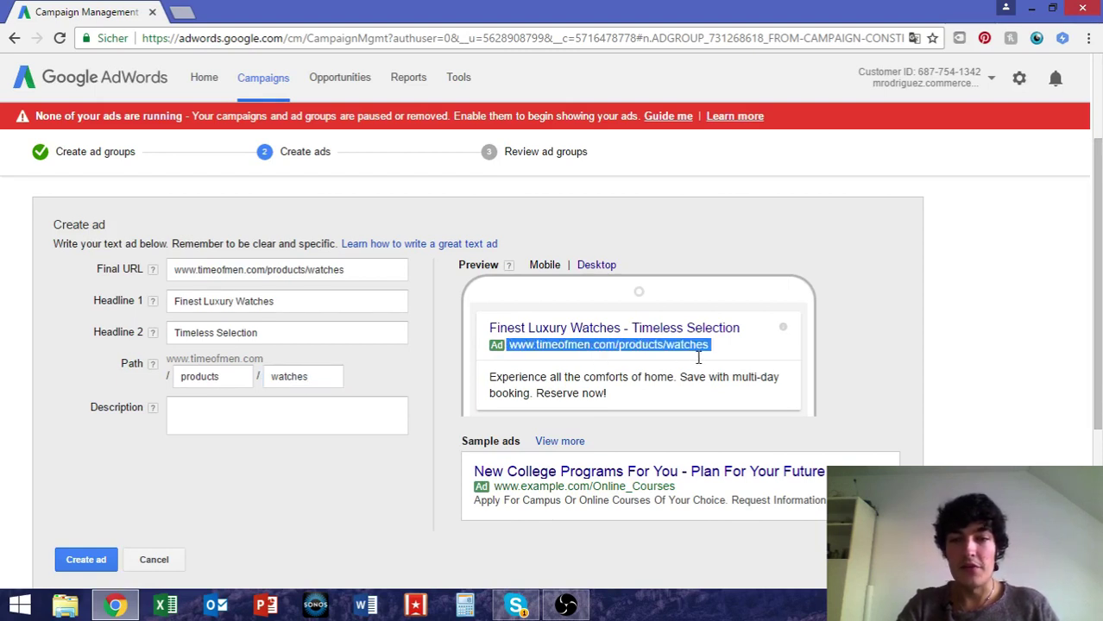
pyautogui.click(699, 363)
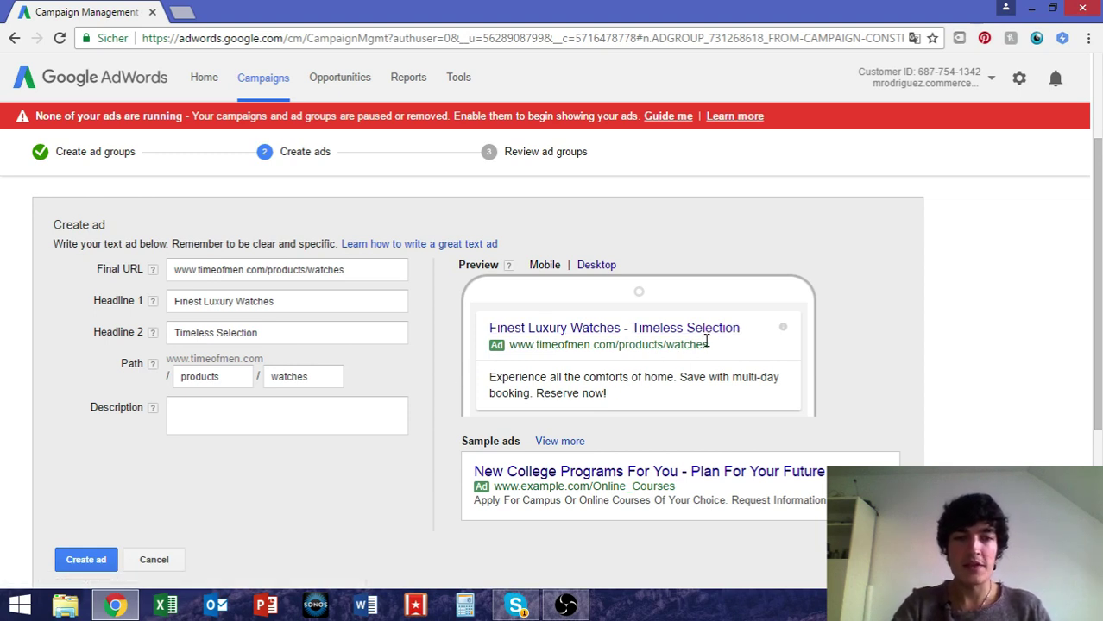
pyautogui.scroll(-1, 410, 436)
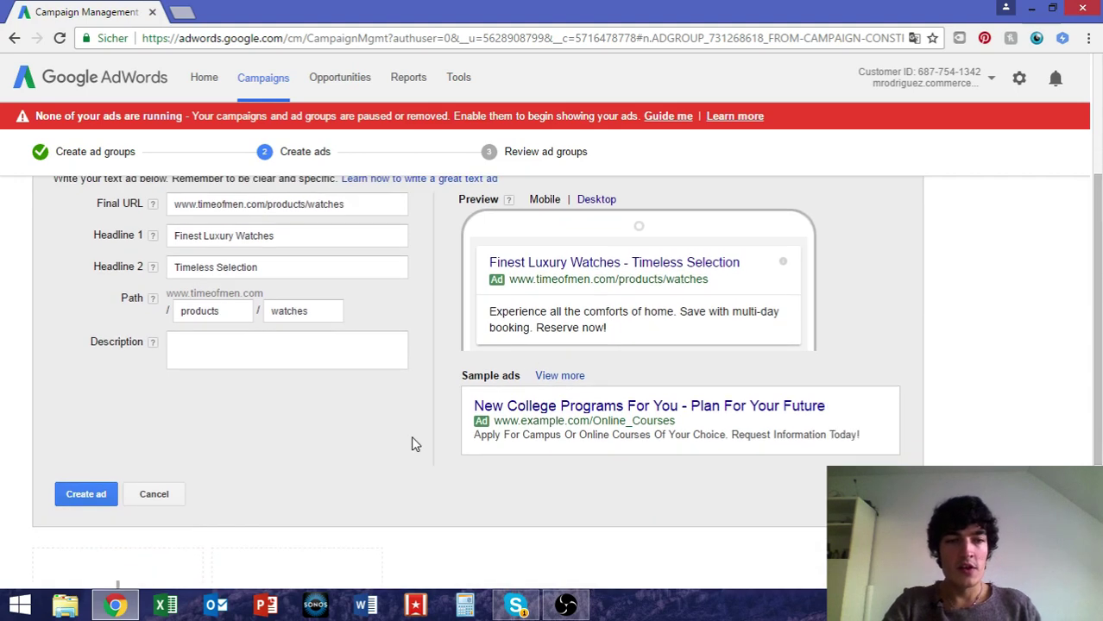
pyautogui.click(316, 352)
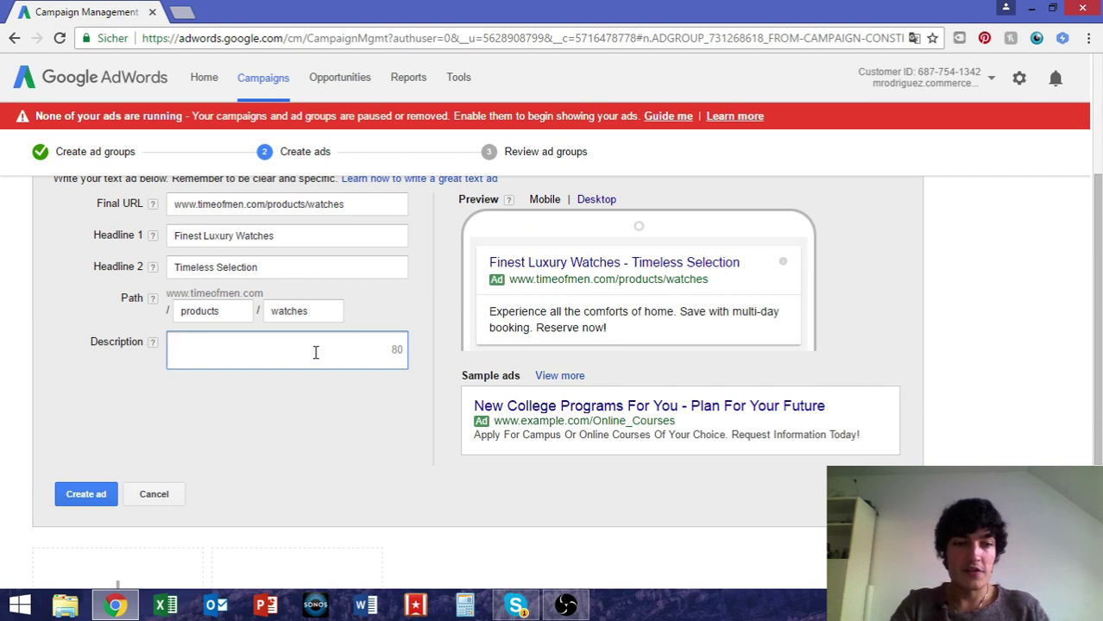
pyautogui.write('Shop our collection of 1,000+ luxury leather watches. Worldwide Free Shipping!')
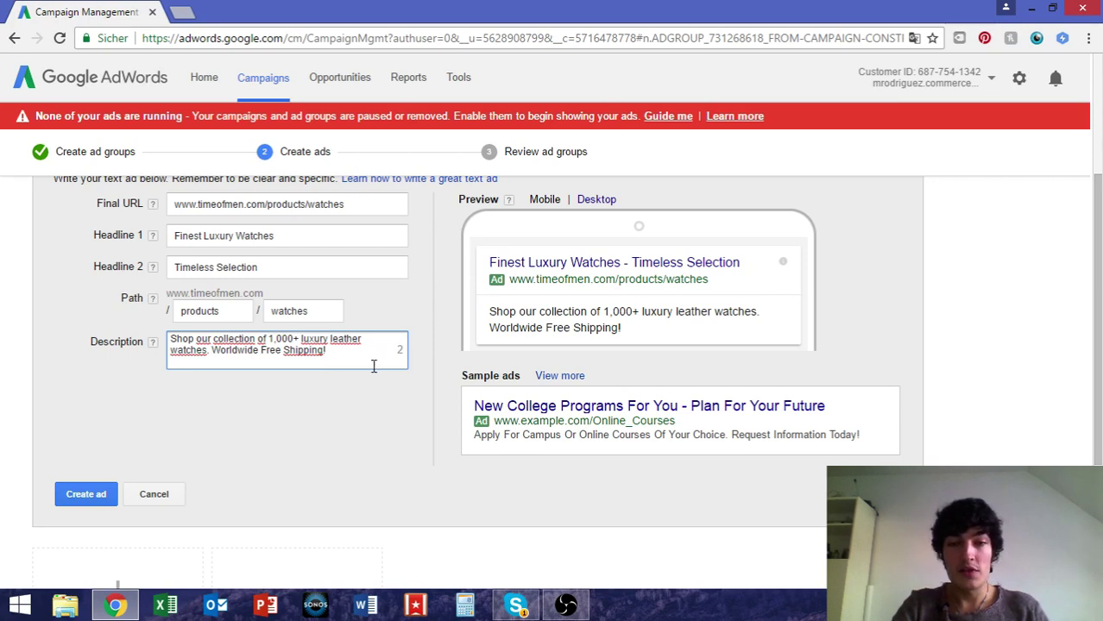
# Examine the completed text ad in the mobile and desktop previews, ending on the mobile version.
pyautogui.scroll(1, 374, 366)
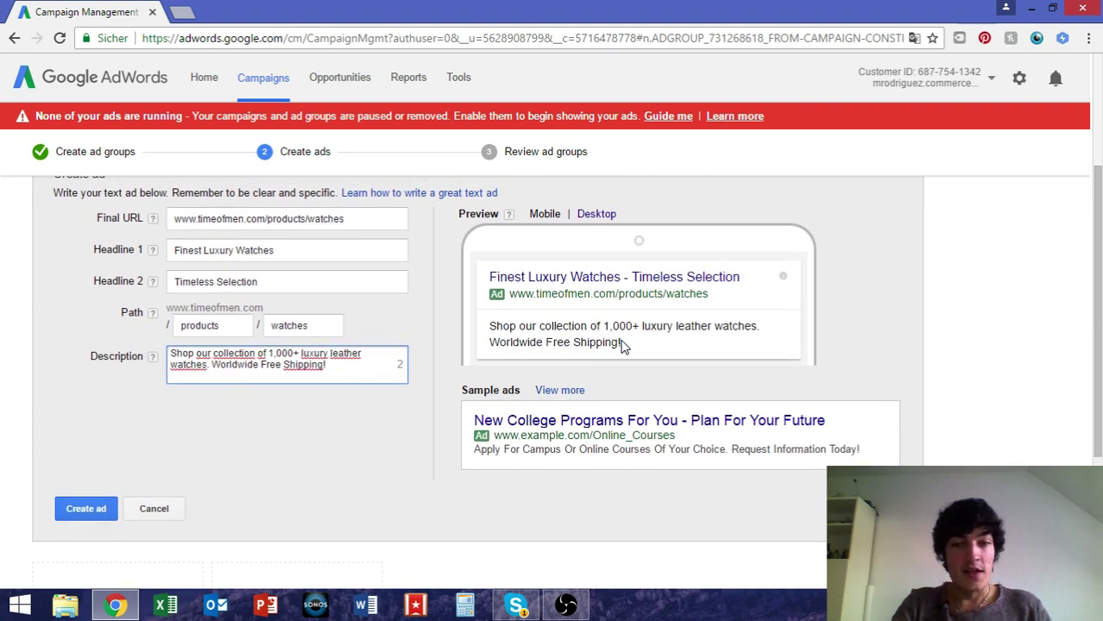
pyautogui.moveTo(621, 344); pyautogui.dragTo(479, 281)
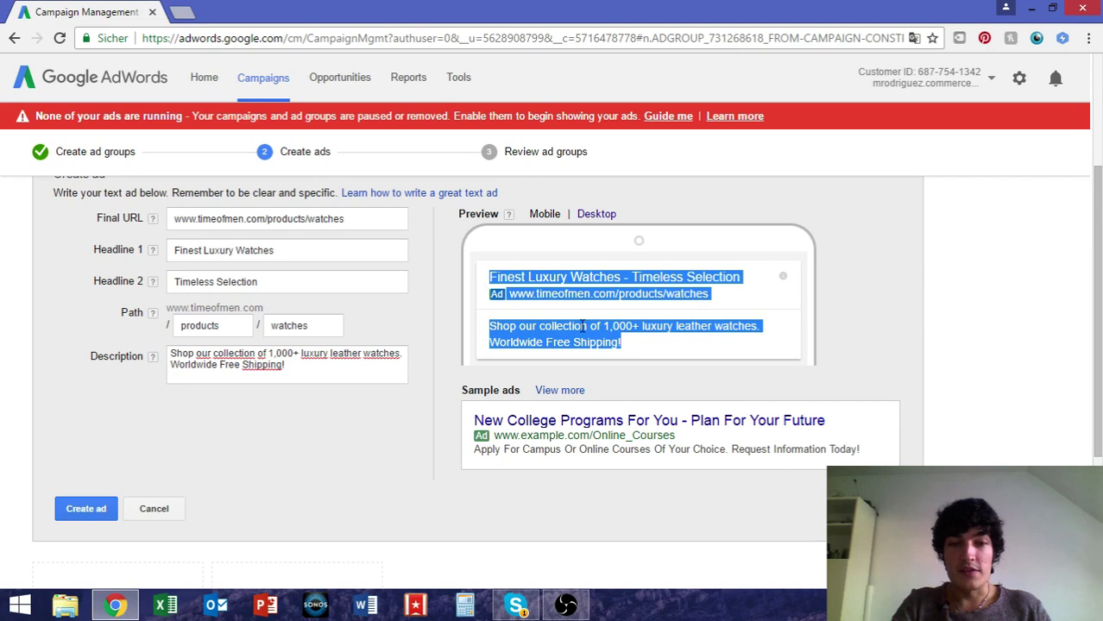
pyautogui.click(630, 340)
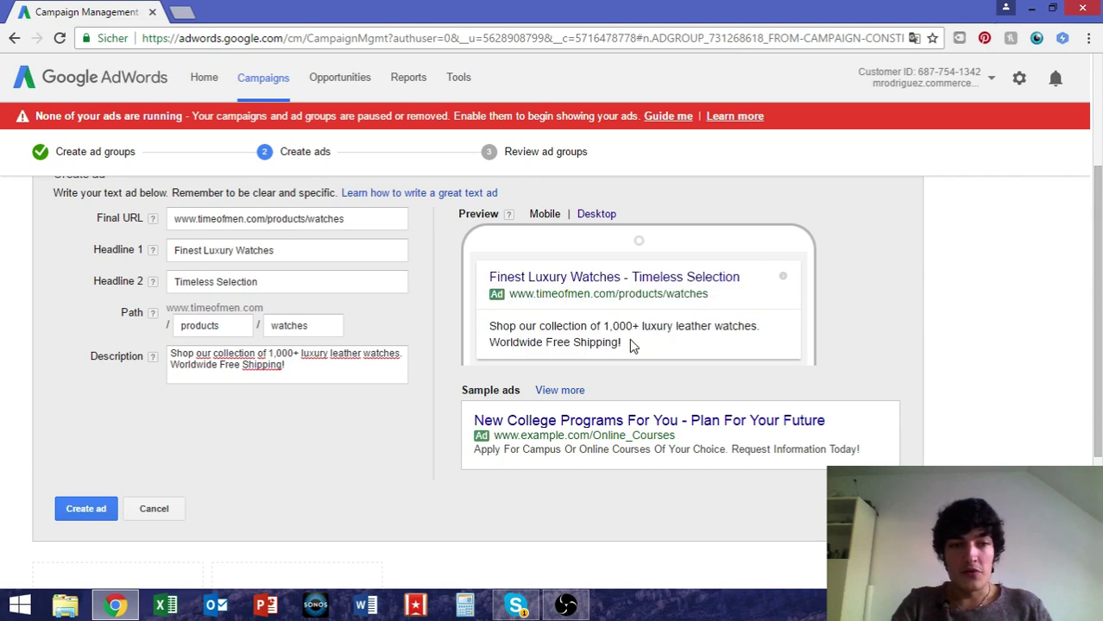
pyautogui.scroll(1, 630, 343)
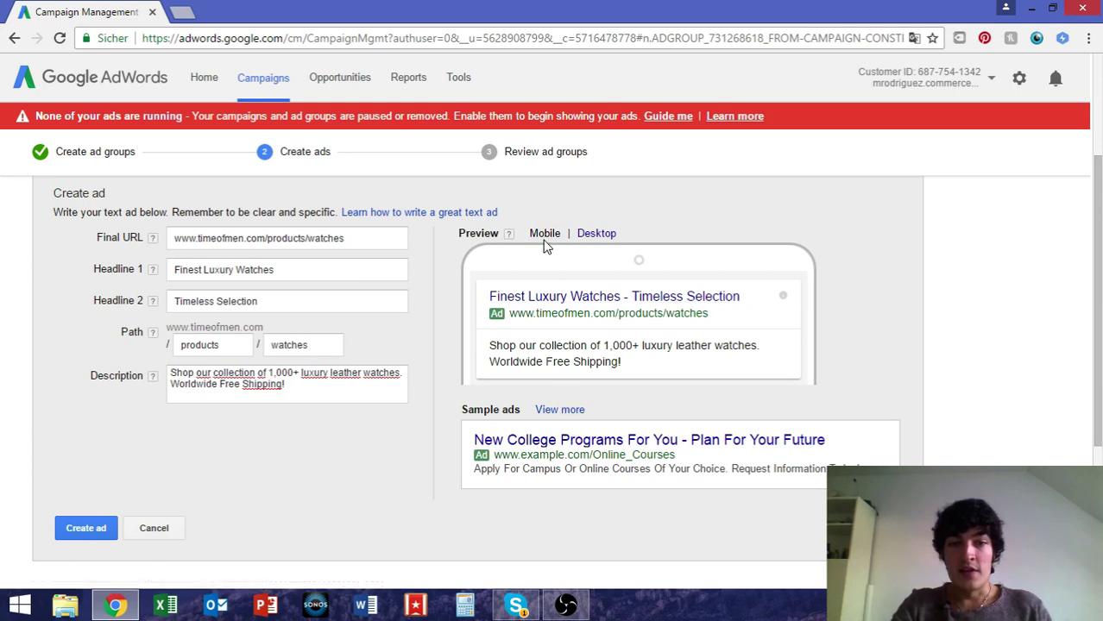
pyautogui.moveTo(574, 234); pyautogui.dragTo(585, 238)
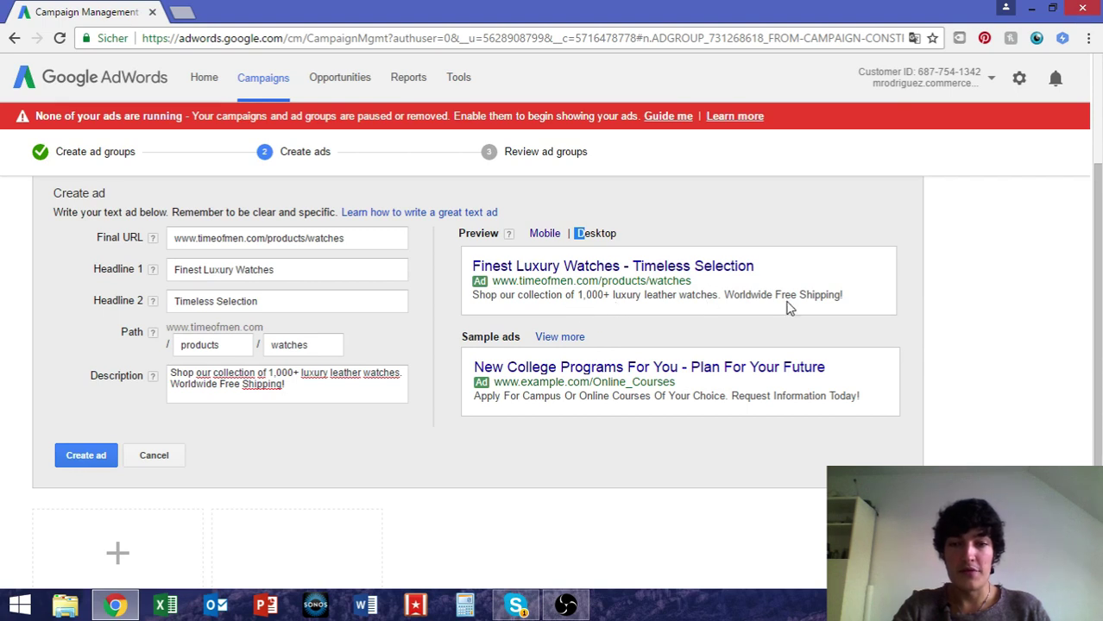
pyautogui.click(552, 235)
# Create the text ad in the Mens Watches ad group and proceed to the campaign review.
pyautogui.scroll(-2, 364, 390)
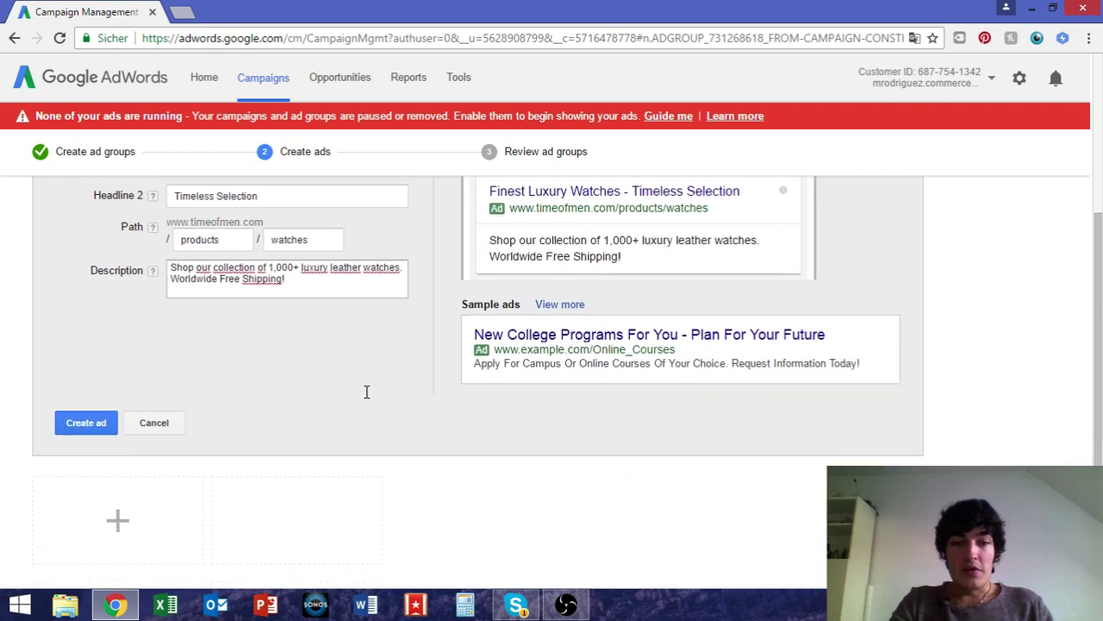
pyautogui.scroll(-3, 364, 391)
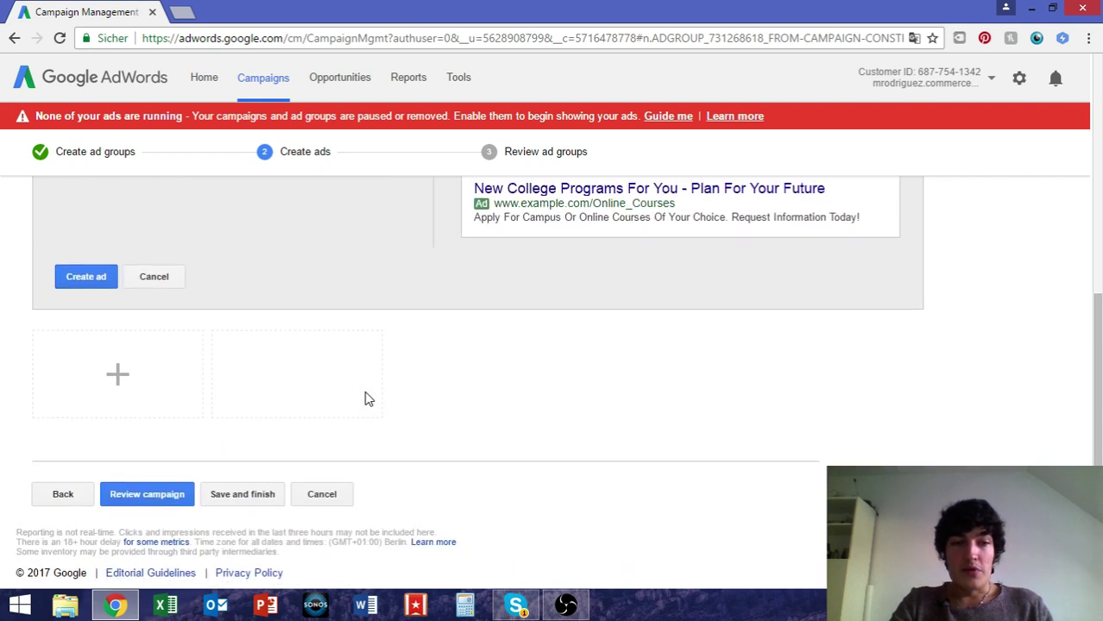
pyautogui.scroll(4, 364, 398)
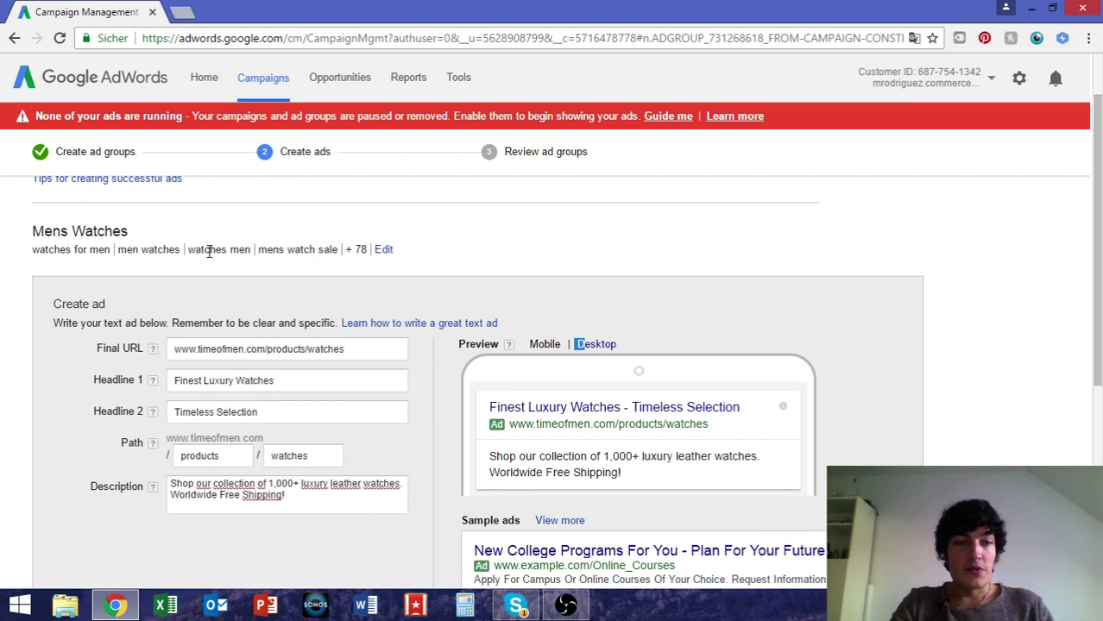
pyautogui.scroll(1, 359, 262)
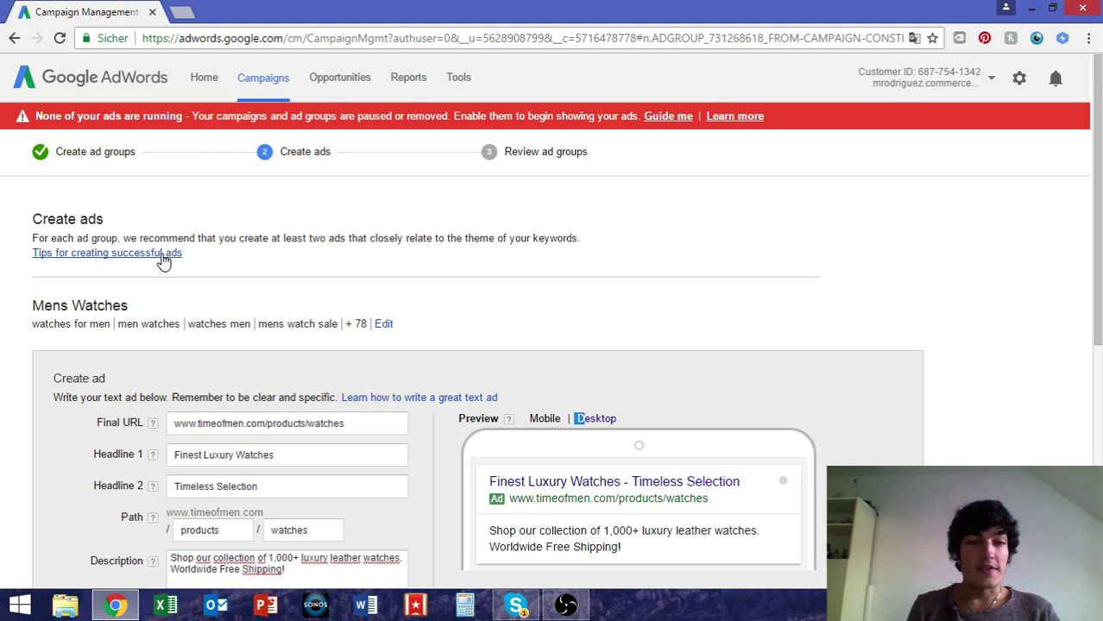
pyautogui.scroll(-3, 320, 270)
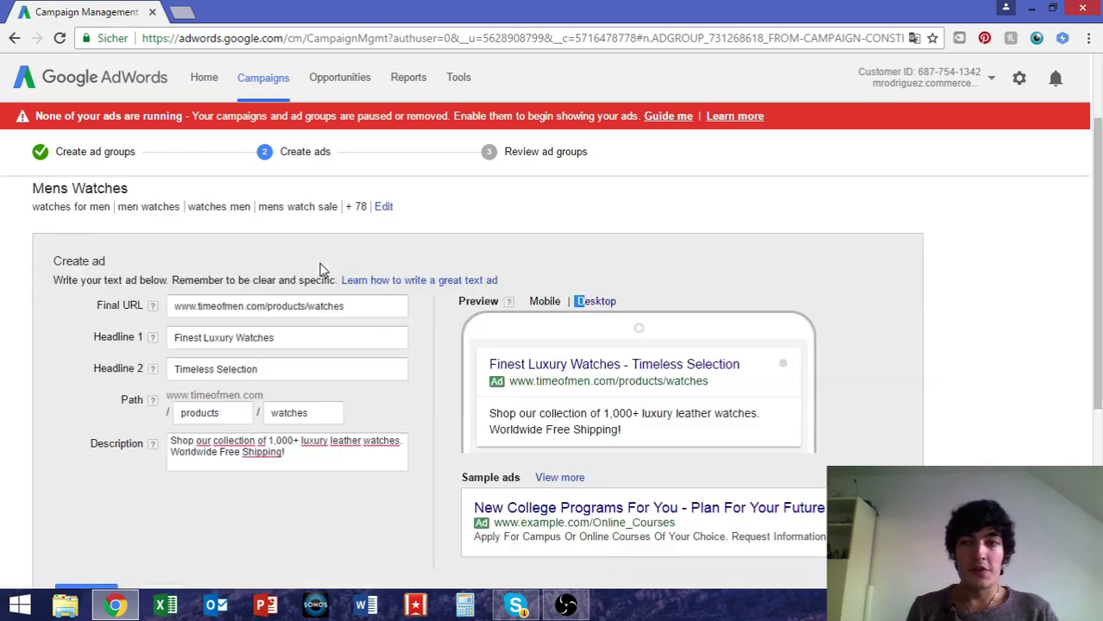
pyautogui.scroll(3, 319, 270)
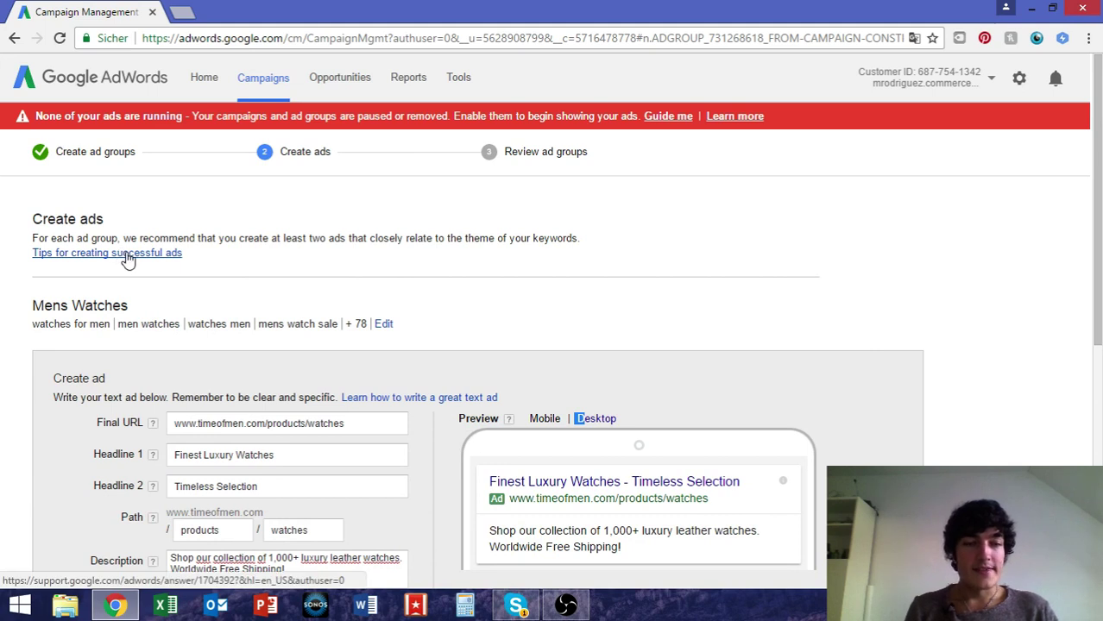
pyautogui.scroll(-5, 226, 272)
pyautogui.scroll(3, 226, 270)
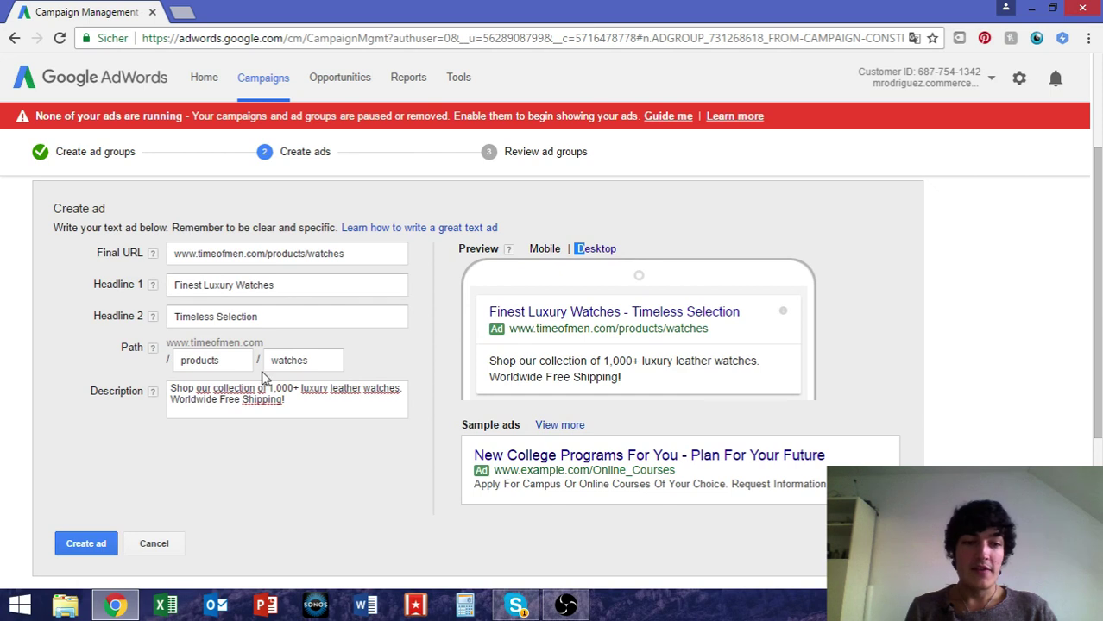
pyautogui.click(71, 546)
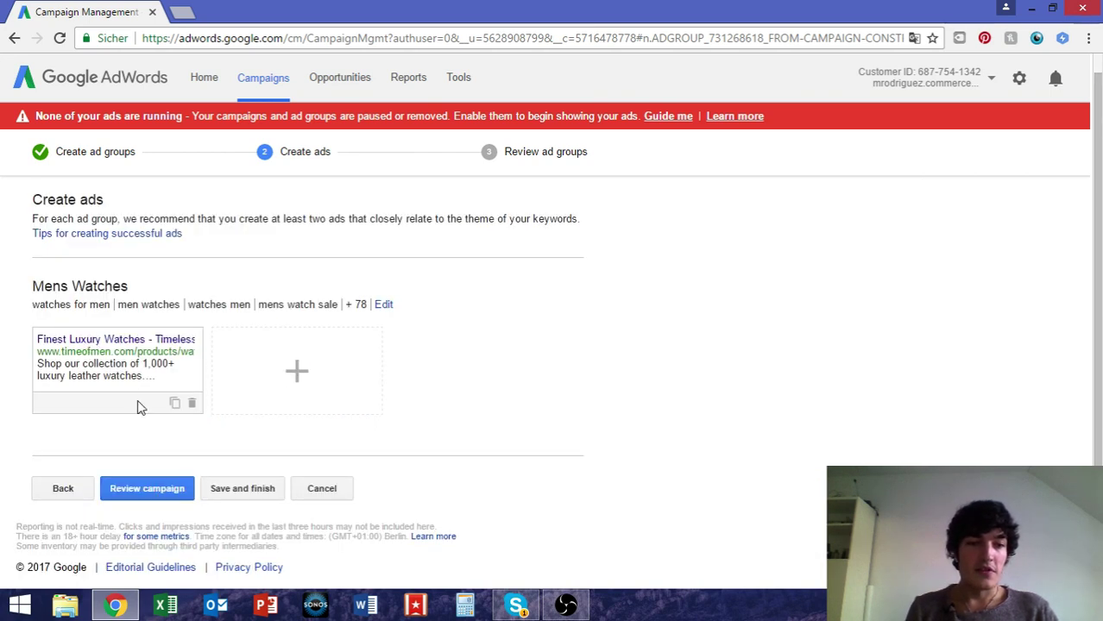
pyautogui.click(135, 489)
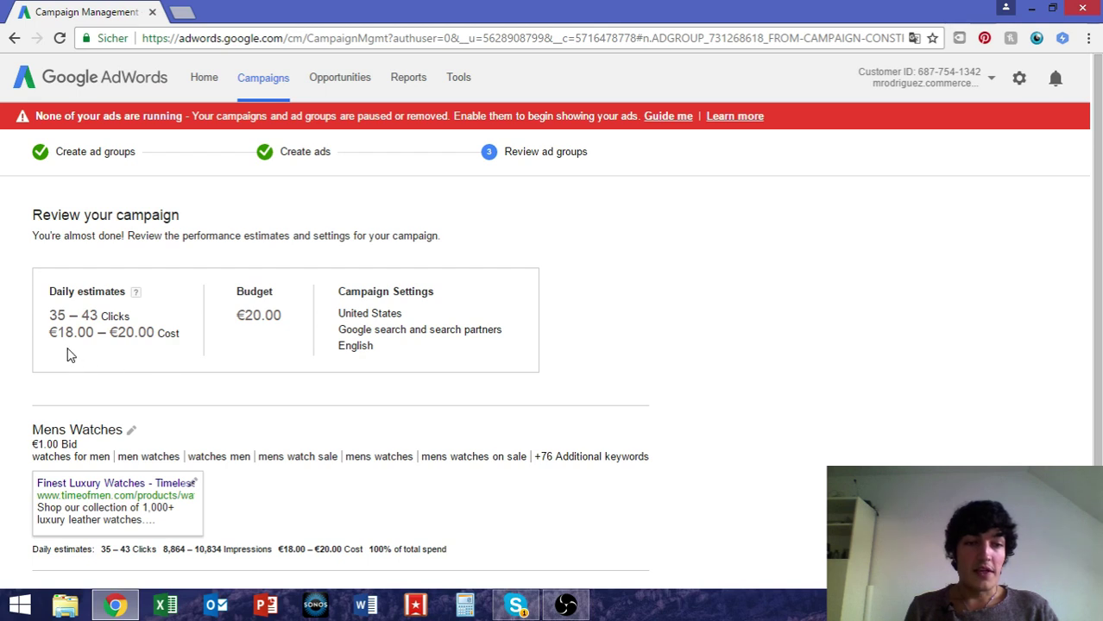
# Examine the campaign's daily estimates, budget, location and network settings, and the Mens Watches ad group's estimates and share of spend.
pyautogui.moveTo(178, 333); pyautogui.dragTo(139, 333)
pyautogui.moveTo(238, 316); pyautogui.dragTo(288, 314)
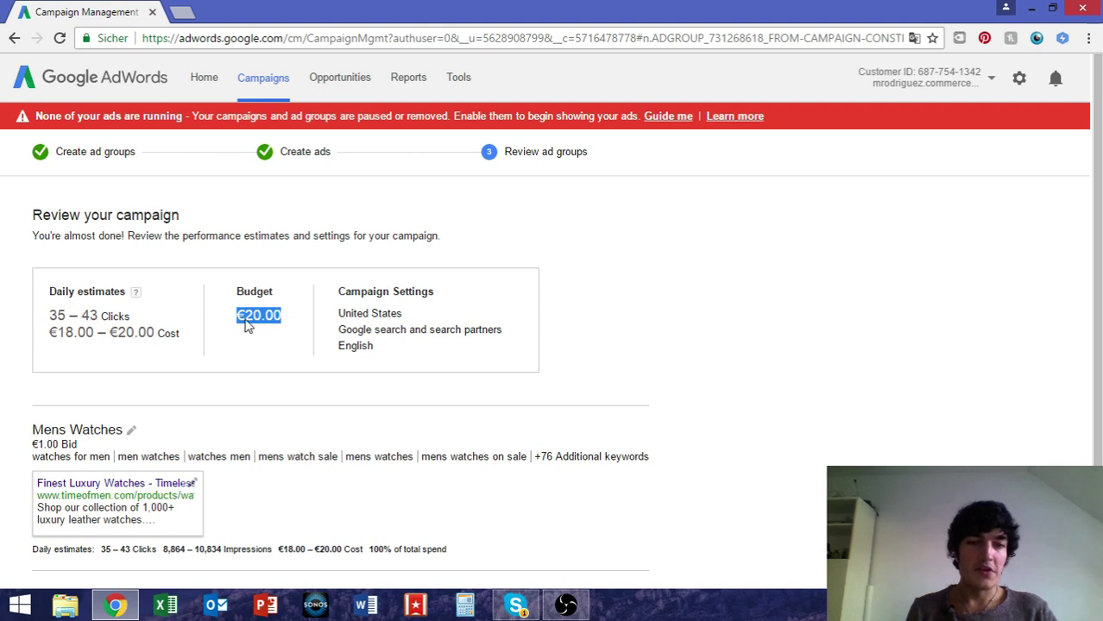
pyautogui.click(249, 328)
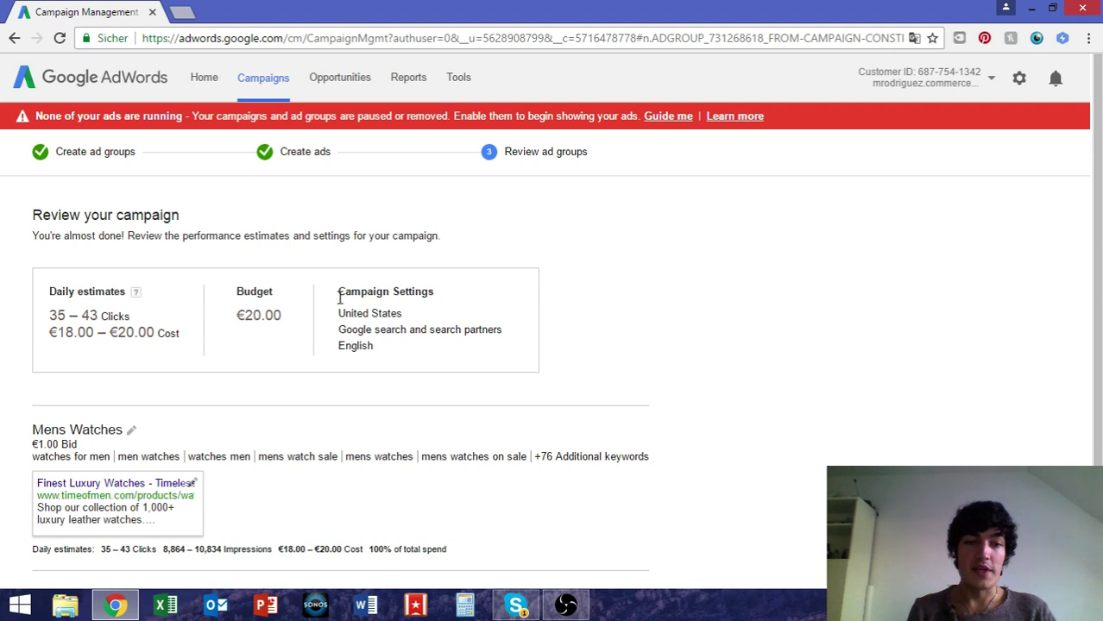
pyautogui.moveTo(341, 313); pyautogui.dragTo(418, 313)
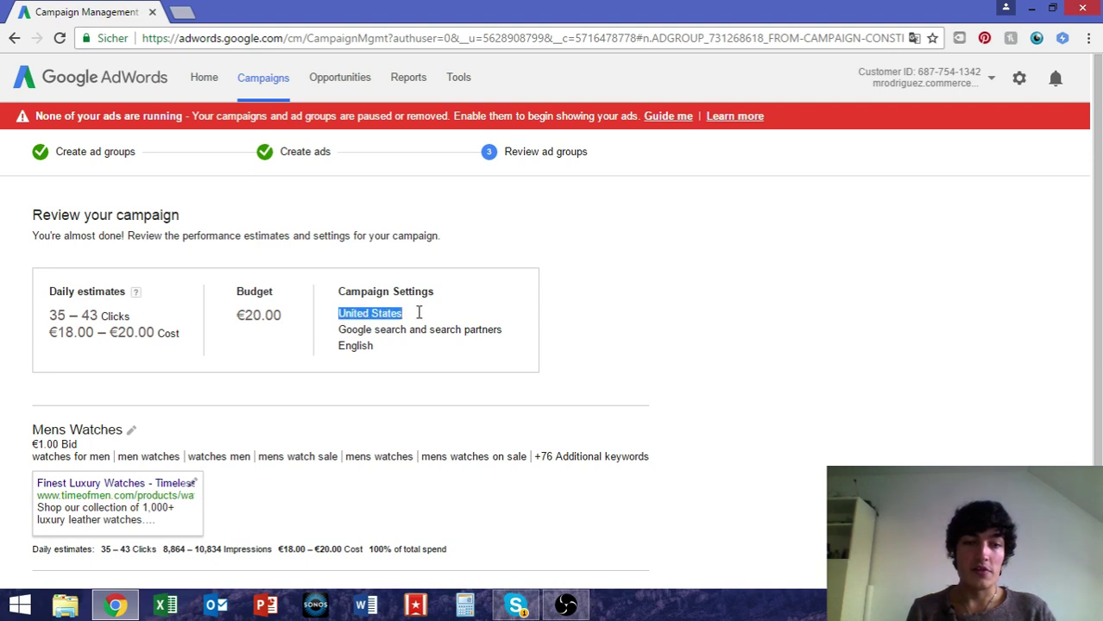
pyautogui.moveTo(340, 331); pyautogui.dragTo(498, 340)
pyautogui.scroll(-2, 507, 340)
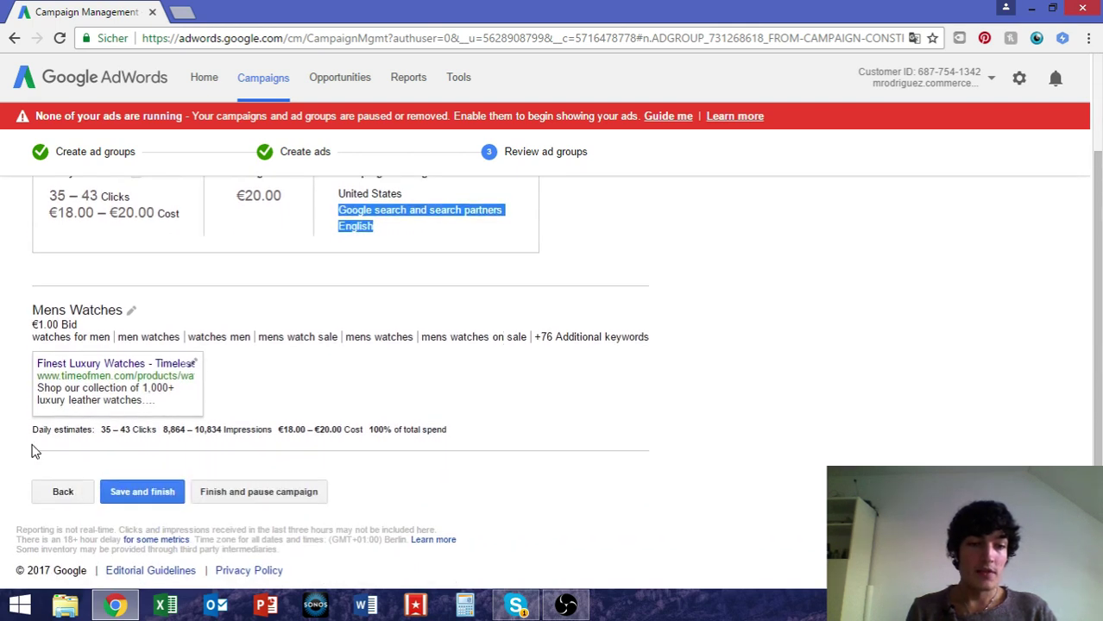
pyautogui.moveTo(32, 437); pyautogui.dragTo(96, 437)
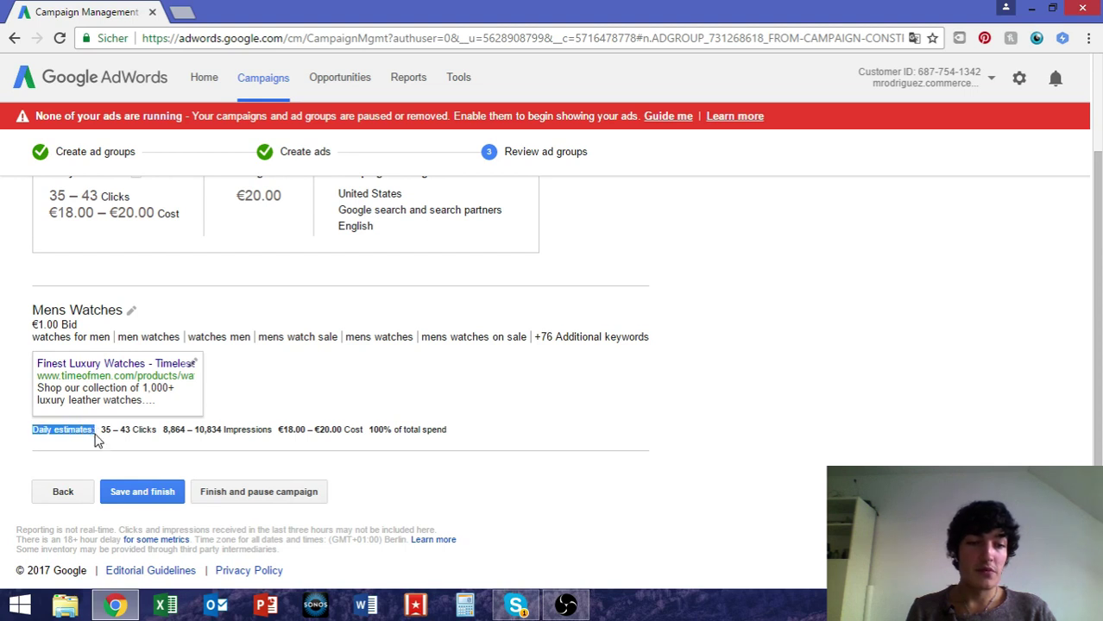
pyautogui.click(109, 431)
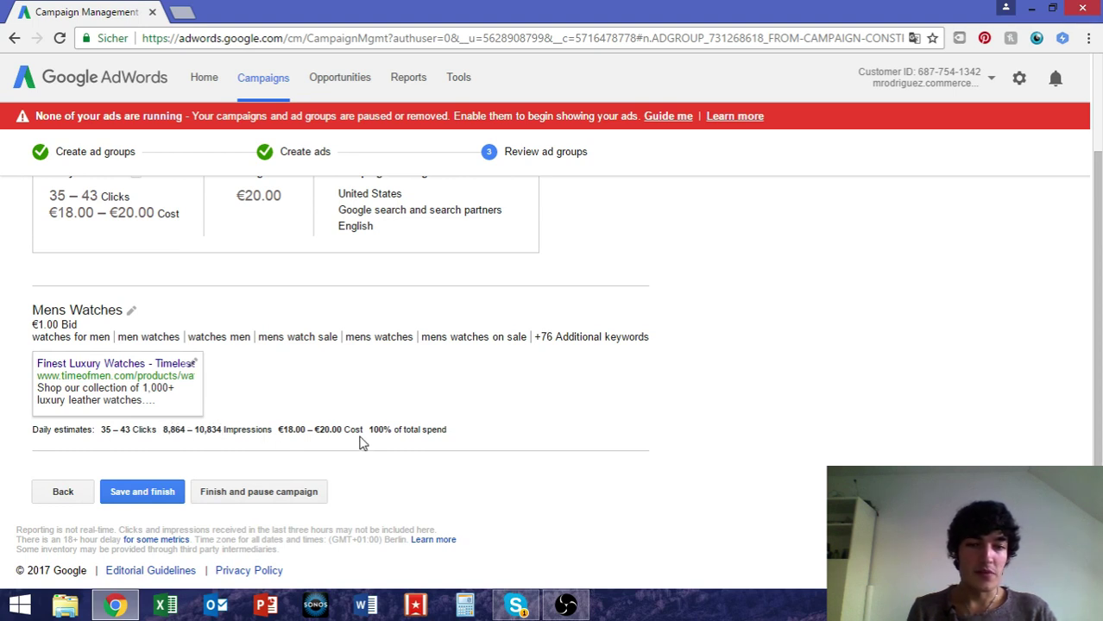
pyautogui.moveTo(371, 431); pyautogui.dragTo(456, 442)
# Compare the campaign's daily budget with the estimated daily clicks for the Mens Watches ad group.
pyautogui.scroll(2, 448, 436)
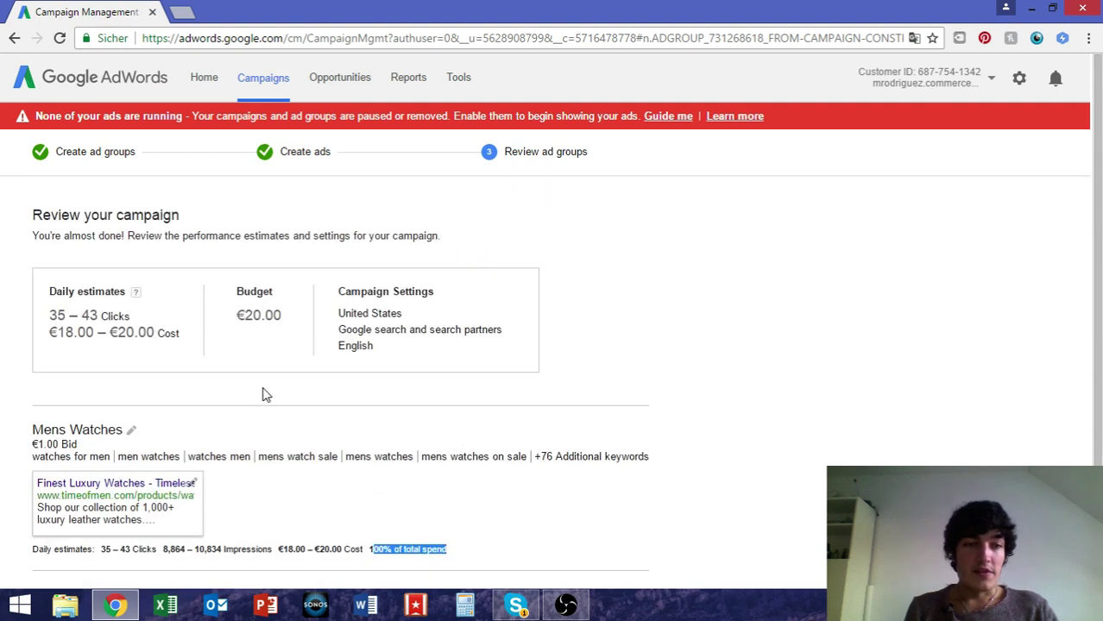
pyautogui.scroll(-2, 312, 452)
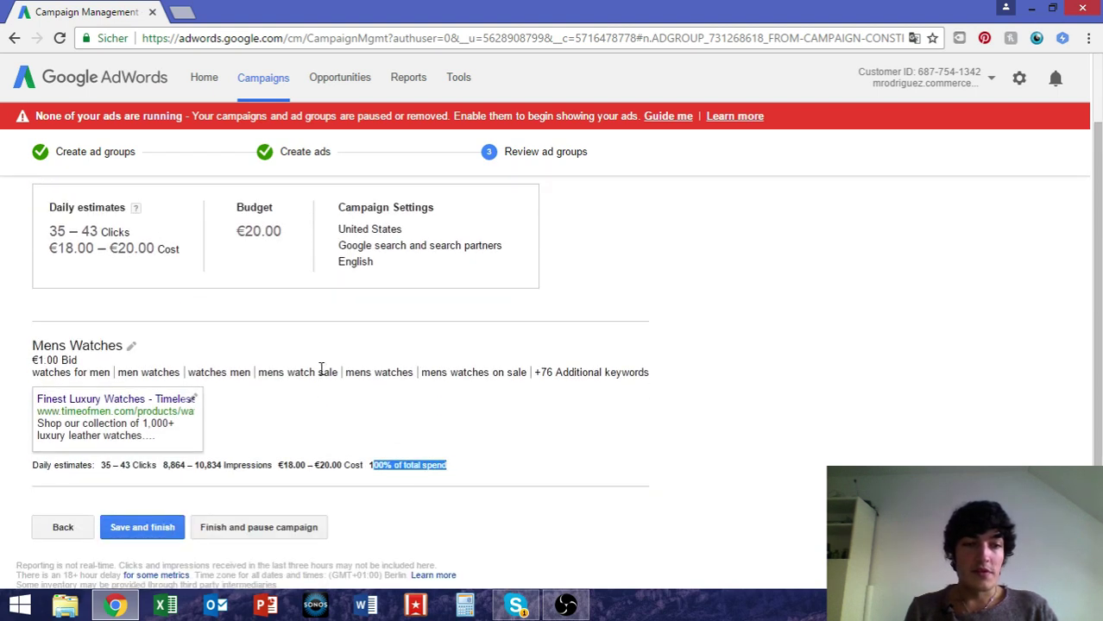
pyautogui.click(415, 464)
pyautogui.scroll(1, 415, 463)
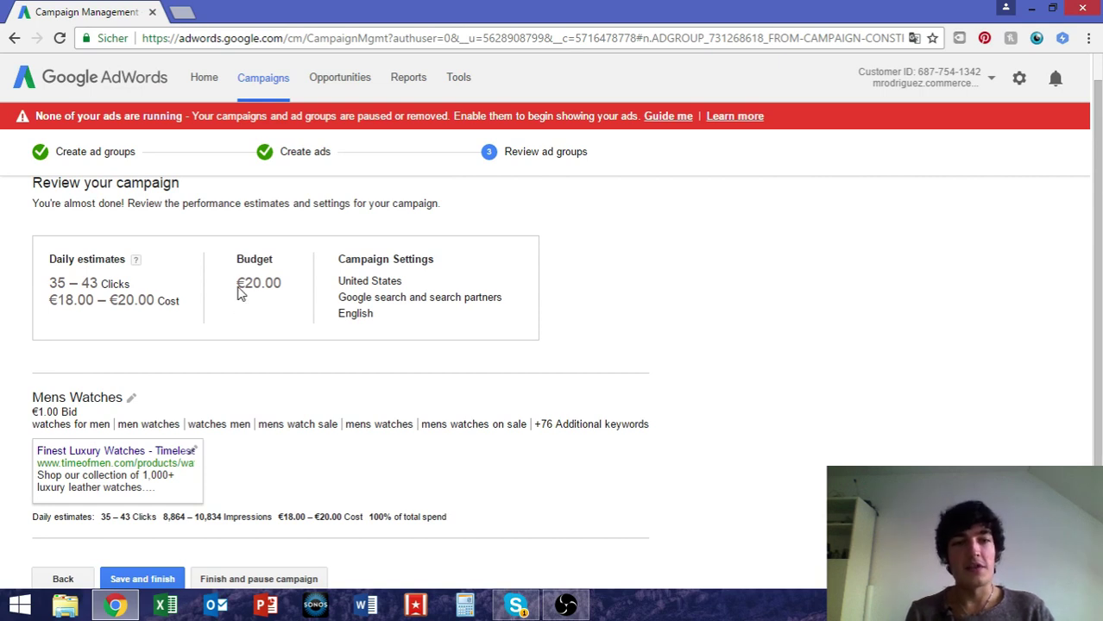
pyautogui.moveTo(231, 283); pyautogui.dragTo(292, 284)
pyautogui.scroll(-2, 336, 402)
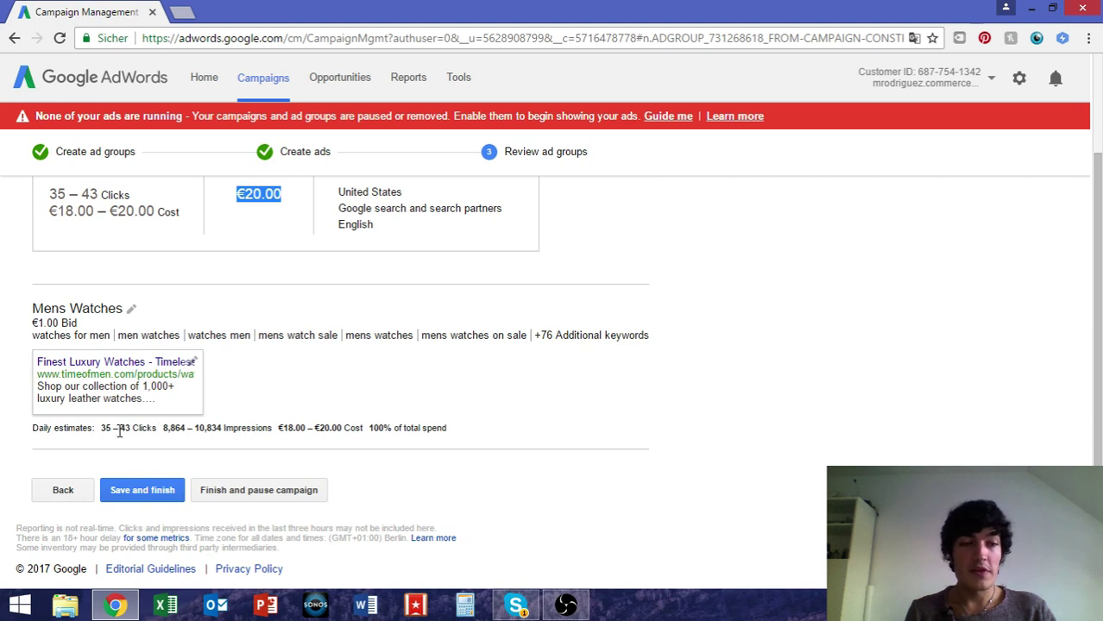
pyautogui.moveTo(102, 432); pyautogui.dragTo(160, 439)
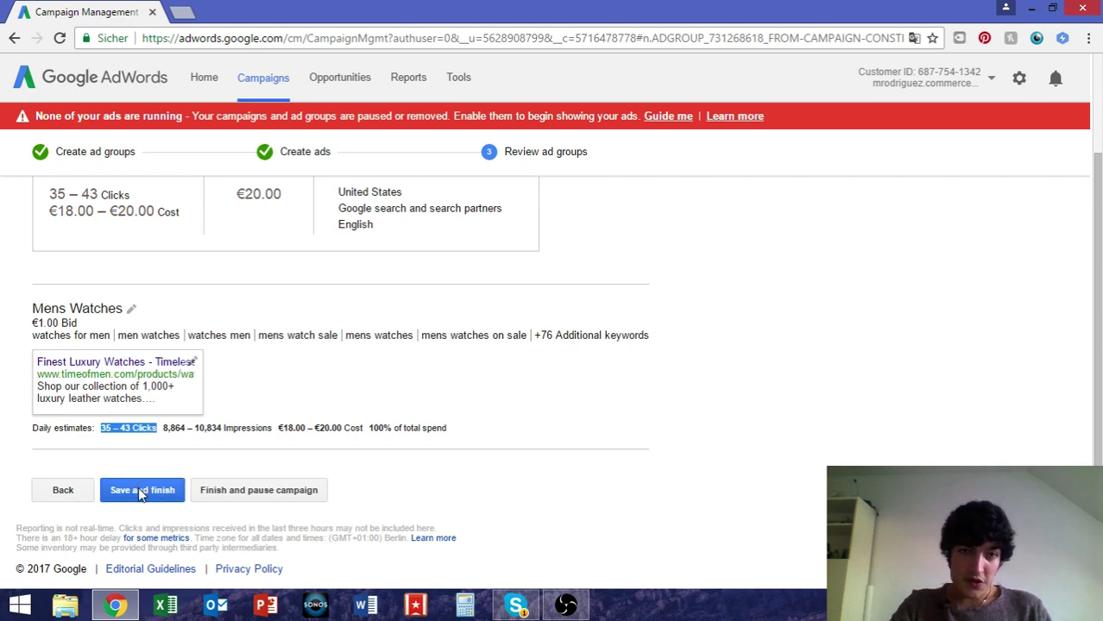
# Finish the campaign in a paused state and view the performance columns of its ad groups table.
pyautogui.scroll(2, 414, 325)
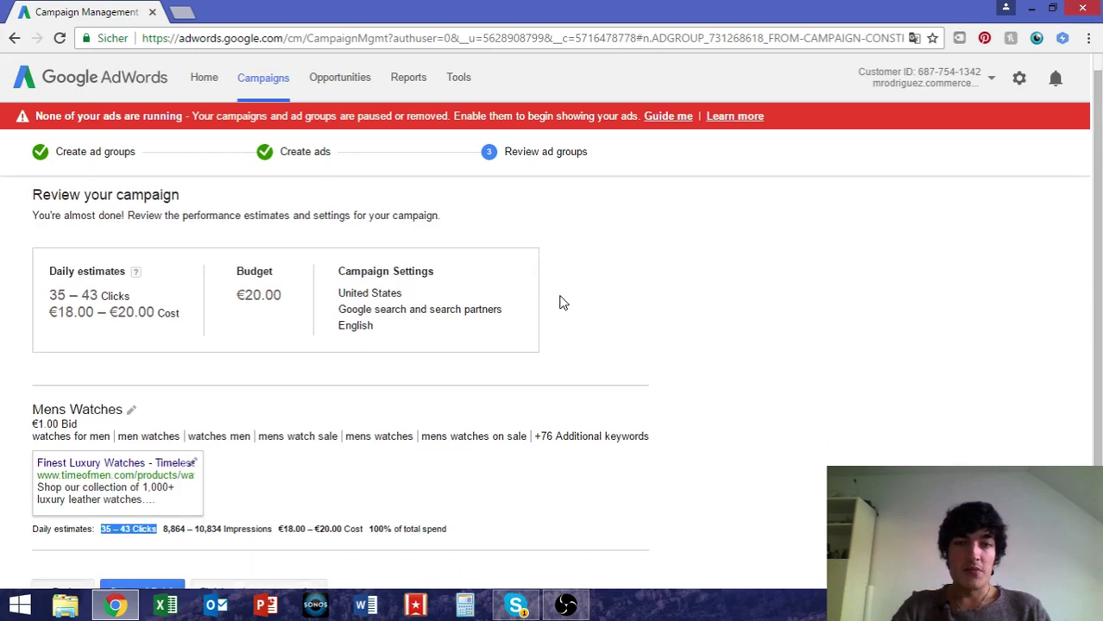
pyautogui.scroll(-2, 559, 300)
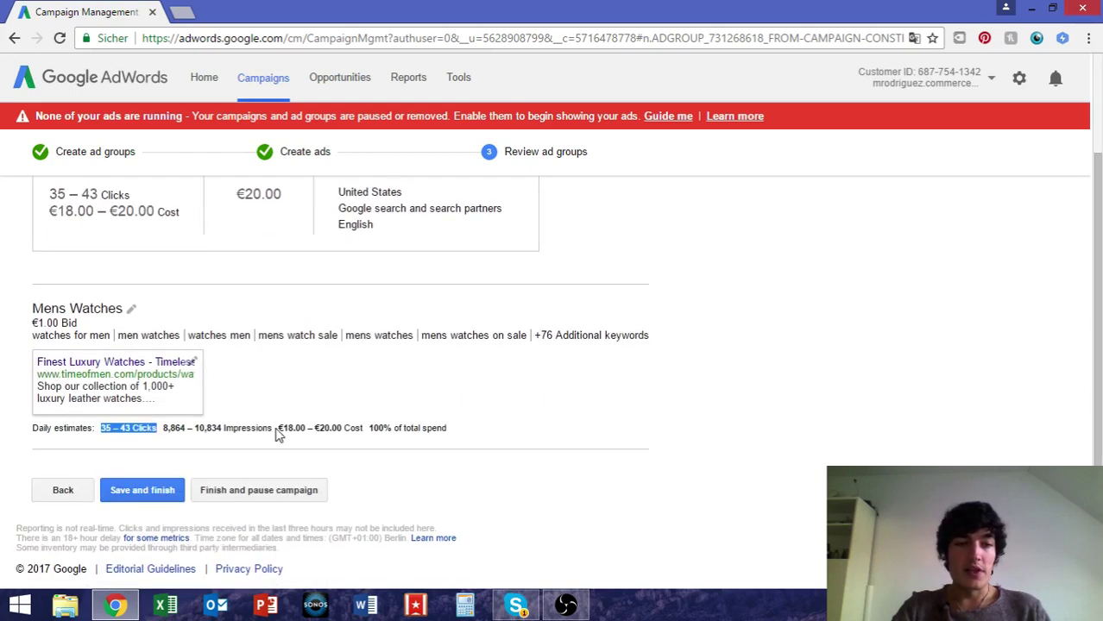
pyautogui.scroll(1, 278, 437)
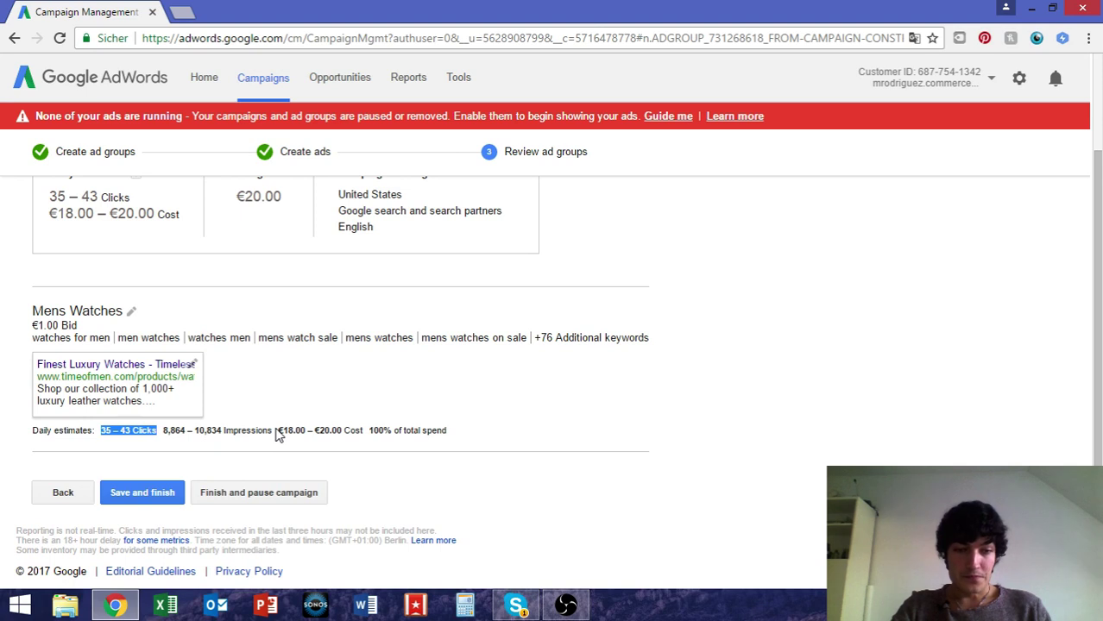
pyautogui.click(271, 493)
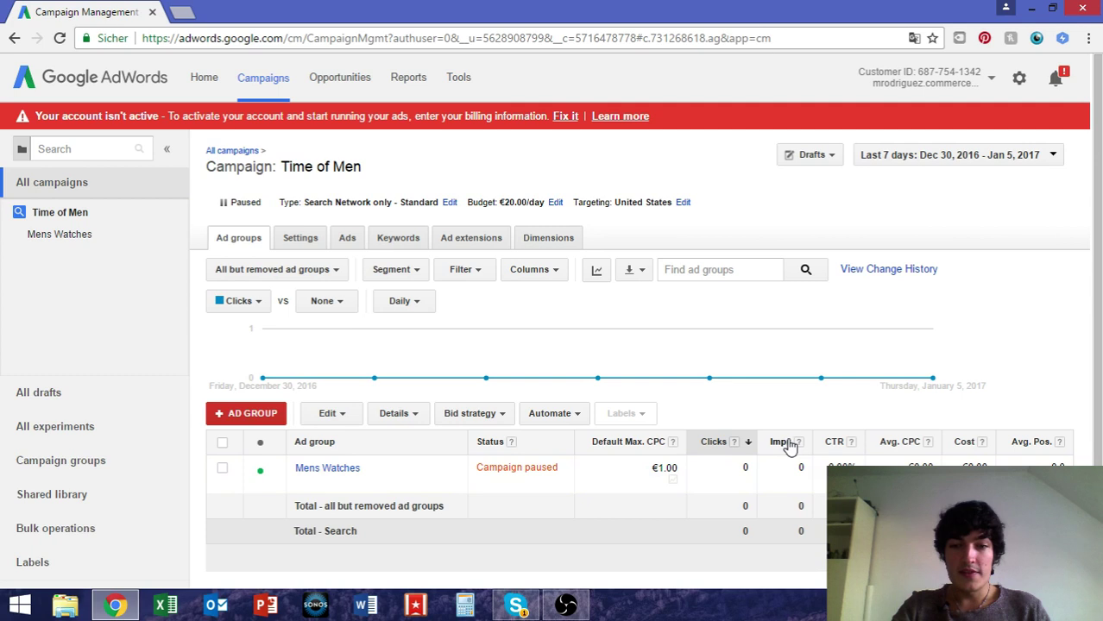
pyautogui.scroll(-2, 791, 446)
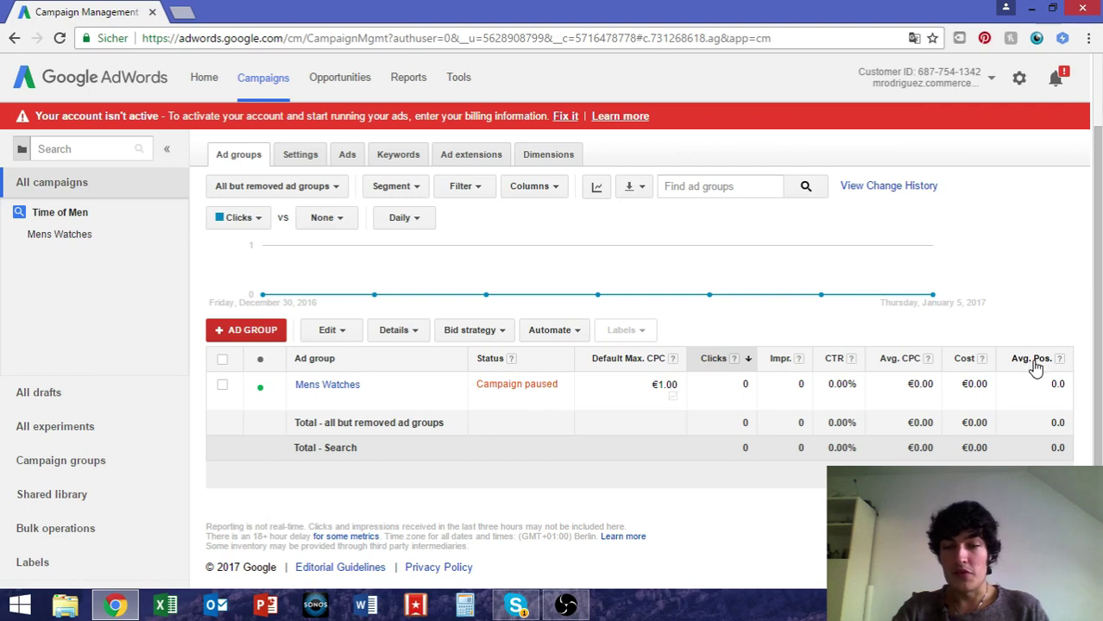
# Highlight the average position value of the Mens Watches ad group in the performance table.
pyautogui.moveTo(1051, 385); pyautogui.dragTo(1067, 384)
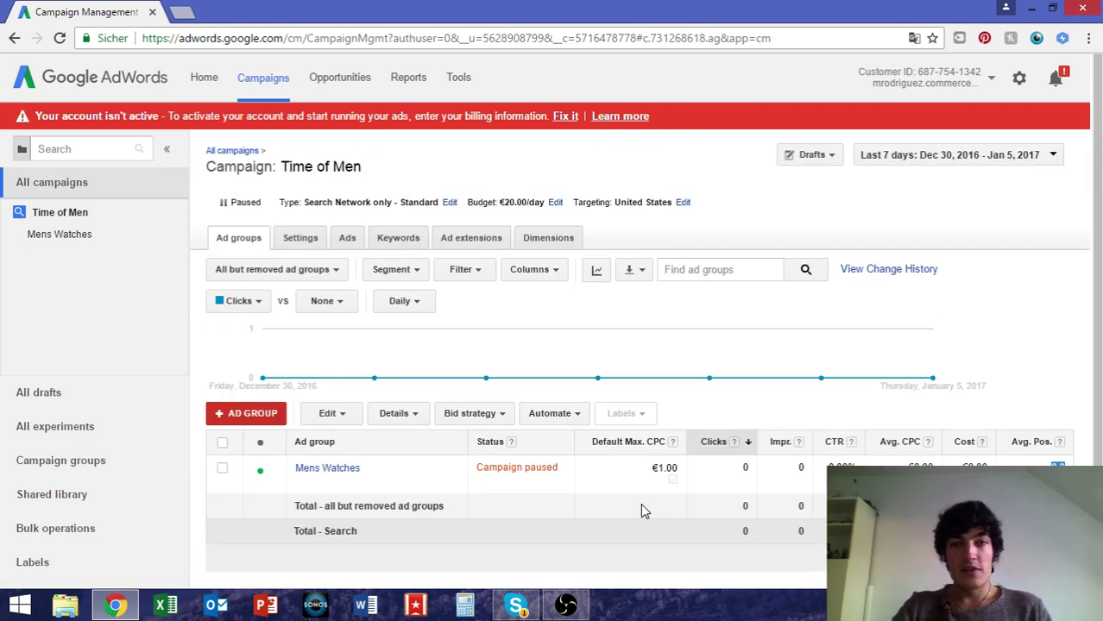
pyautogui.scroll(-2, 640, 503)
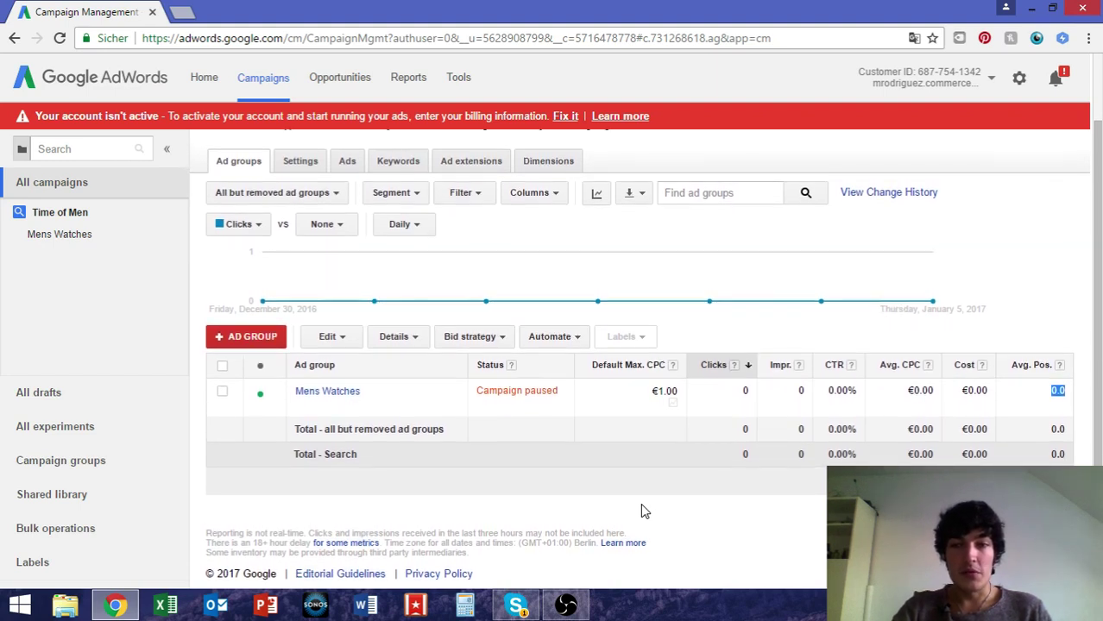
pyautogui.scroll(2, 641, 510)
pyautogui.scroll(-2, 640, 509)
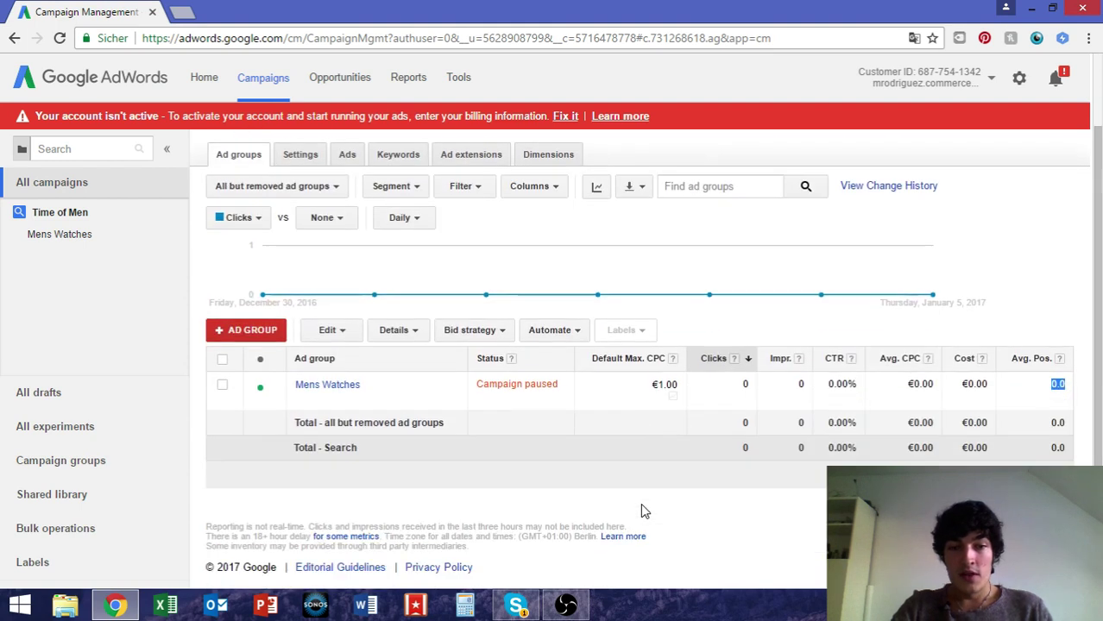
pyautogui.scroll(2, 641, 509)
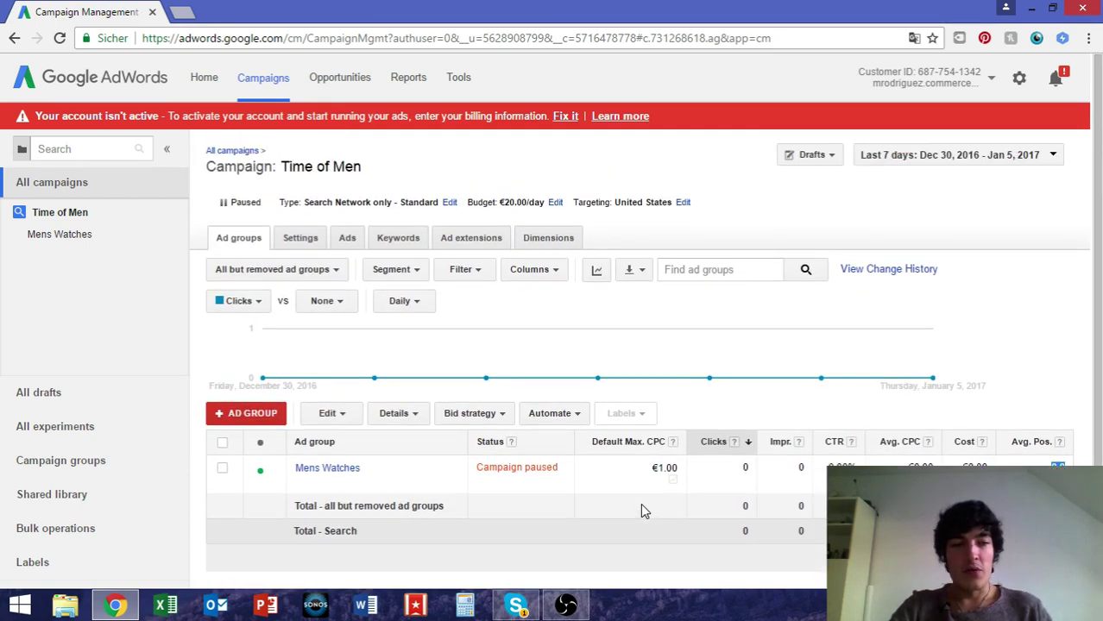
pyautogui.scroll(-2, 640, 510)
pyautogui.scroll(2, 640, 509)
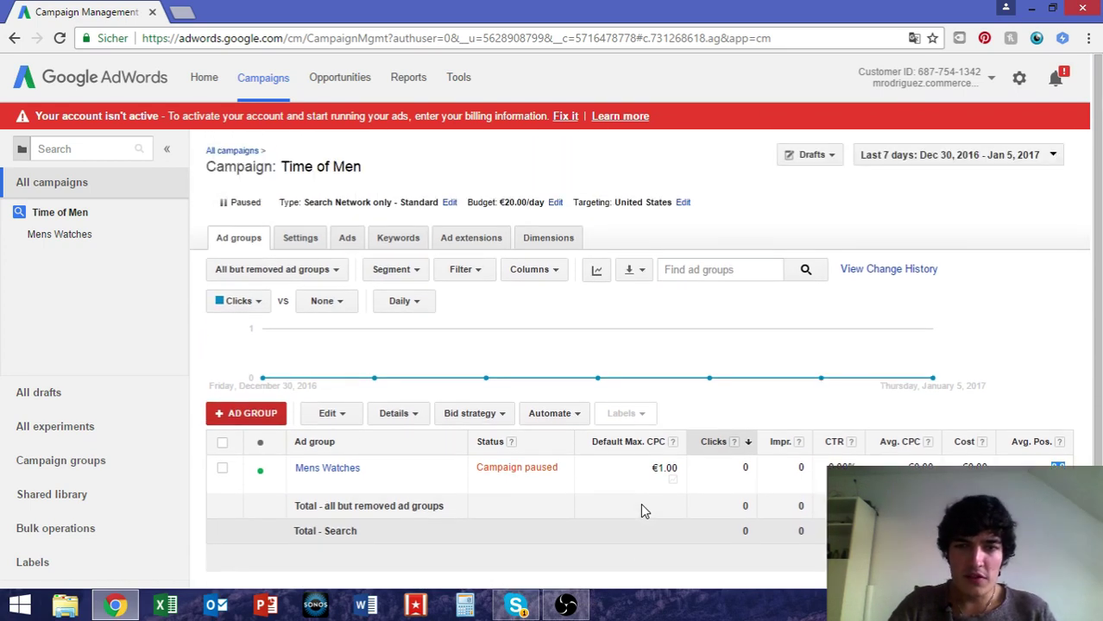
pyautogui.scroll(-2, 640, 509)
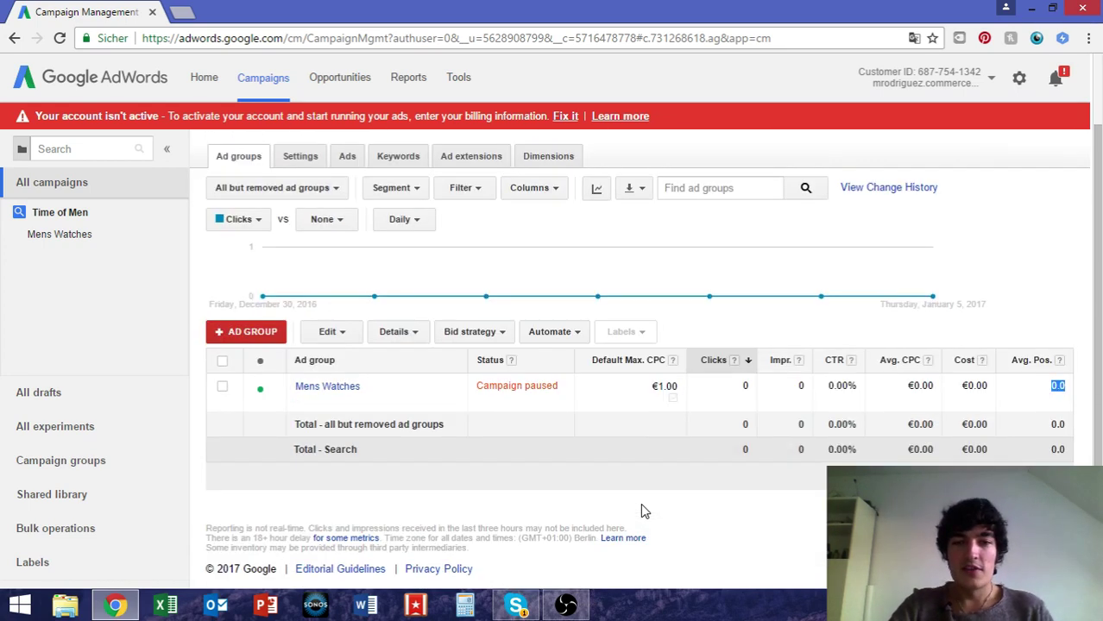
pyautogui.scroll(2, 640, 509)
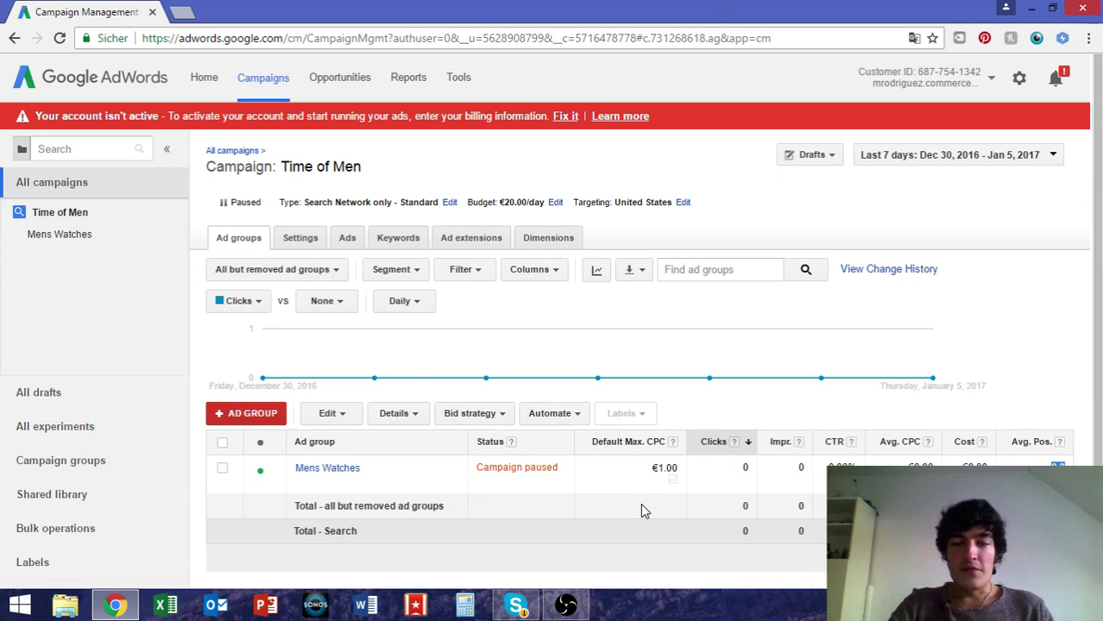
pyautogui.scroll(-2, 640, 509)
pyautogui.scroll(1, 641, 509)
pyautogui.scroll(2, 640, 511)
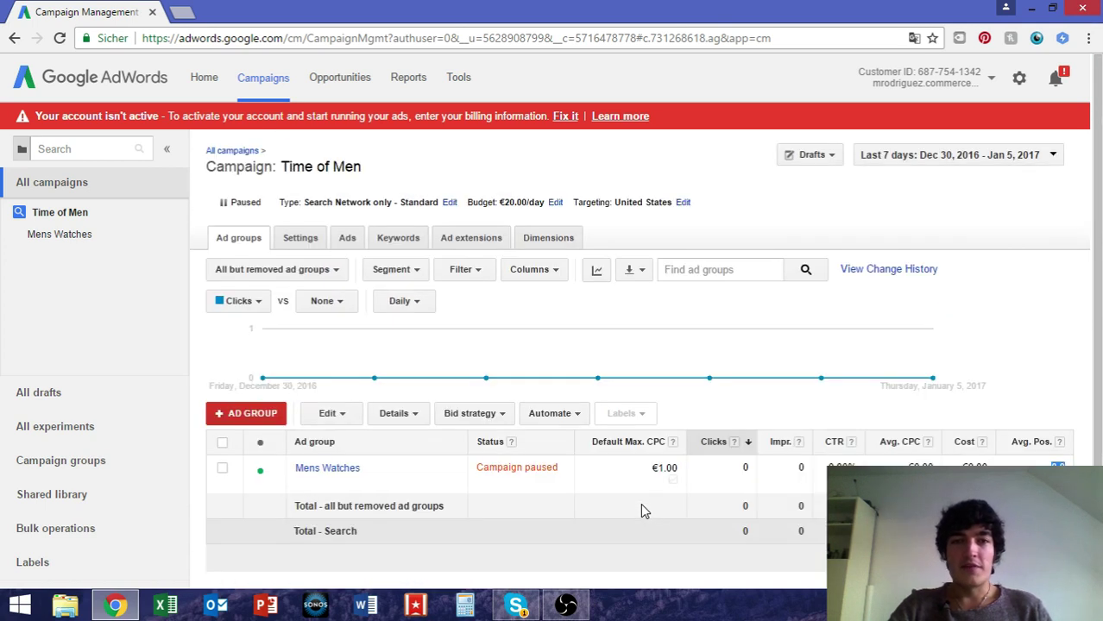